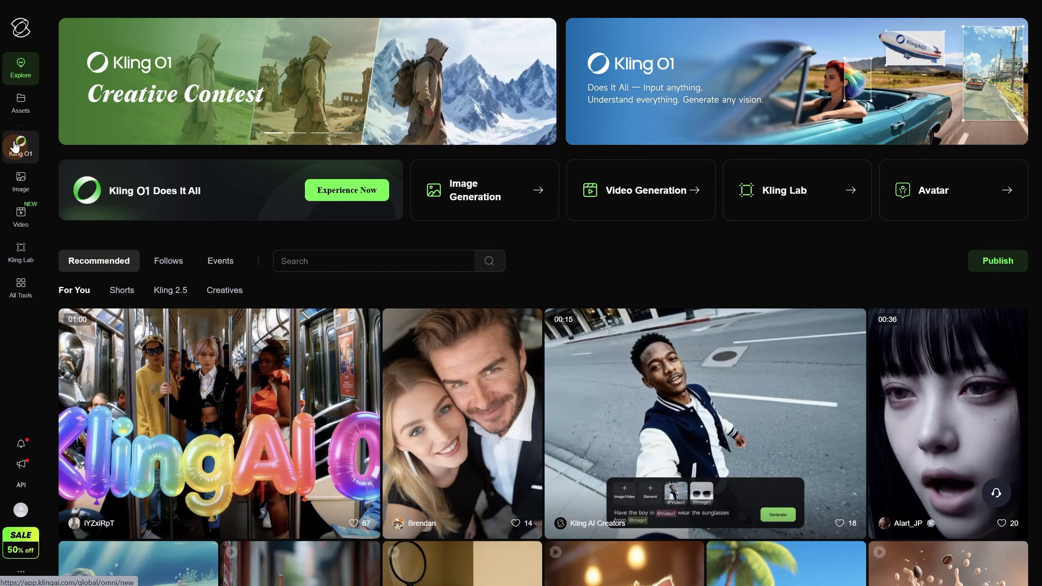
click(17, 153)
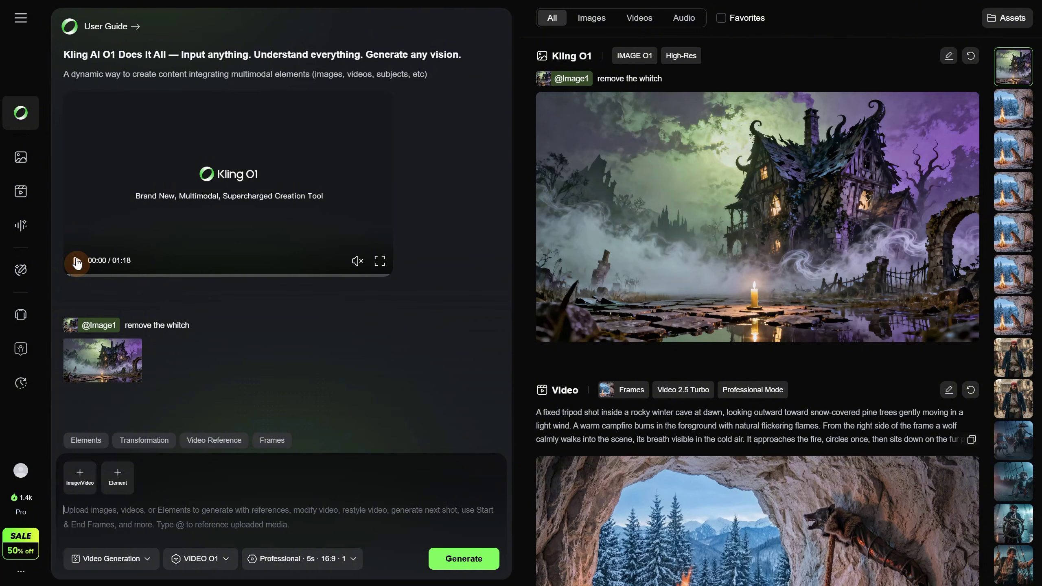
click(76, 261)
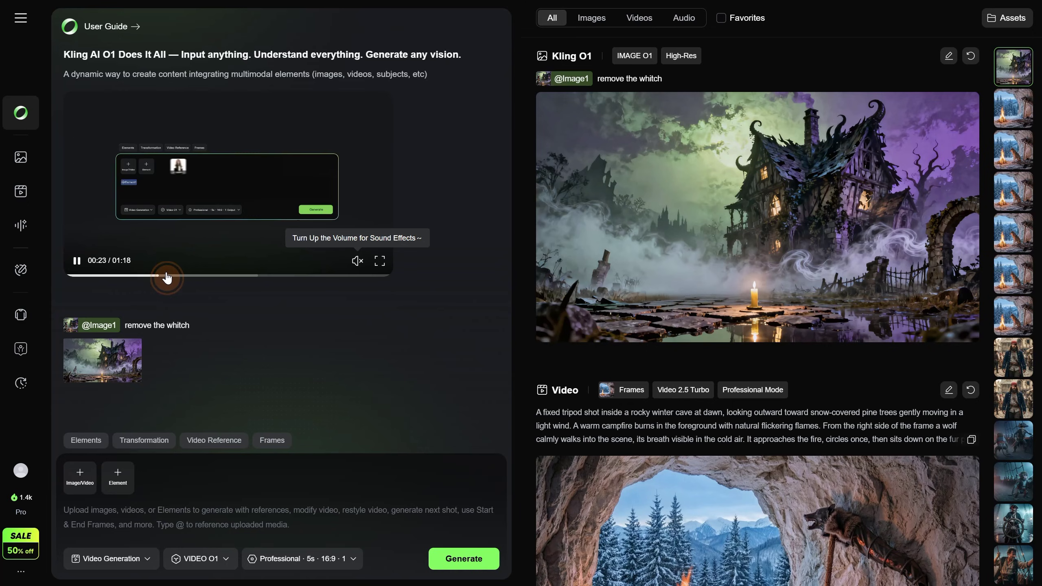
click(213, 276)
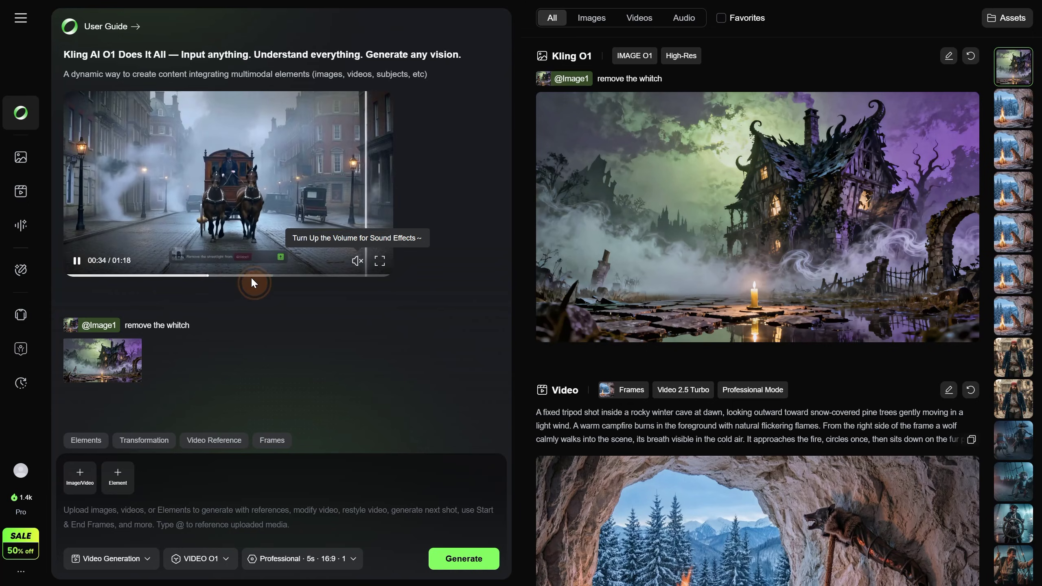
click(75, 262)
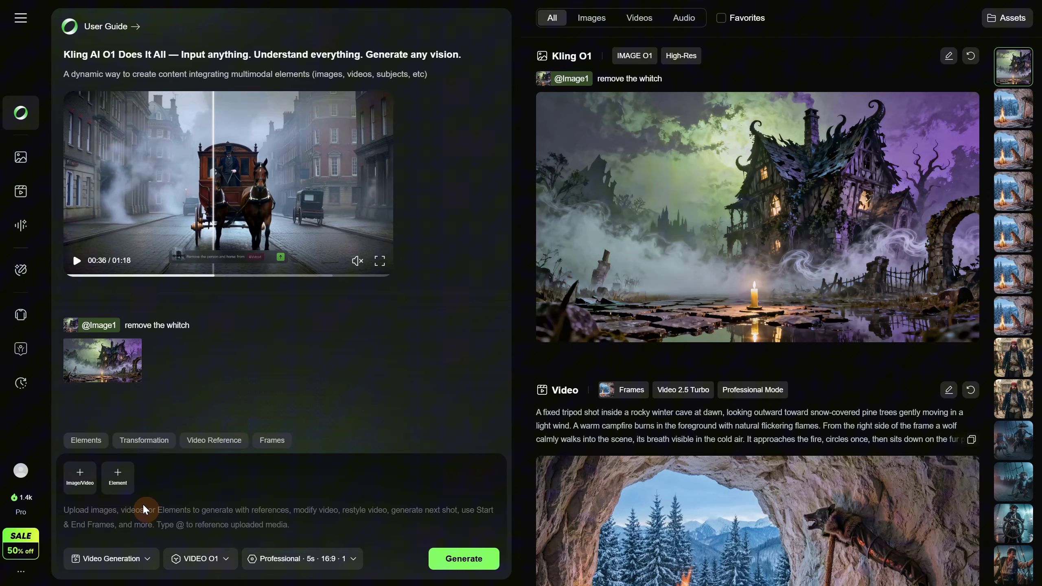
click(84, 440)
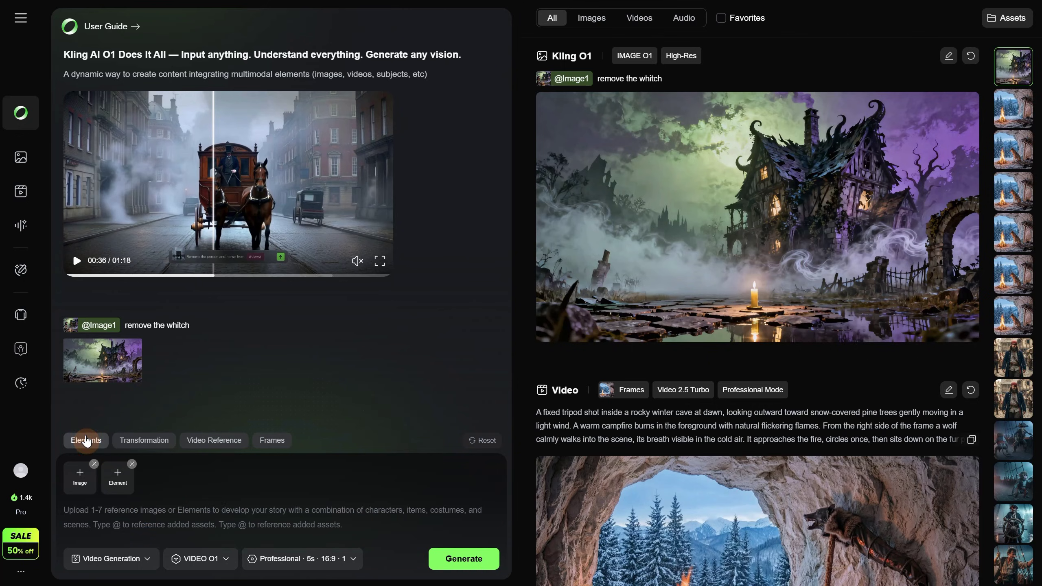
click(154, 443)
click(214, 442)
click(273, 442)
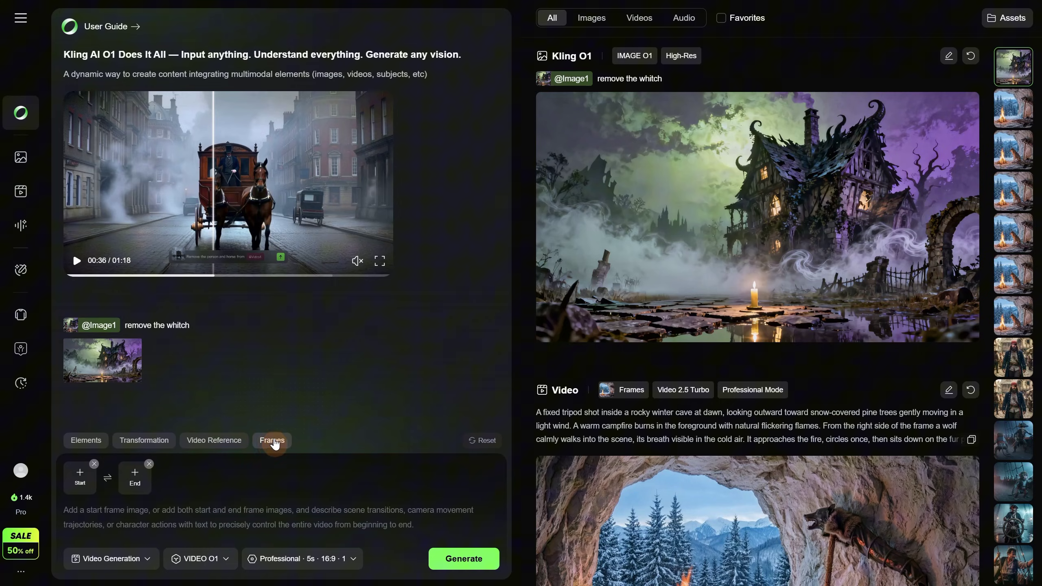
click(273, 443)
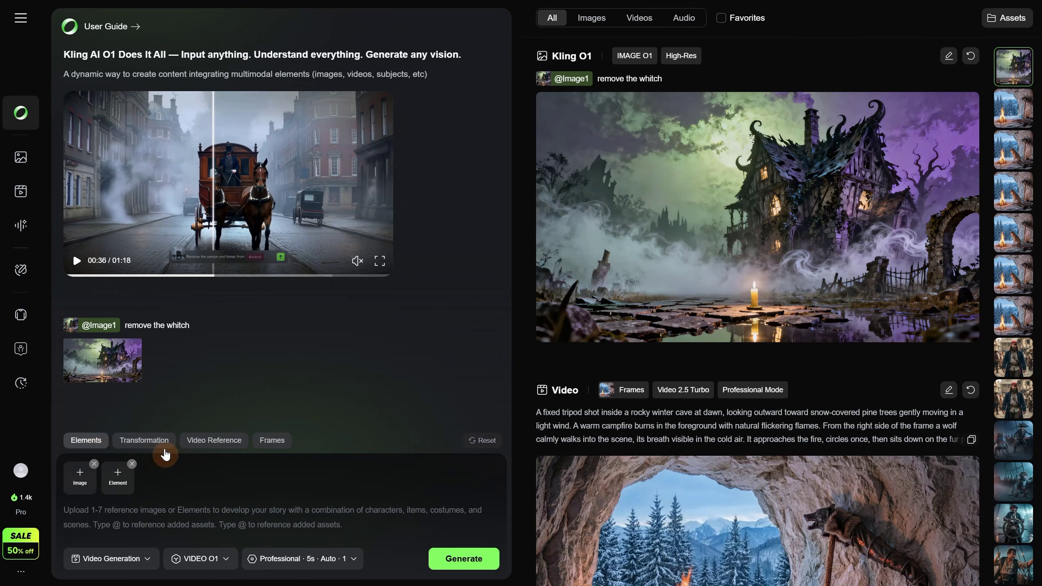
click(118, 477)
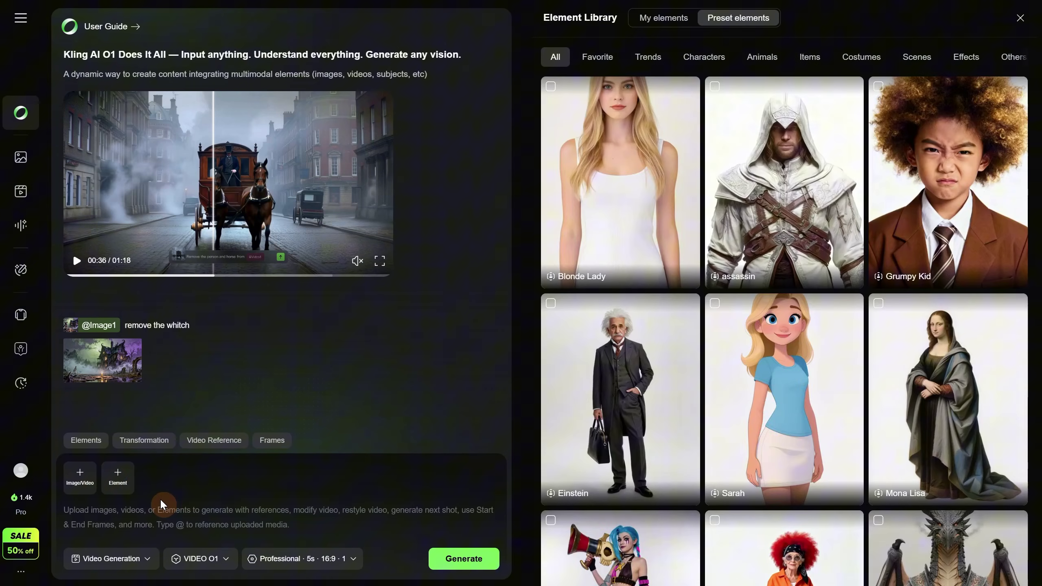
click(111, 556)
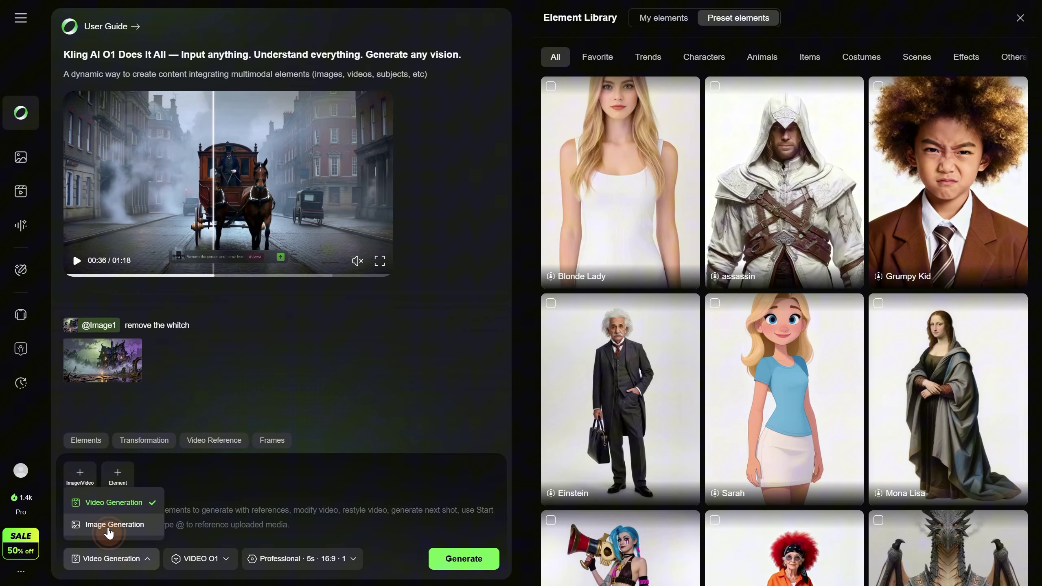
click(108, 532)
click(111, 559)
click(103, 503)
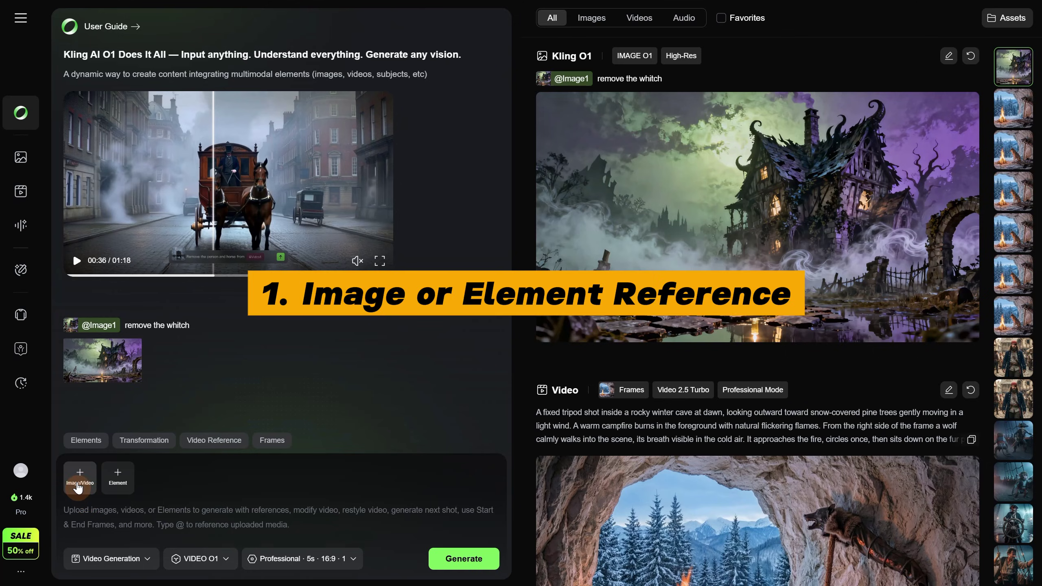
Upload Woman at the table.jpg as the Image1 reference.
click(78, 487)
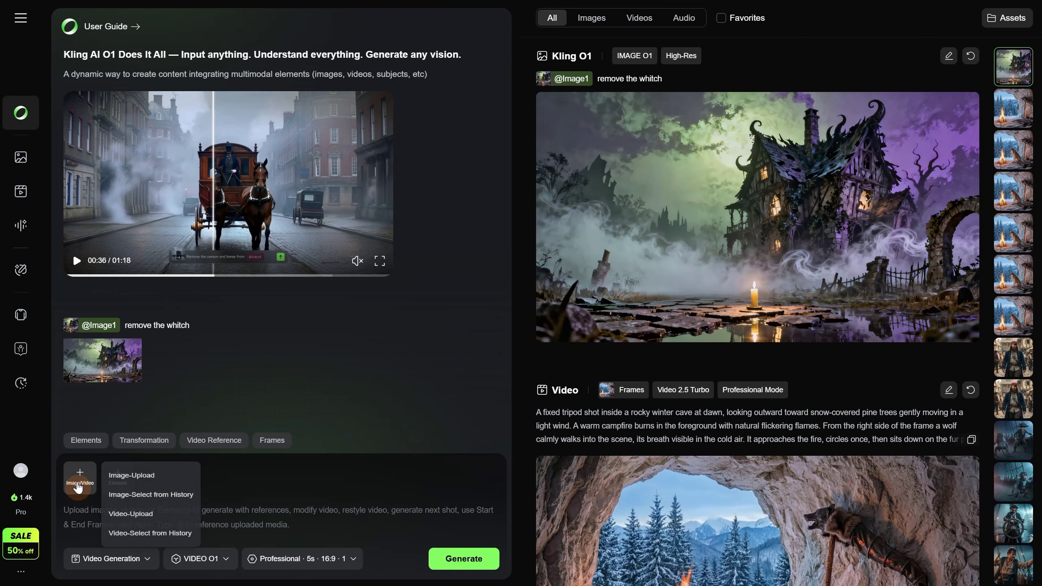
click(128, 479)
click(651, 185)
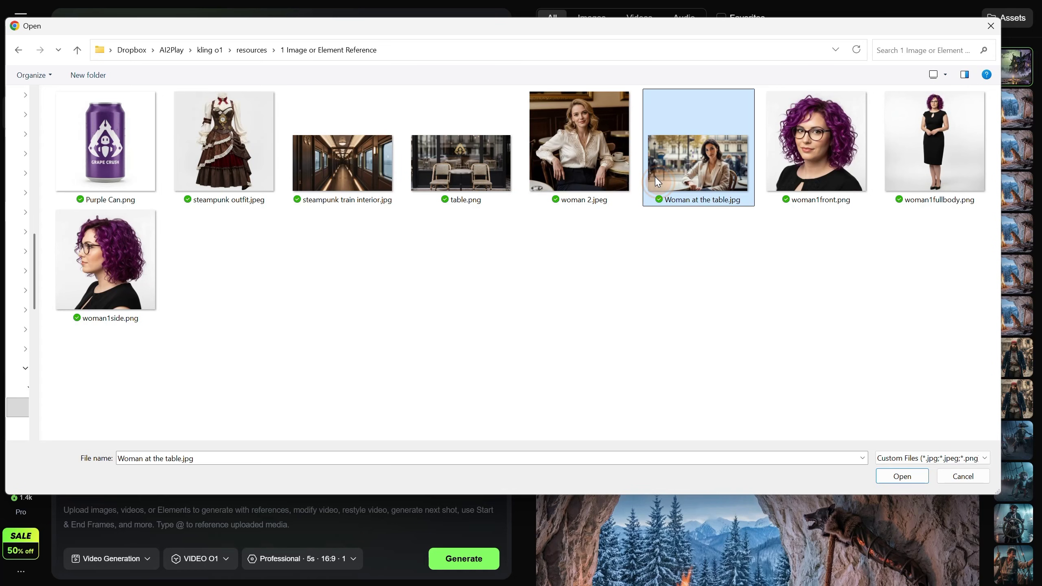
double_click(655, 178)
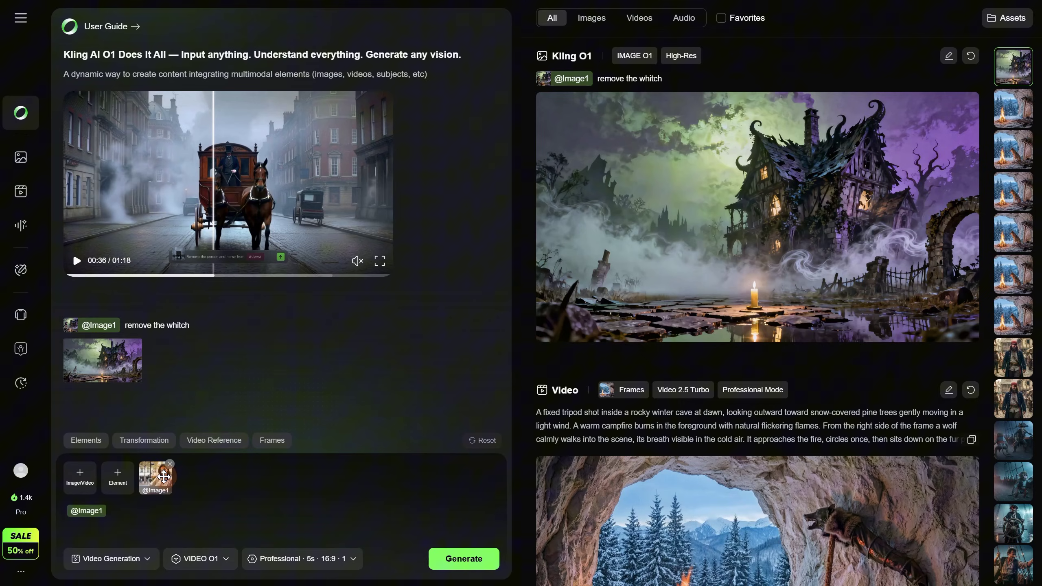
click(90, 507)
click(74, 512)
click(119, 514)
drag(60, 508, 67, 518)
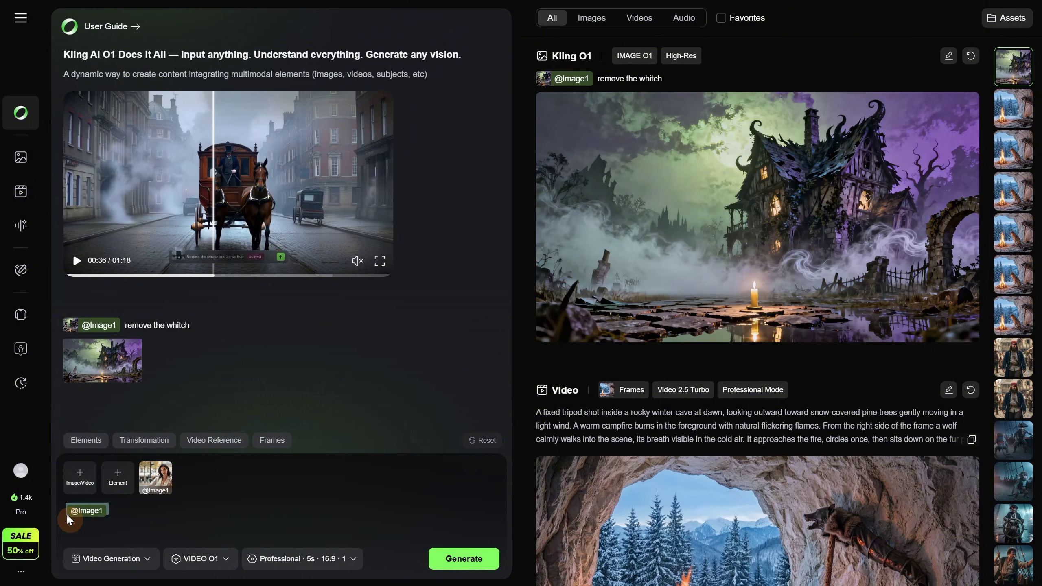
click(118, 506)
key(BackSpace)
text(asd';a';,d;as)
mouse_move(165, 487)
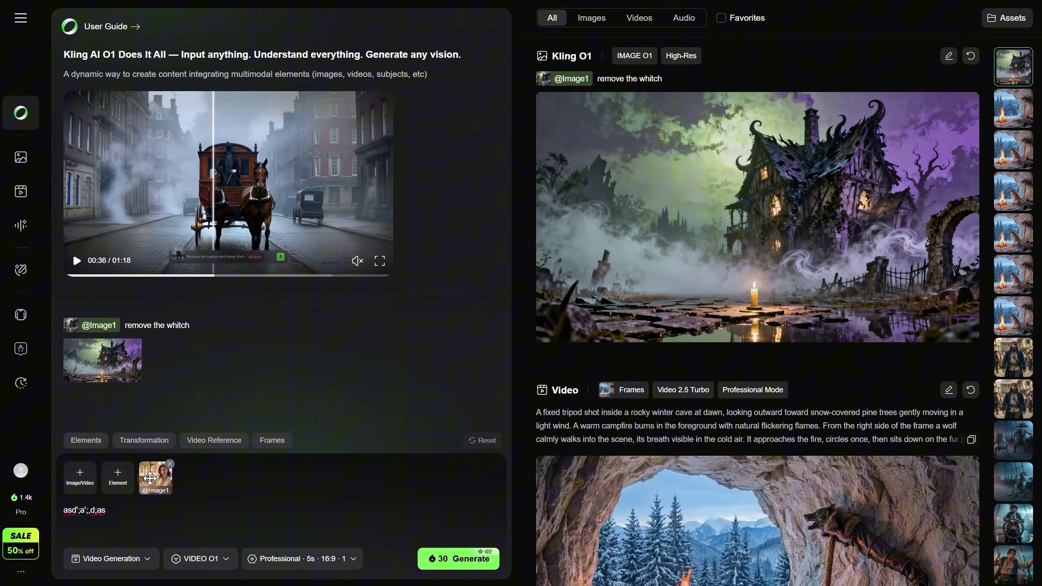
drag(149, 479, 140, 507)
text(@)
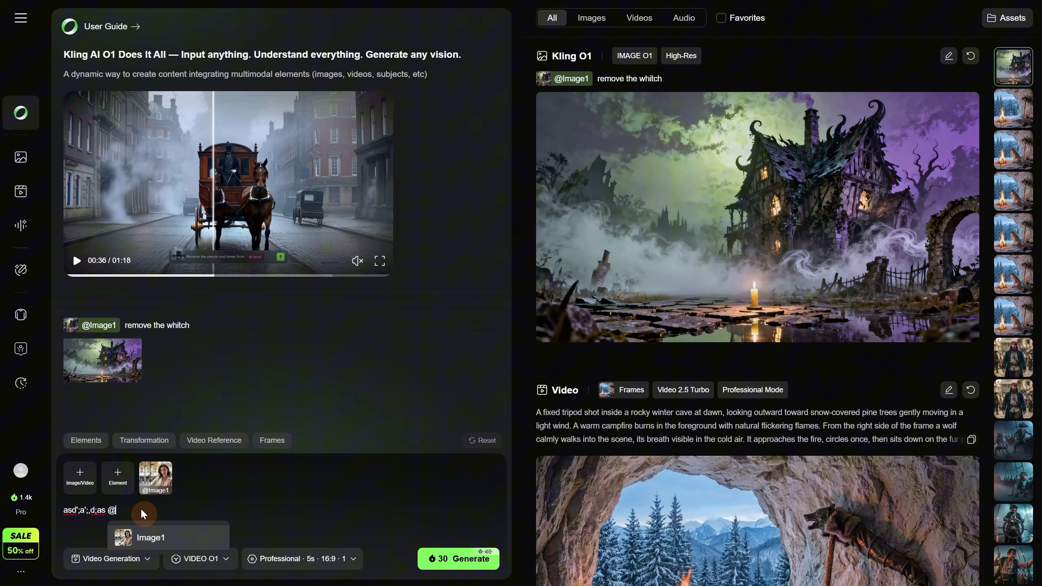
click(160, 538)
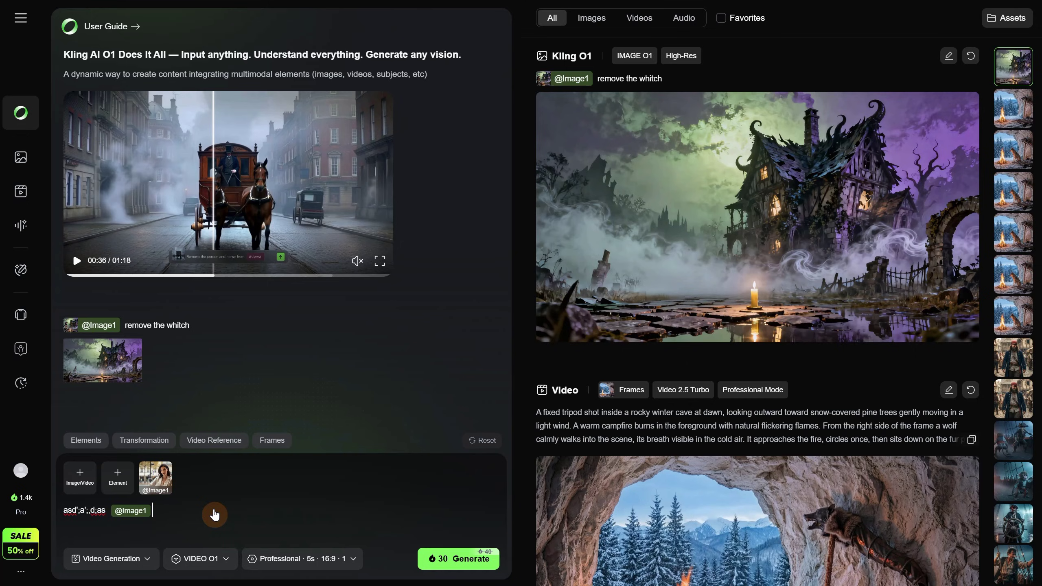
key(BackSpace)
key(BackSpace)
key(BackSpace)
key(BackSpace)
key(BackSpace)
key(BackSpace)
key(BackSpace)
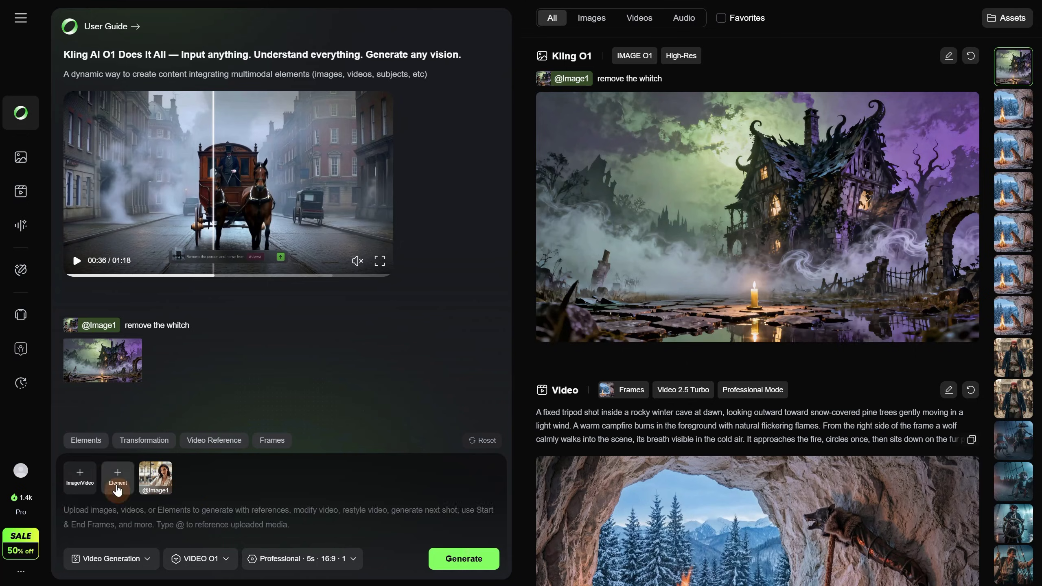
Upload Purple Can.png as the Image2 reference.
click(69, 487)
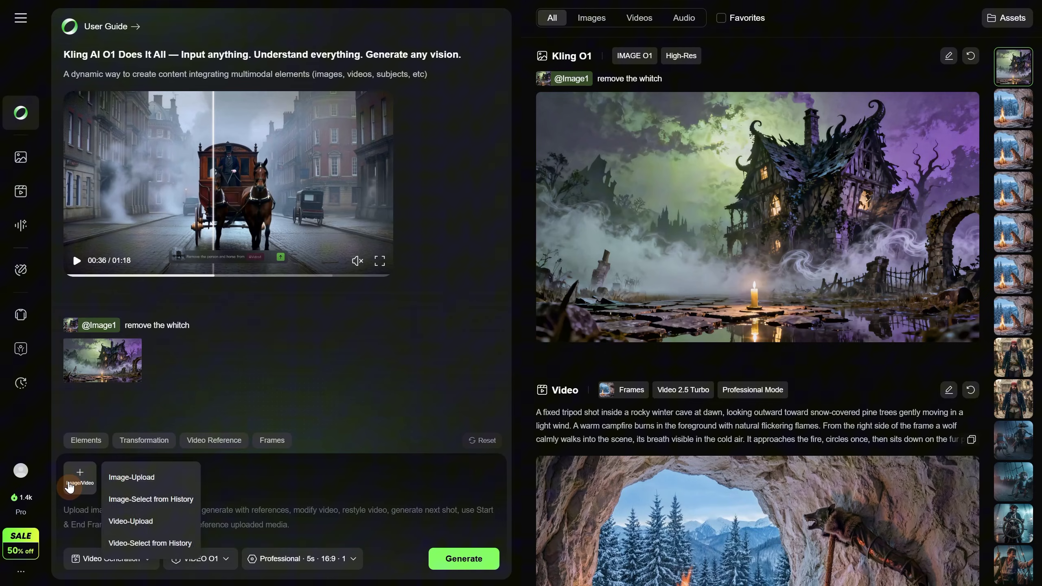
click(127, 475)
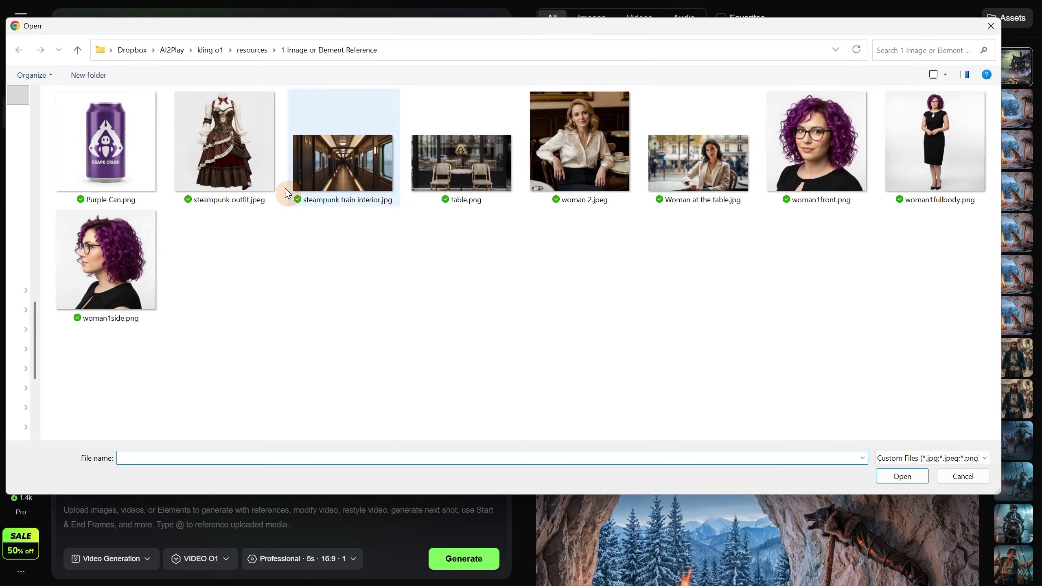
double_click(117, 162)
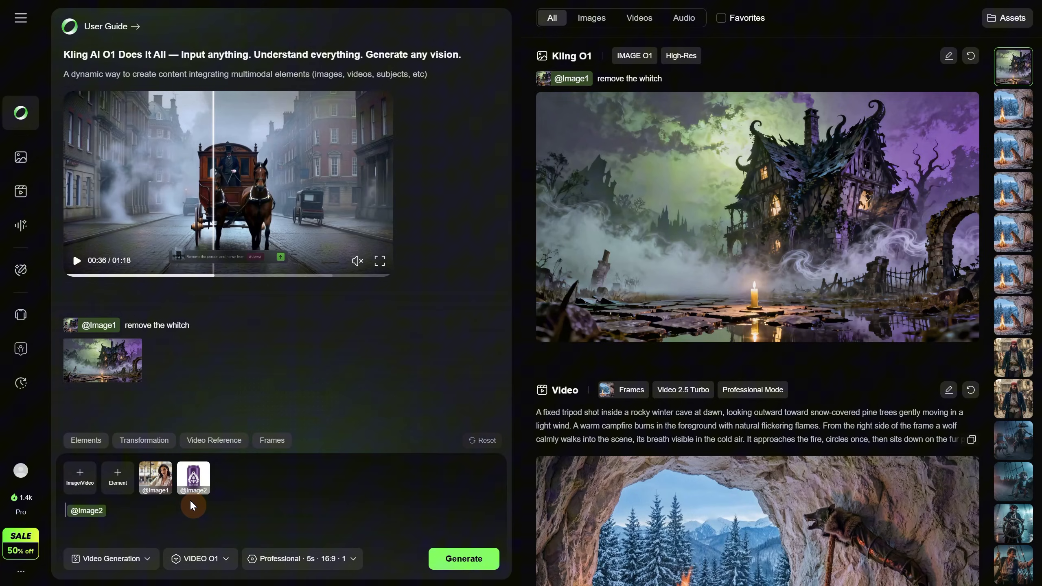
text(The woman from )
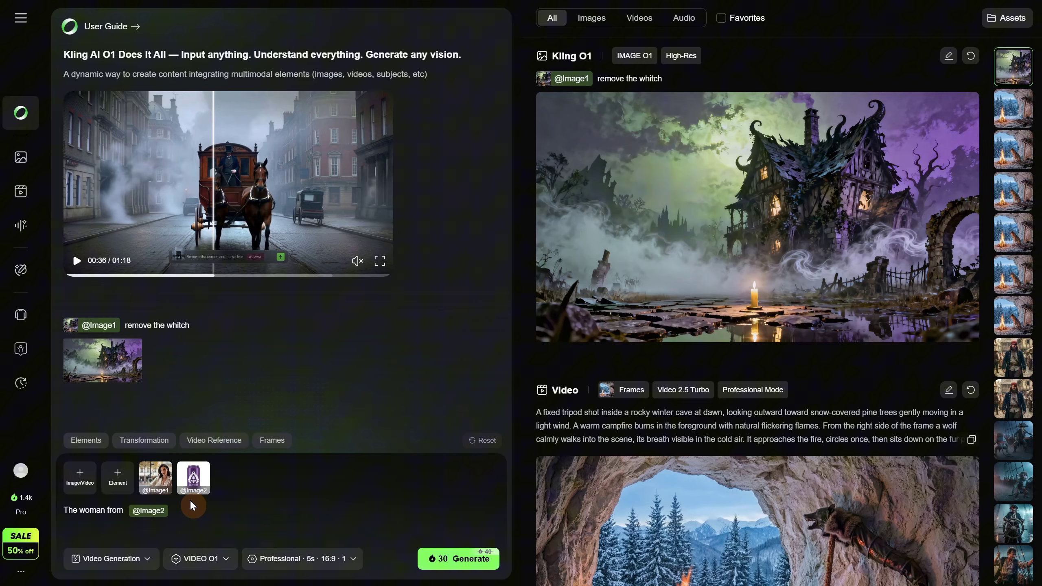
text(@)
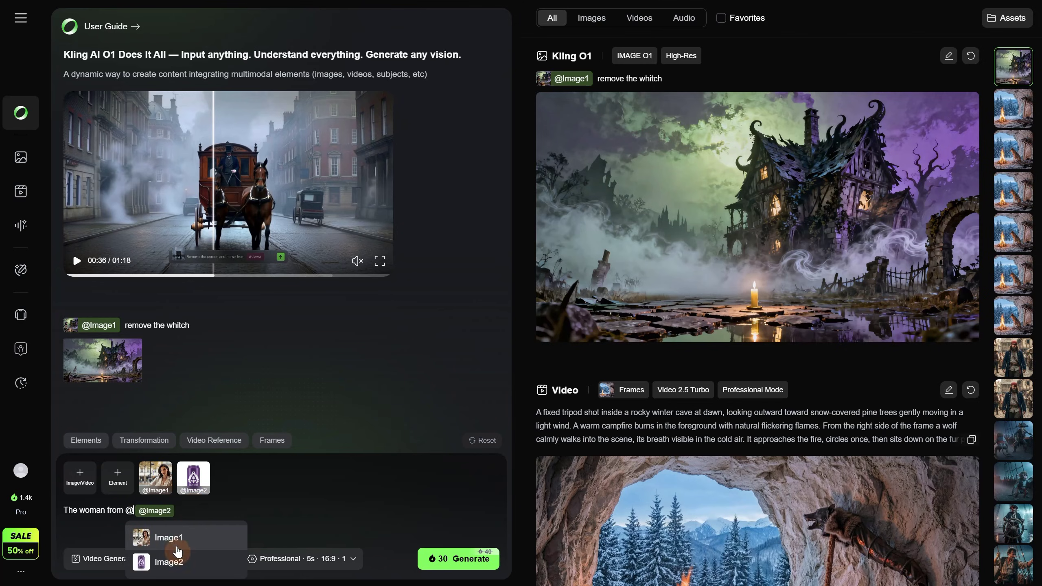
click(177, 550)
text(picks up)
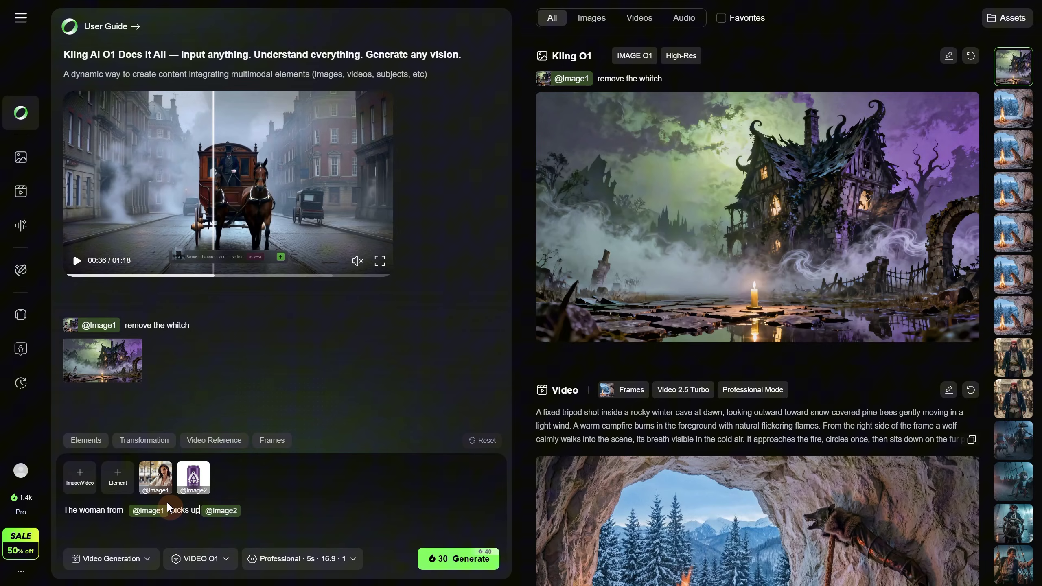
text( the drink from)
click(362, 495)
text(from the table.)
text( and drinks from it and she smile after)
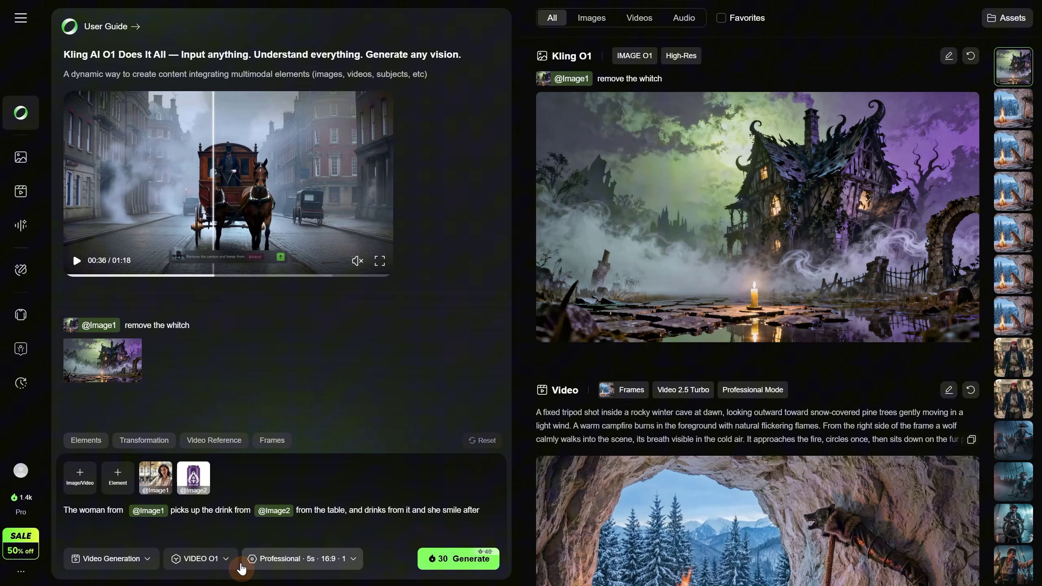
Check the video model list, then set the duration to 4 seconds after trying 6, 3 and 5.
click(225, 567)
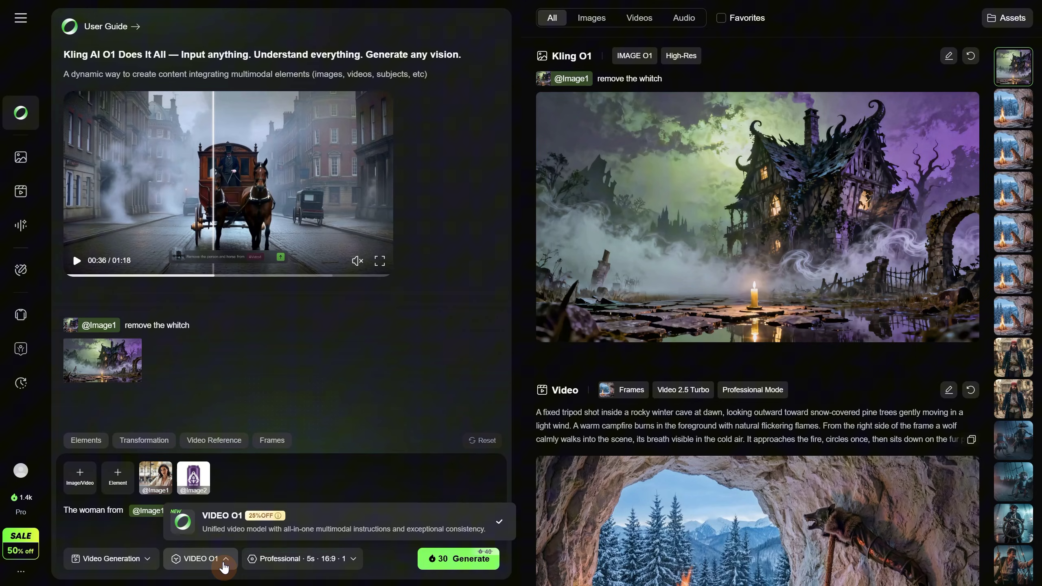
click(225, 567)
click(264, 559)
click(287, 418)
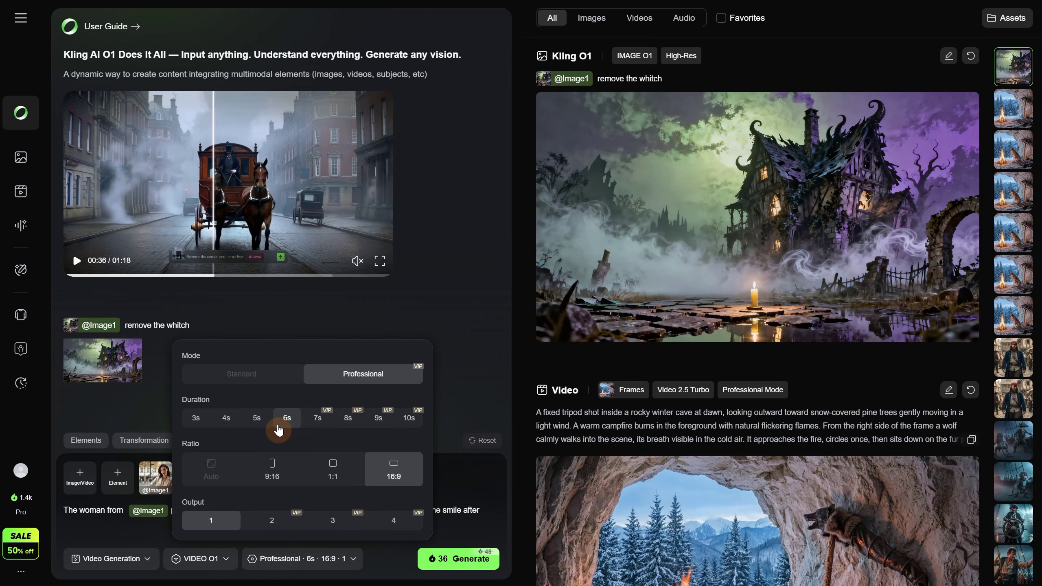
click(201, 421)
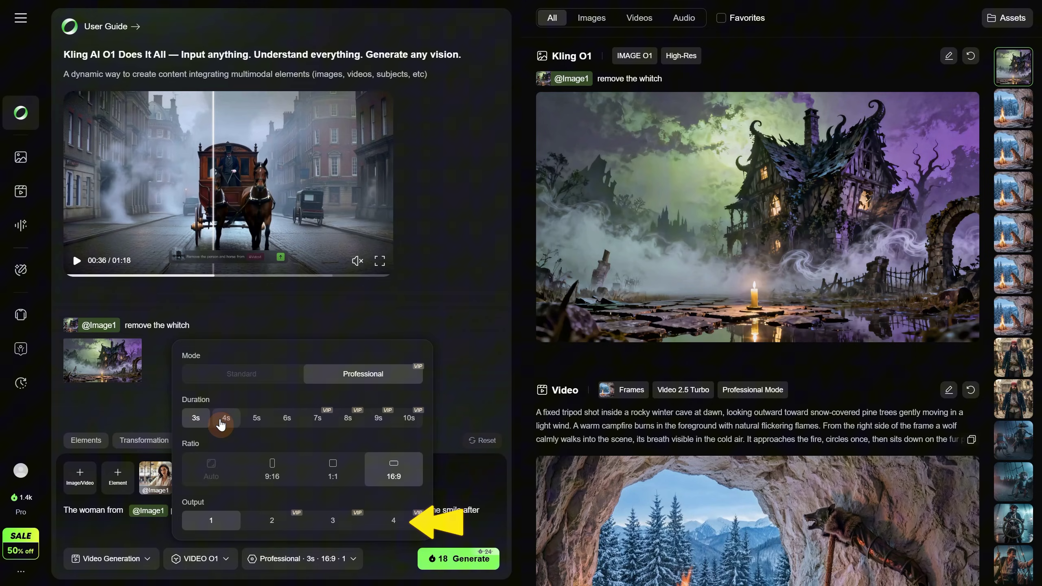
click(257, 418)
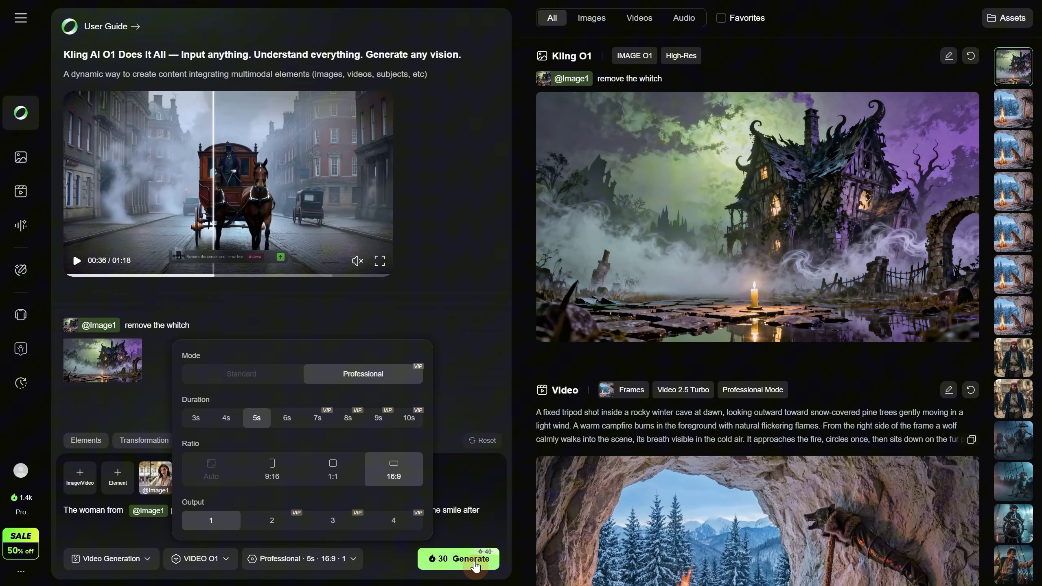
click(225, 423)
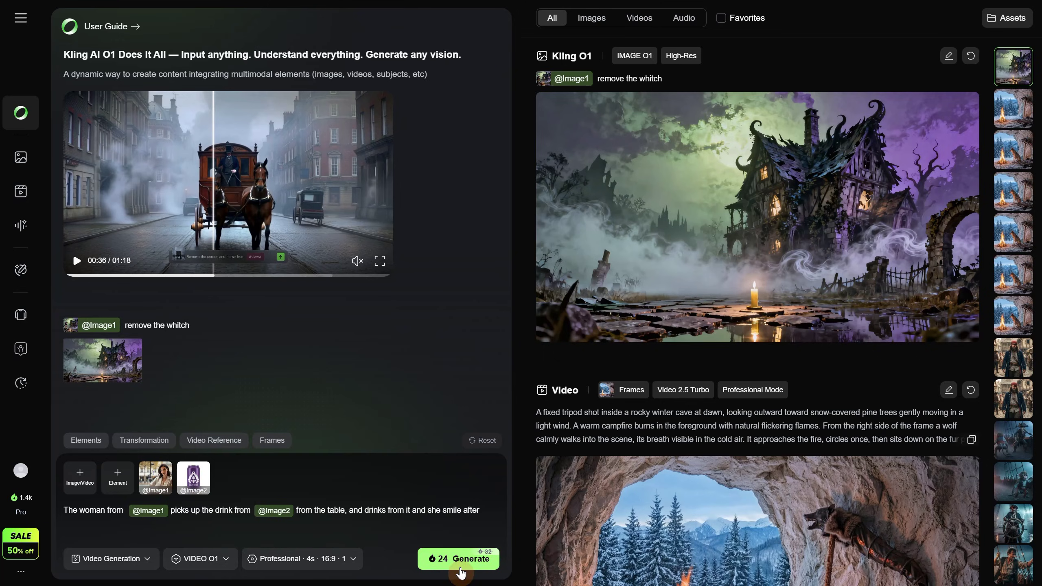
Generate the 4-second woman-drinking video and play the result.
click(446, 559)
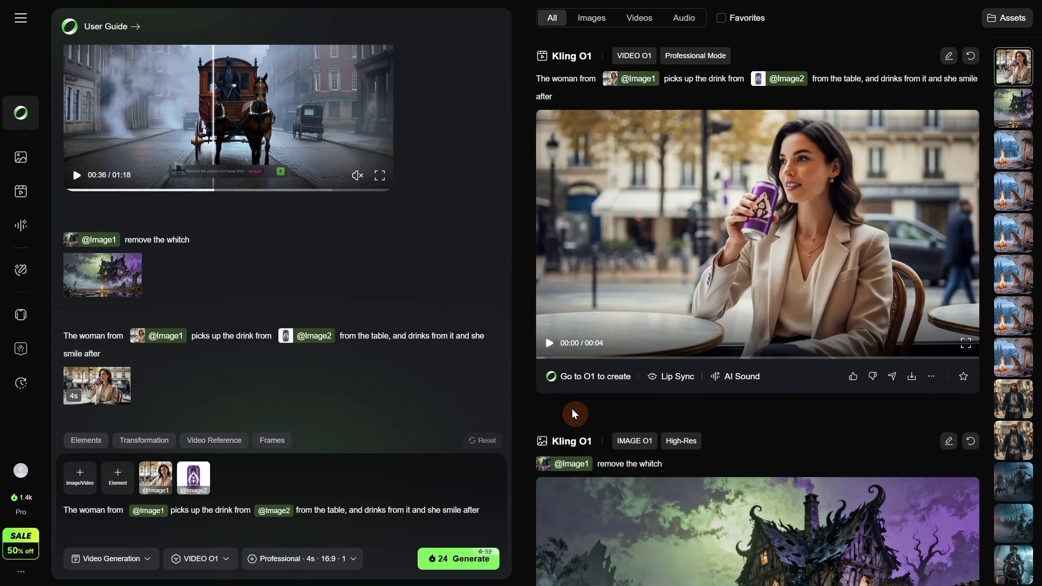
click(549, 343)
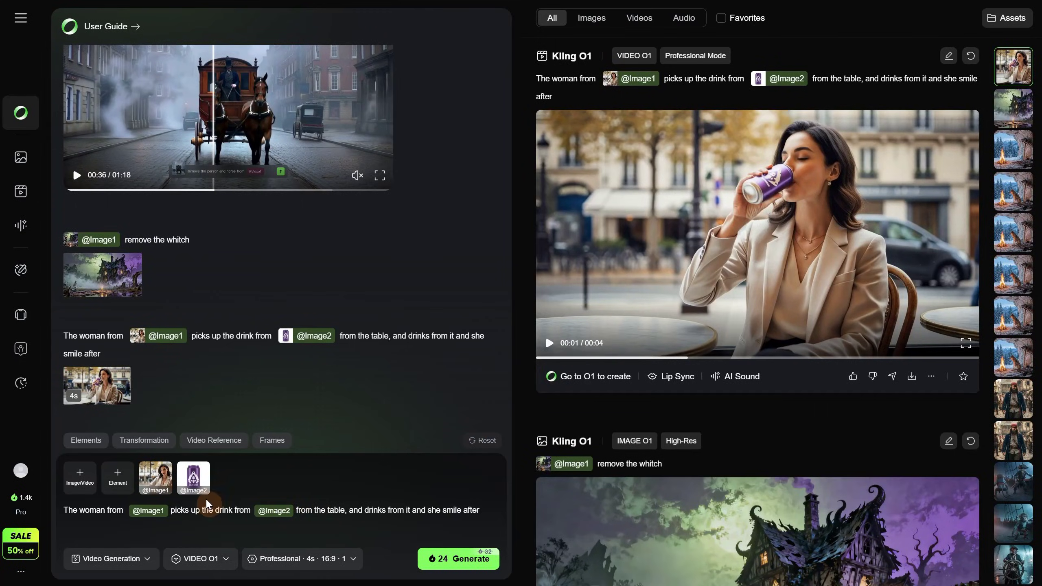
mouse_move(201, 486)
click(207, 464)
click(93, 488)
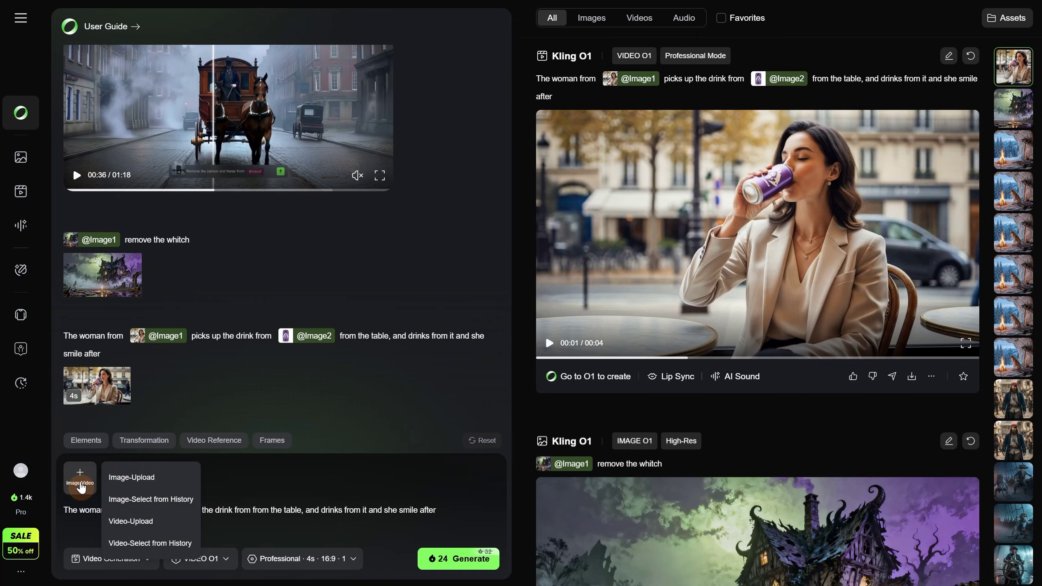
click(115, 478)
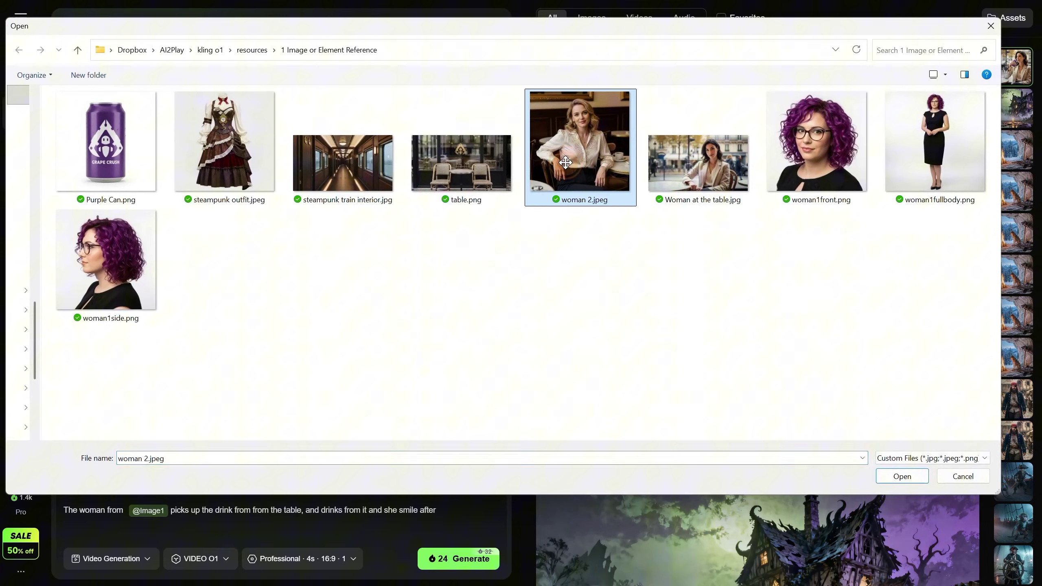
double_click(579, 144)
drag(170, 510, 437, 508)
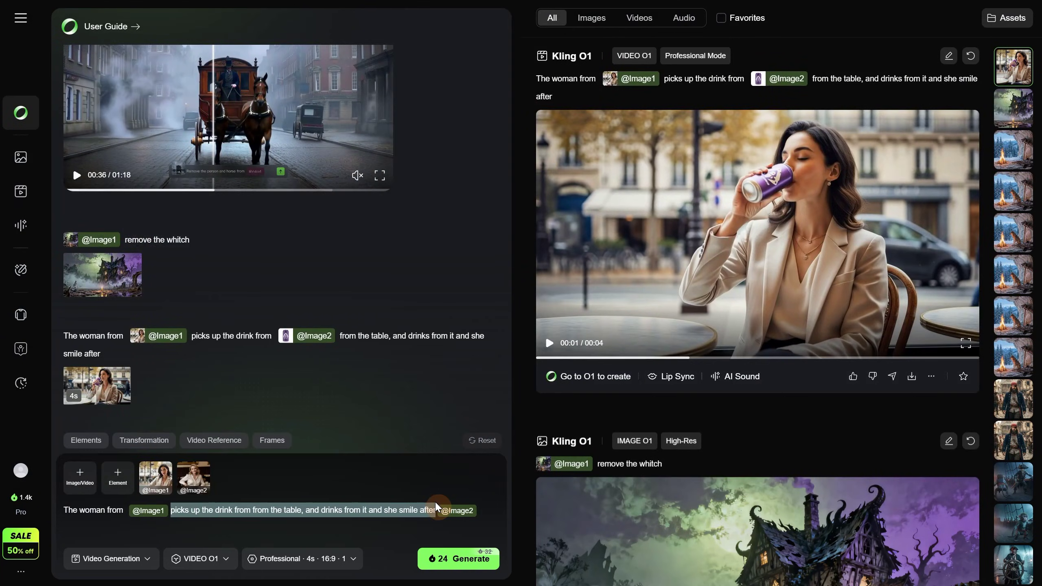
text(sit next to t)
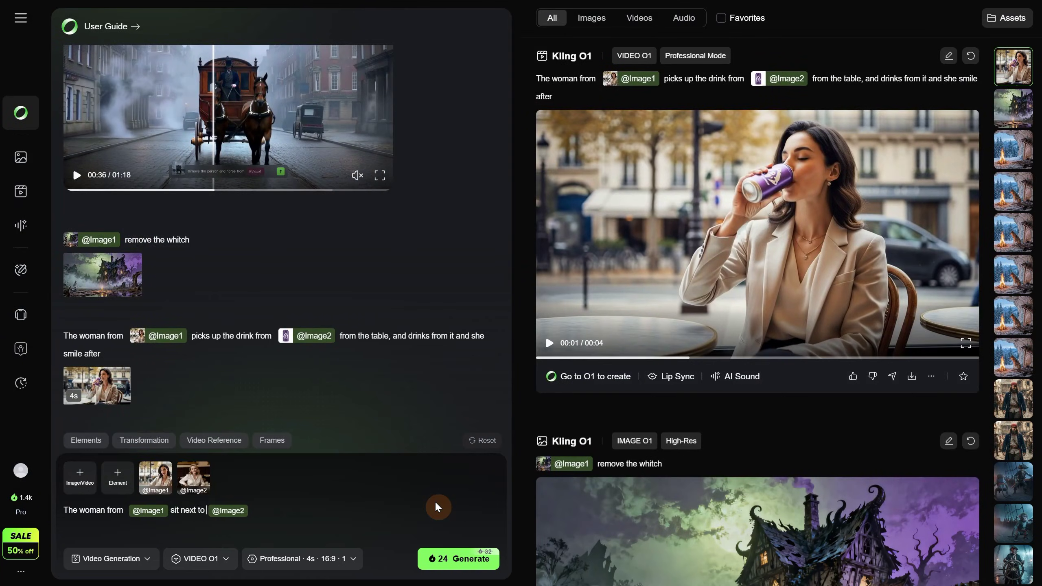
text(he woman fr )
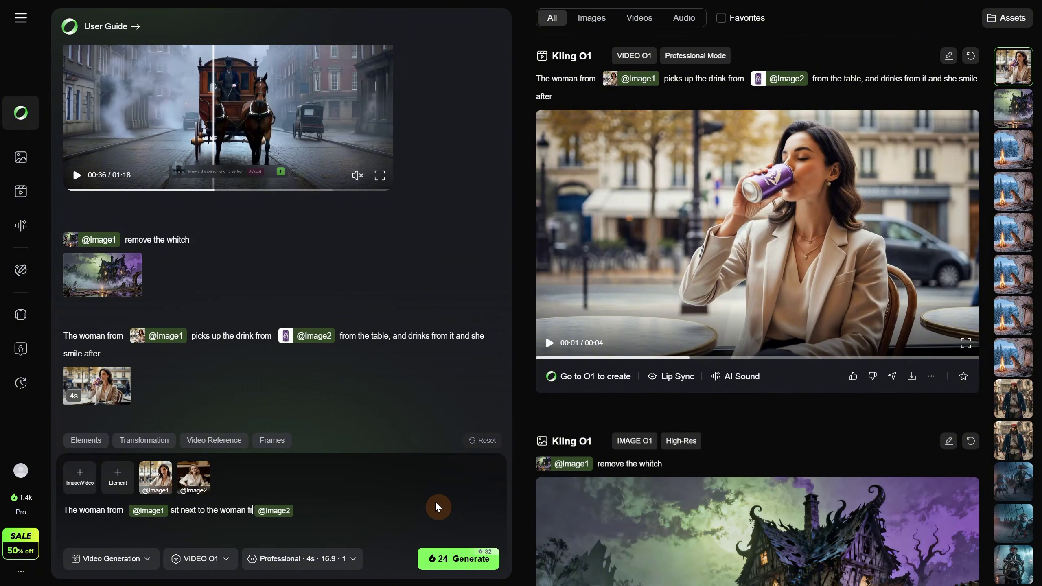
text(om @Image2 at a cafe)
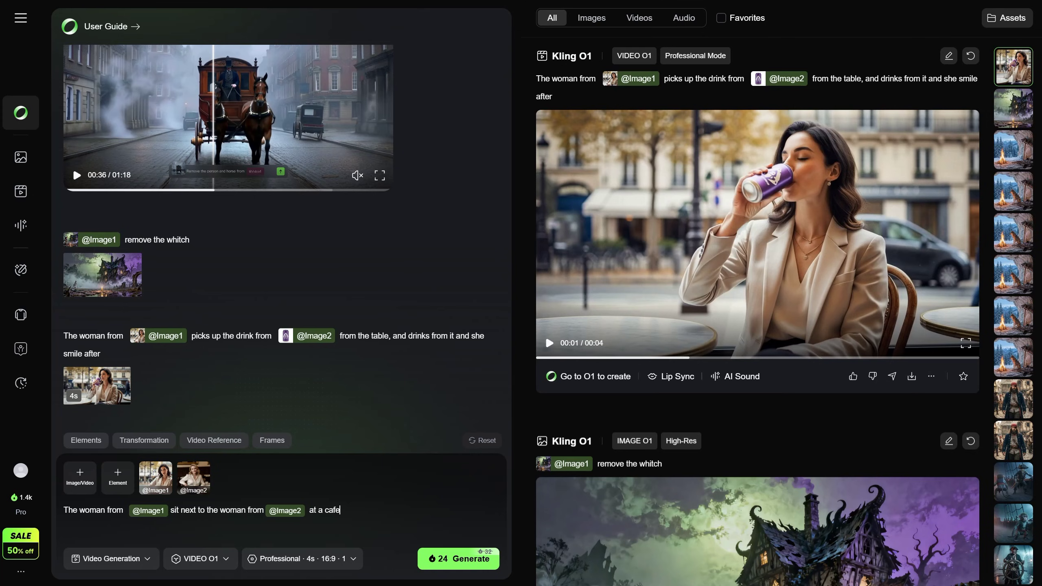
click(79, 477)
click(132, 478)
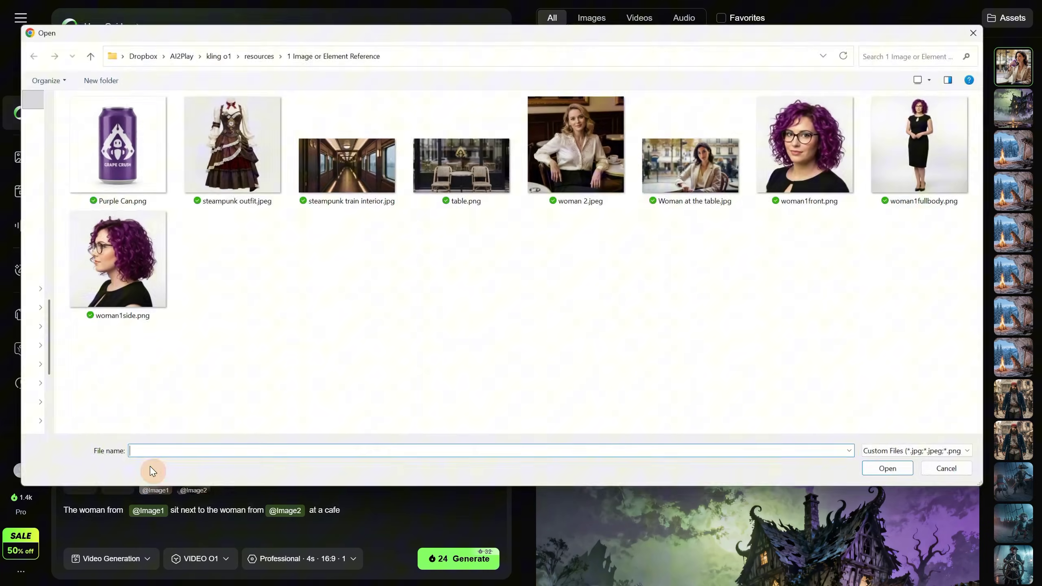
double_click(461, 168)
text(like in the @Image3)
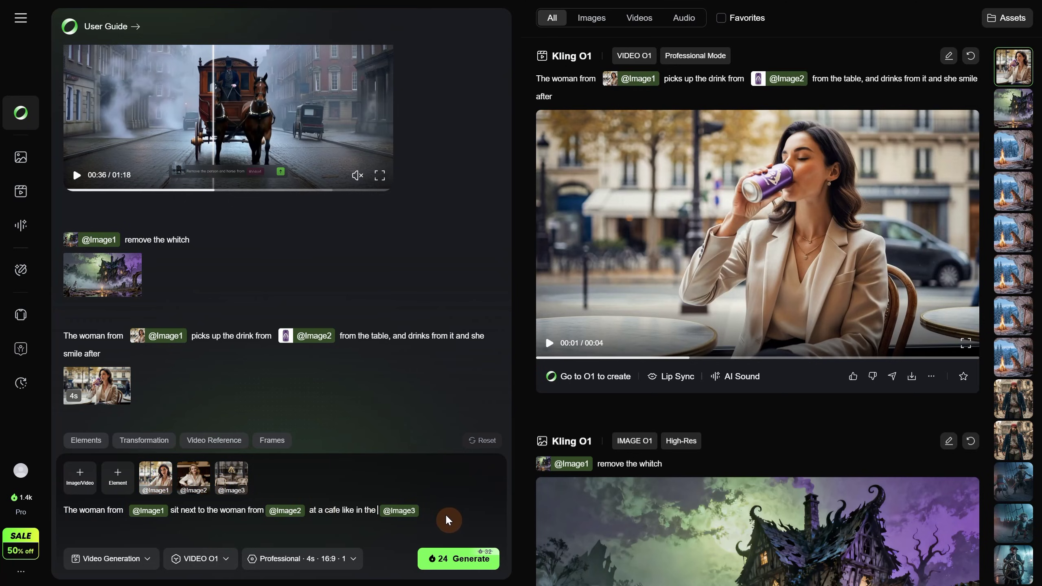
click(328, 558)
click(256, 418)
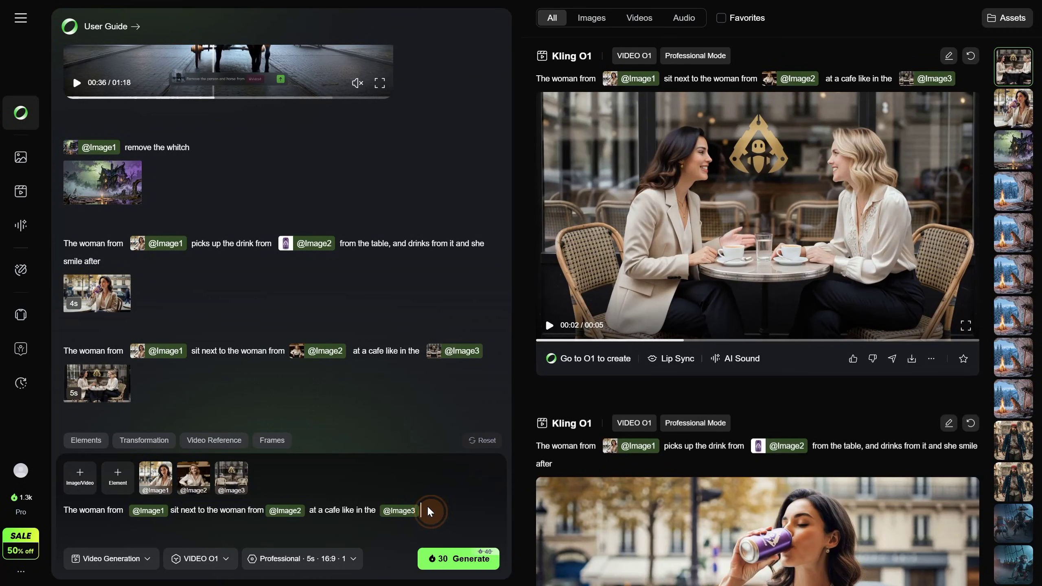
Delete the prompt text, remove all three reference images, and open the Element library.
key(ctrl+a)
key(BackSpace)
click(245, 465)
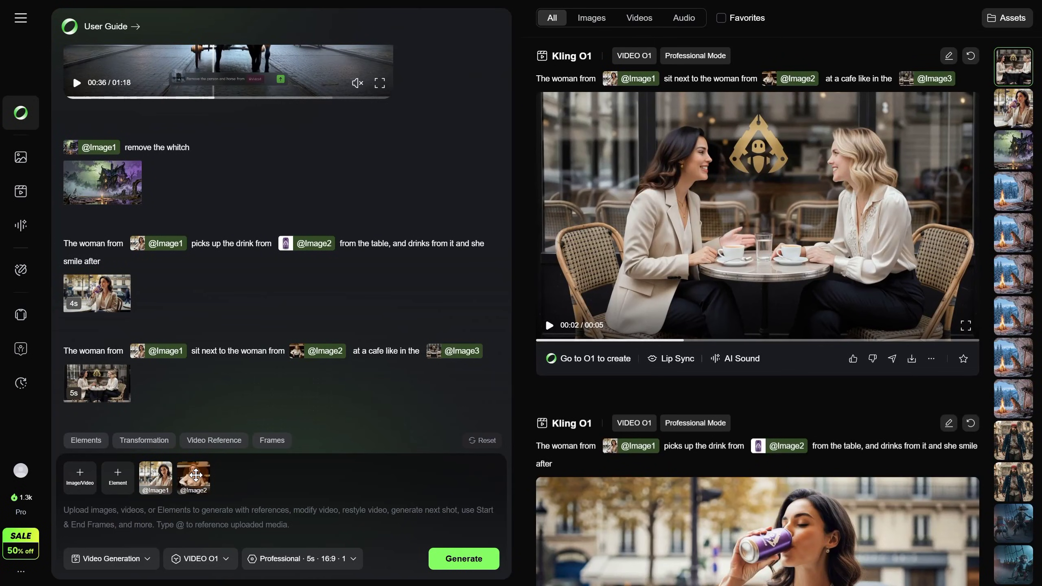
click(170, 465)
click(170, 466)
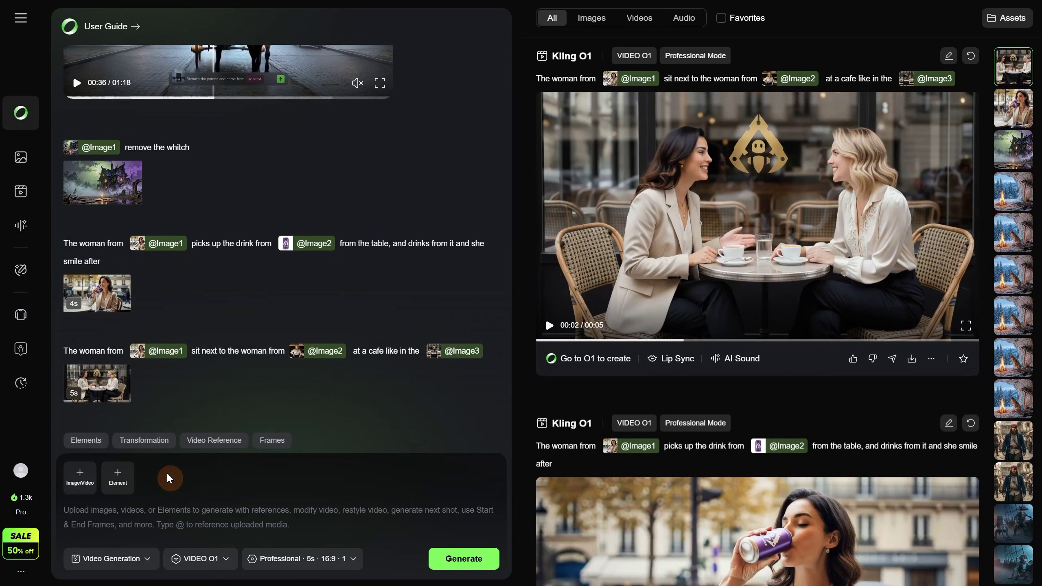
click(118, 478)
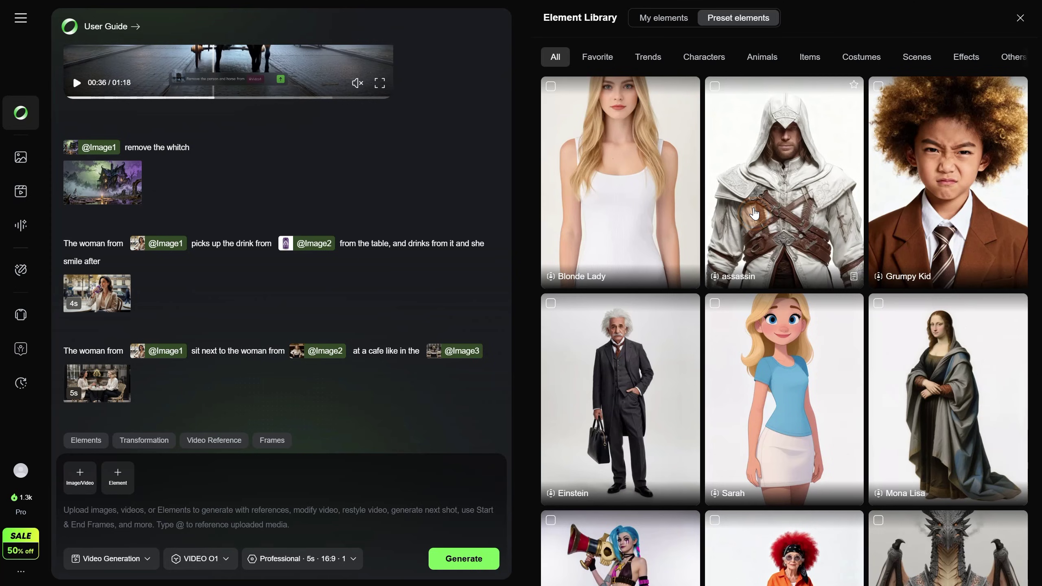
Add and remove the assassin element, then browse the preset element grid.
click(754, 213)
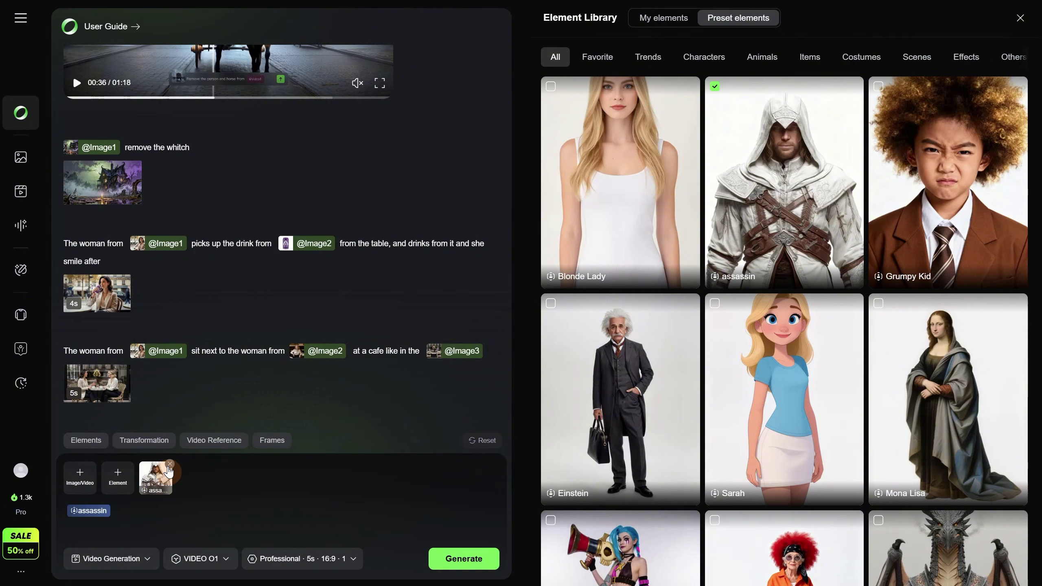
click(170, 466)
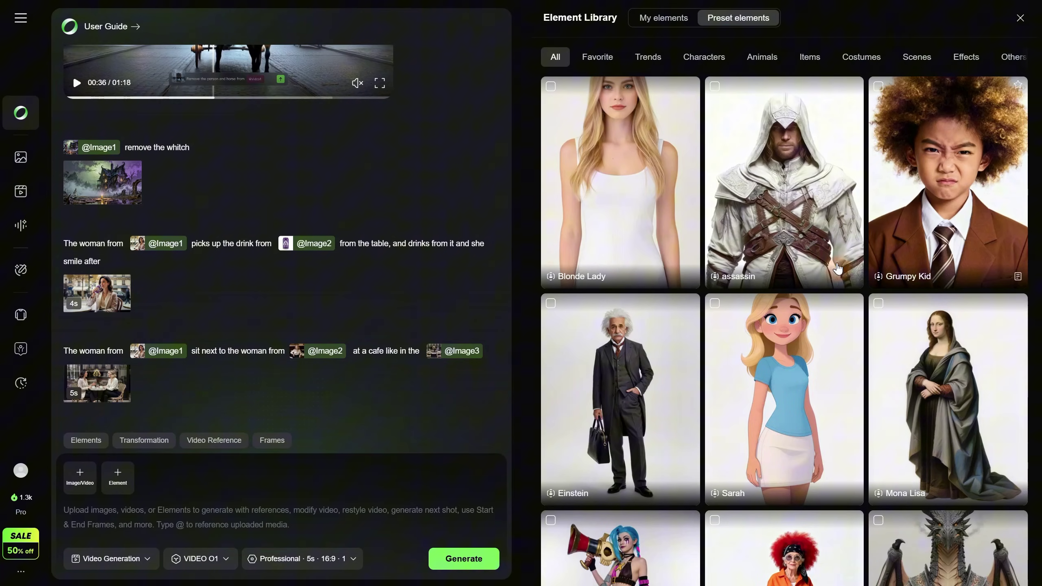
mouse_move(852, 281)
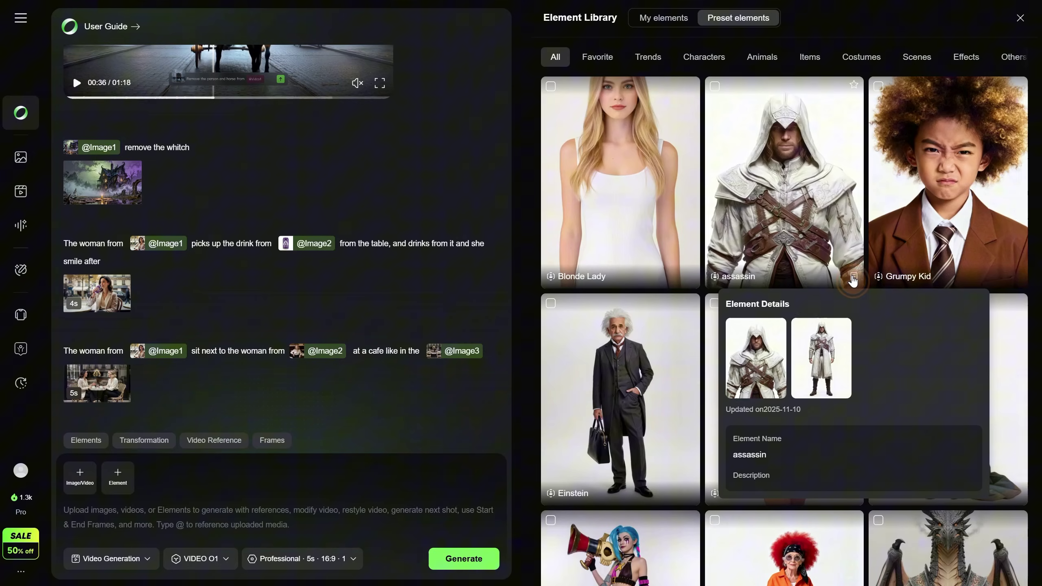
mouse_move(690, 497)
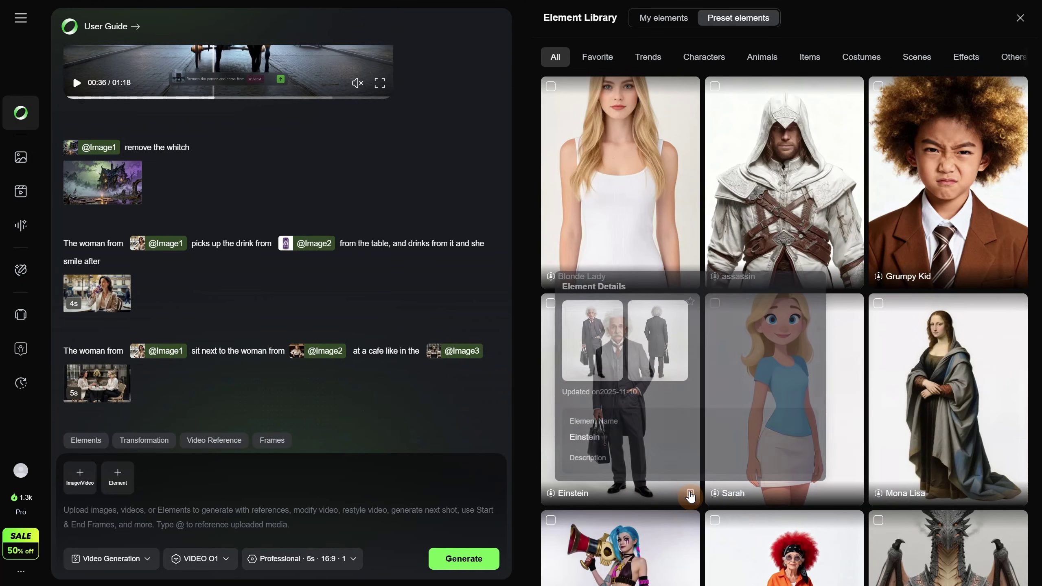
scroll(692, 334, down, 10)
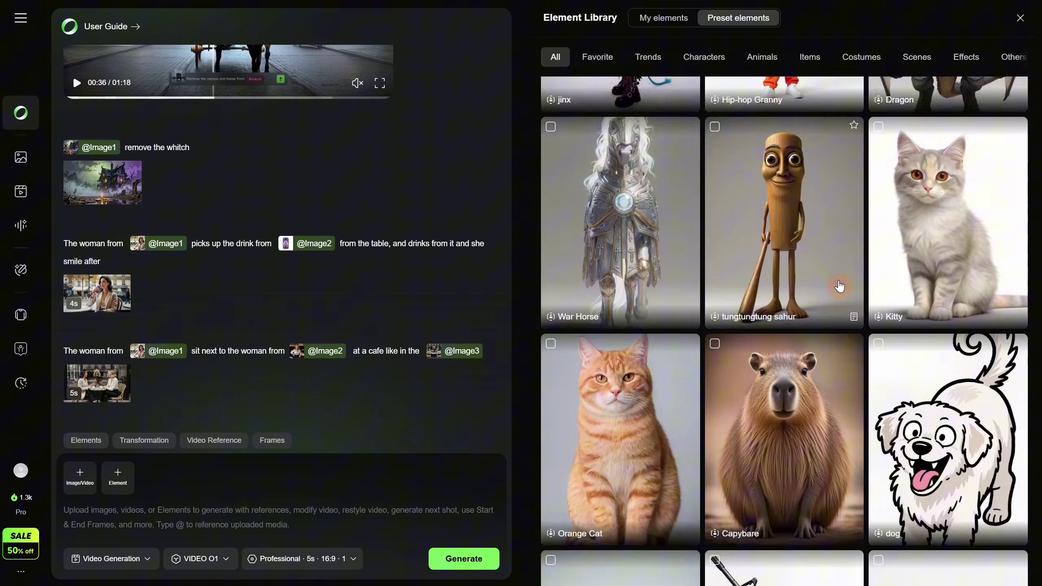
mouse_move(692, 335)
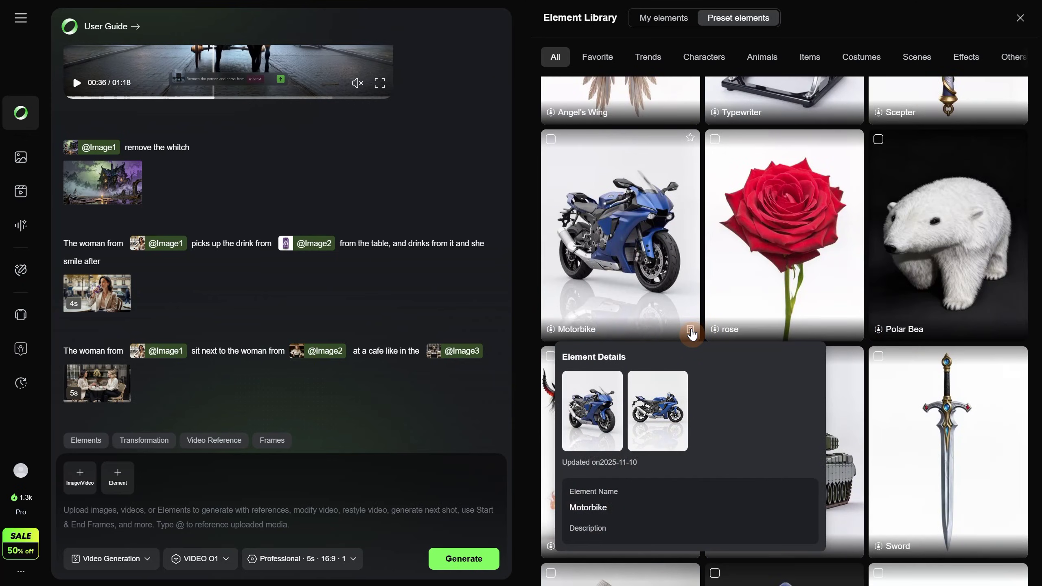
scroll(843, 254, up, 10)
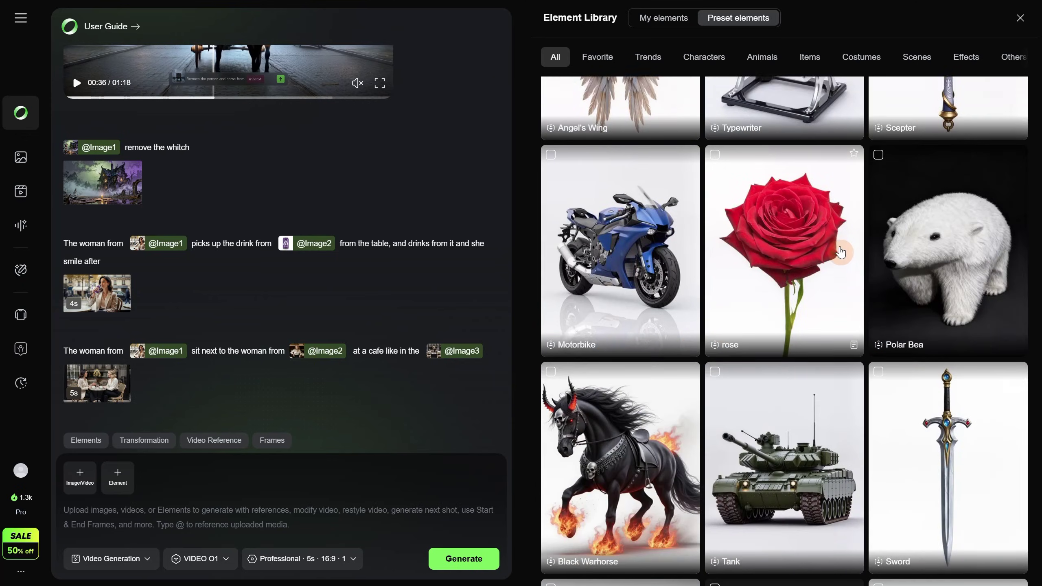
scroll(843, 253, up, 5)
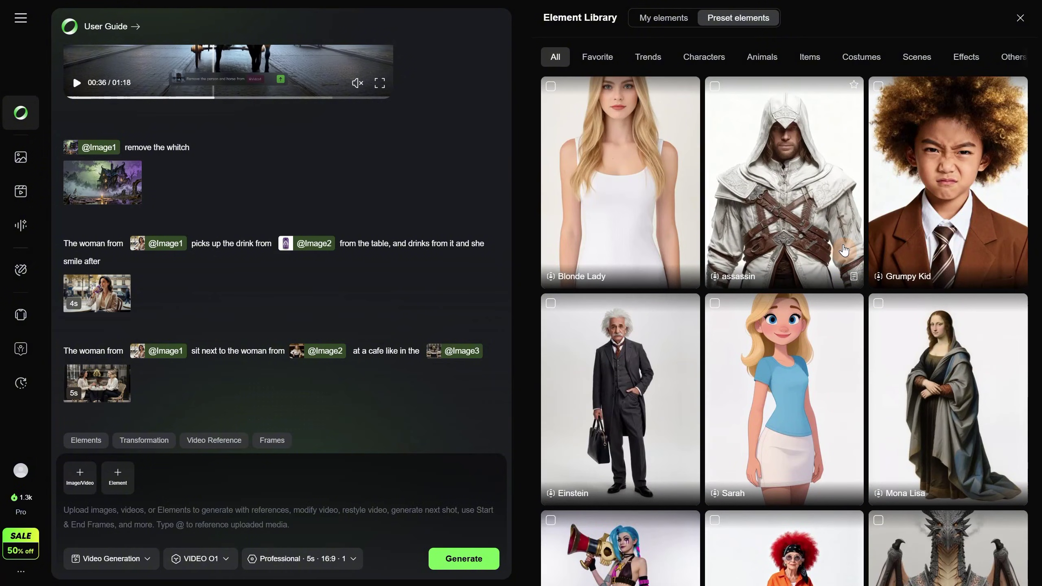
click(686, 216)
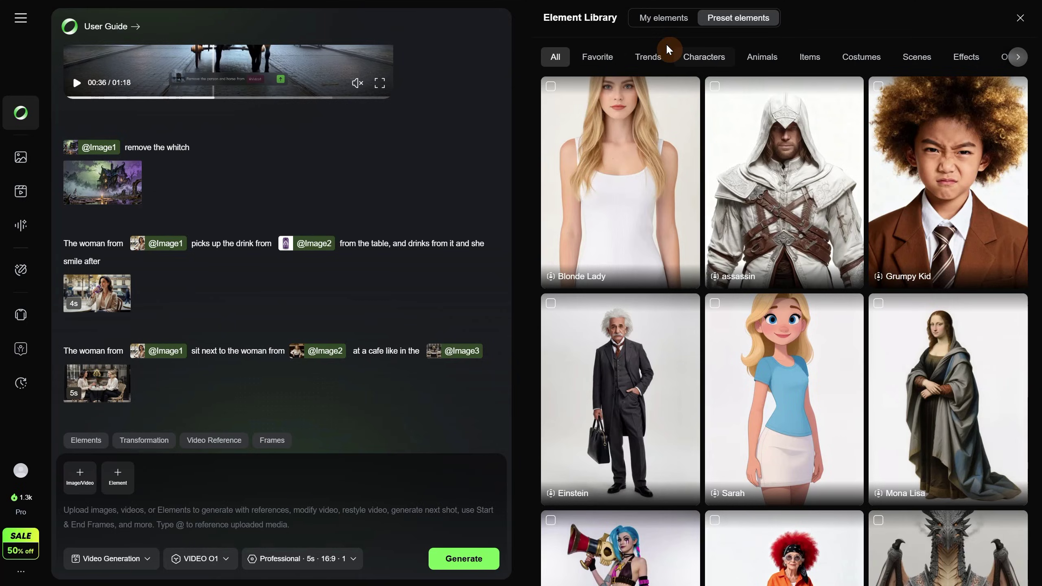
Start a new element in My elements with woman1front.png as the frontal image.
click(658, 17)
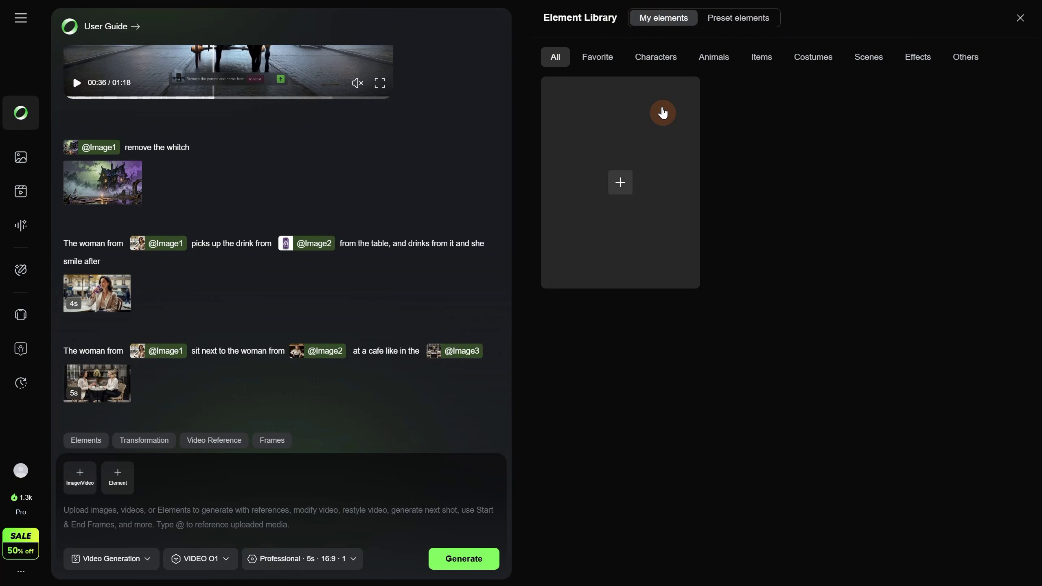
click(620, 185)
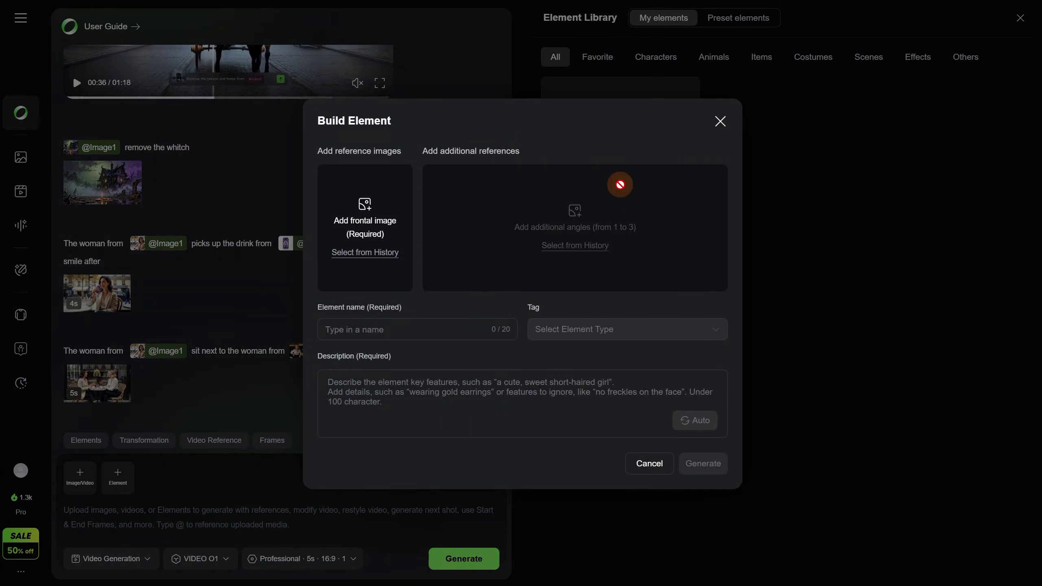
click(358, 218)
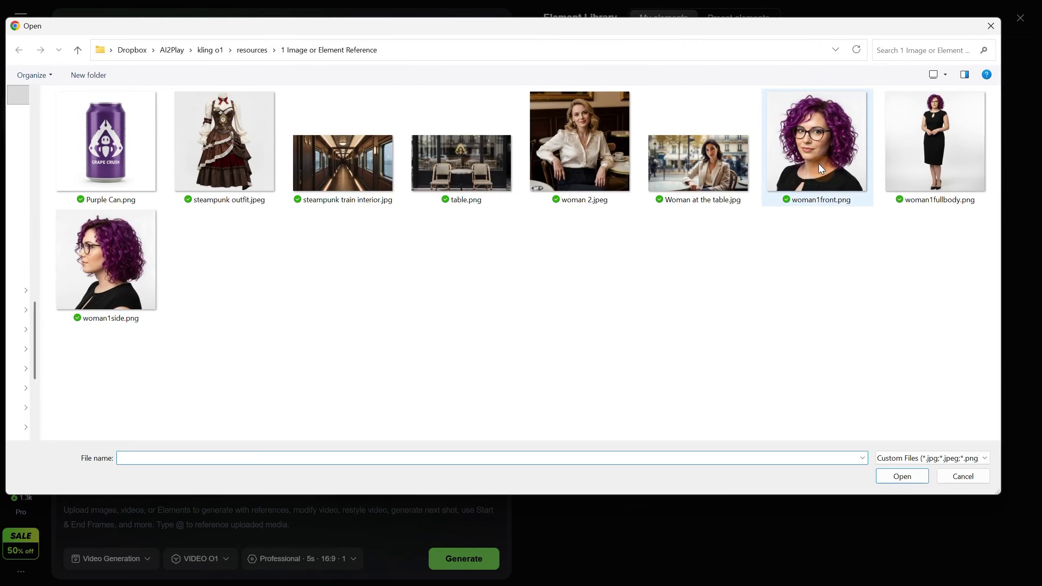
double_click(818, 166)
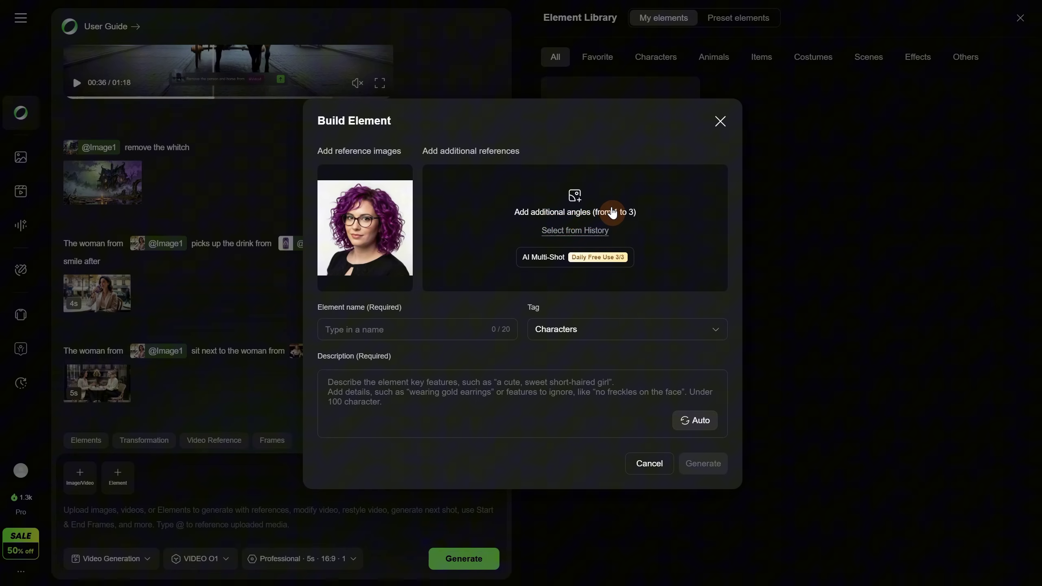
Add woman1side.png as an extra-angle reference.
click(575, 201)
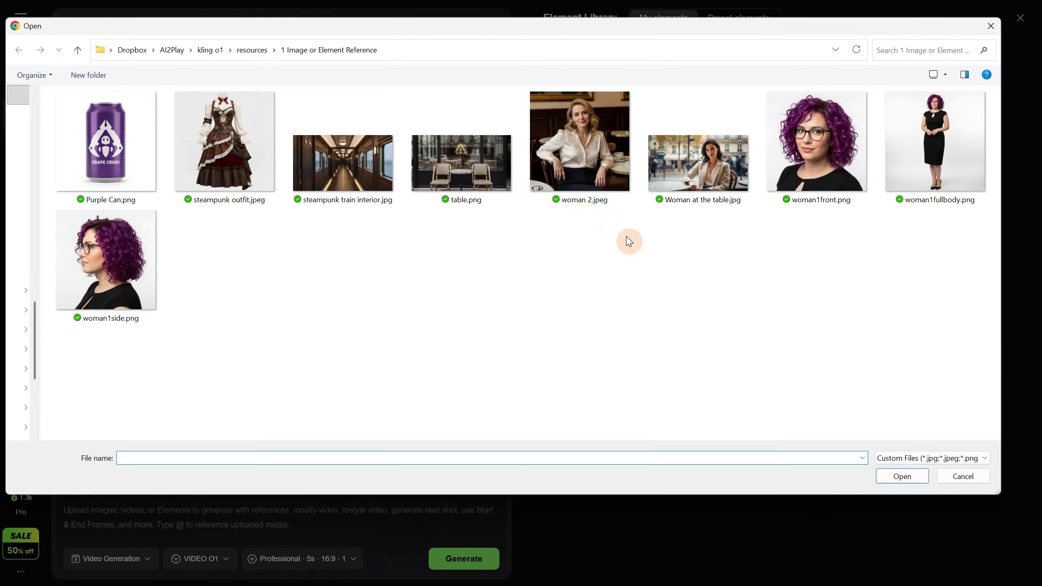
click(135, 274)
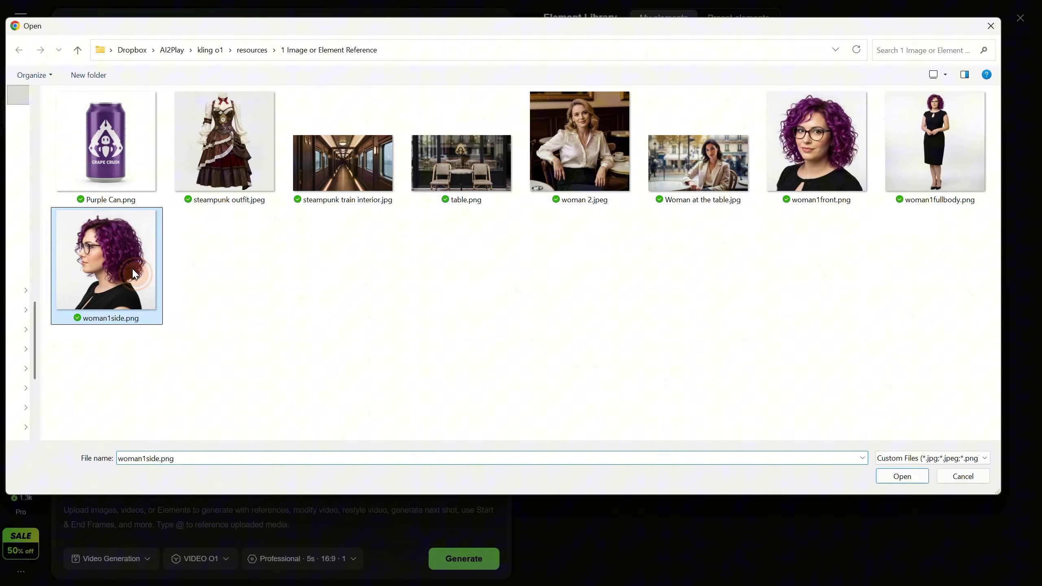
double_click(135, 274)
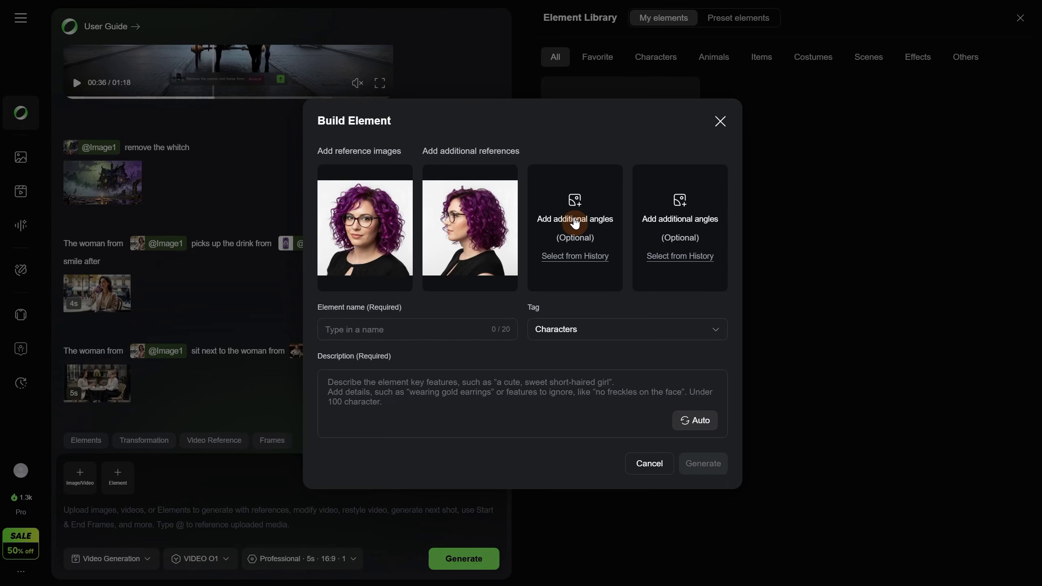
Add woman1fullbody.png as a third reference angle.
click(575, 224)
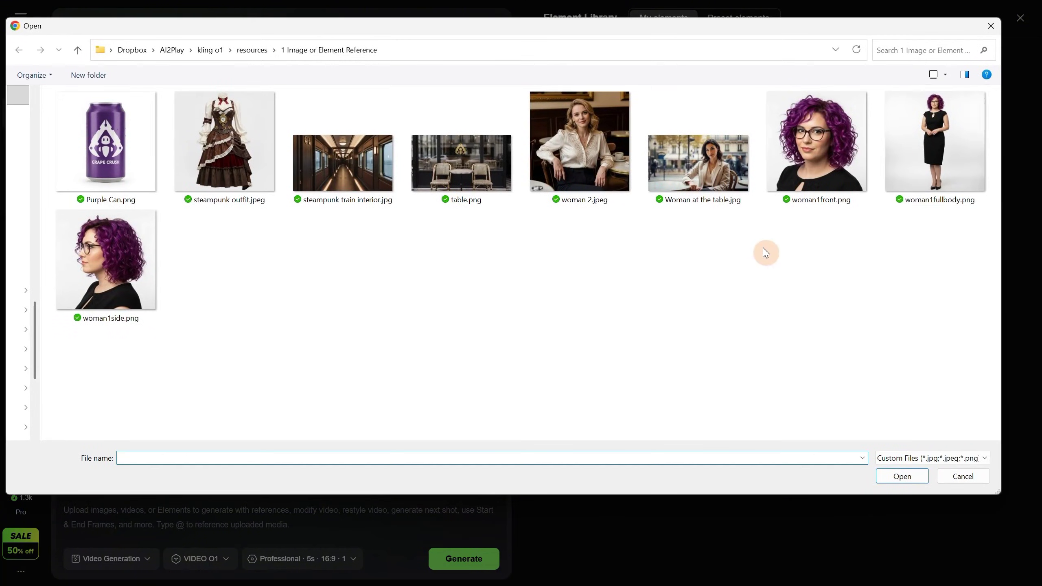
click(936, 148)
double_click(935, 148)
Name it 'Purple Hair Woman', keep the Characters tag, auto-write the description, and create it.
click(402, 323)
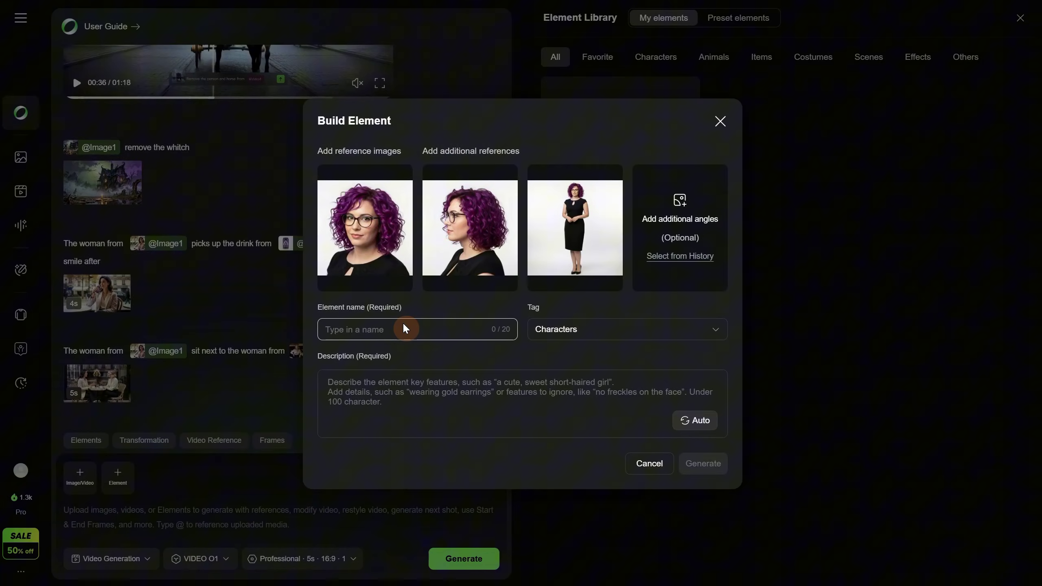
text(Purple Hair Woman)
click(660, 329)
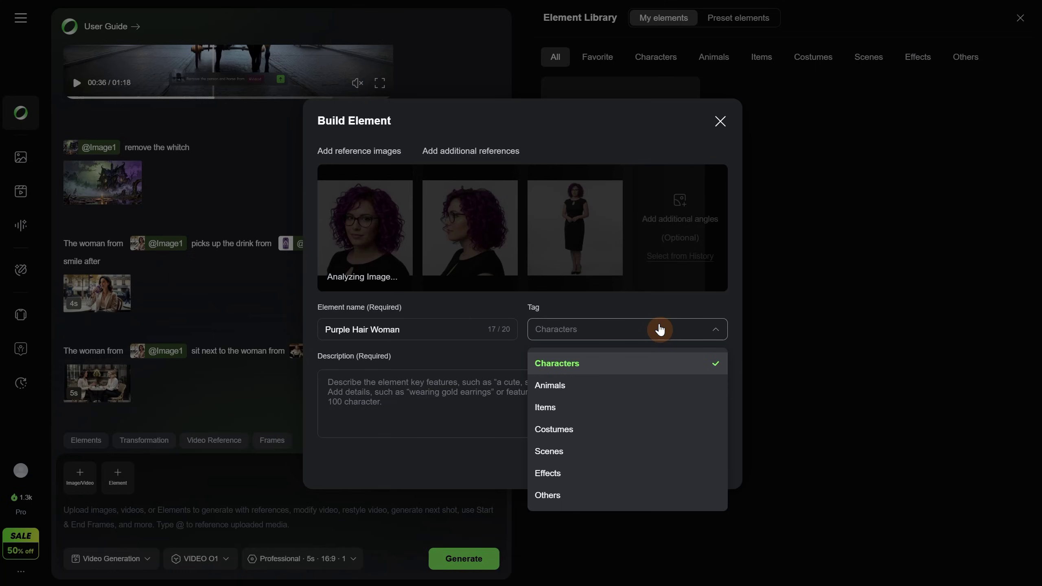
click(659, 329)
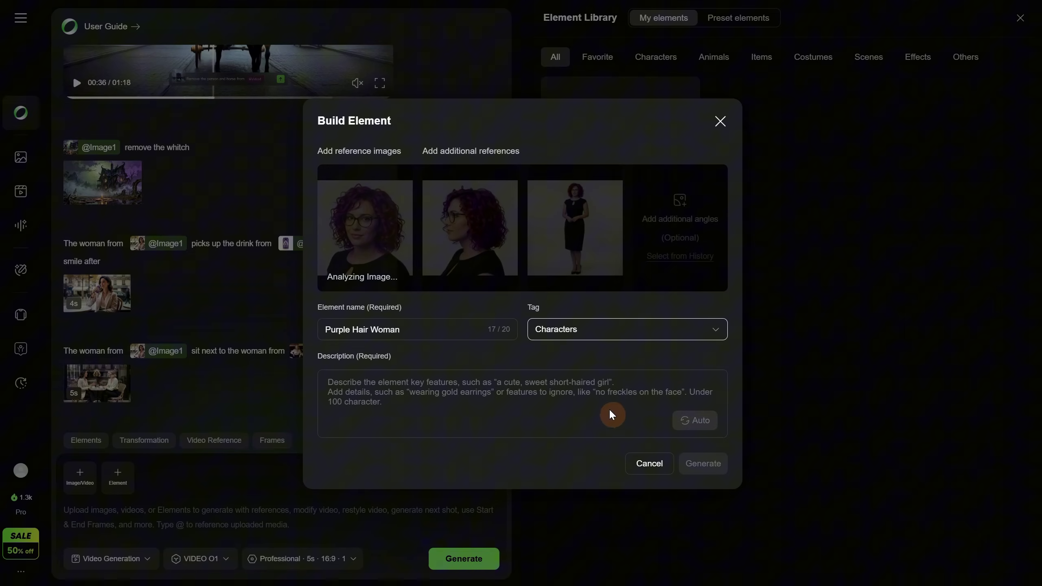
click(697, 423)
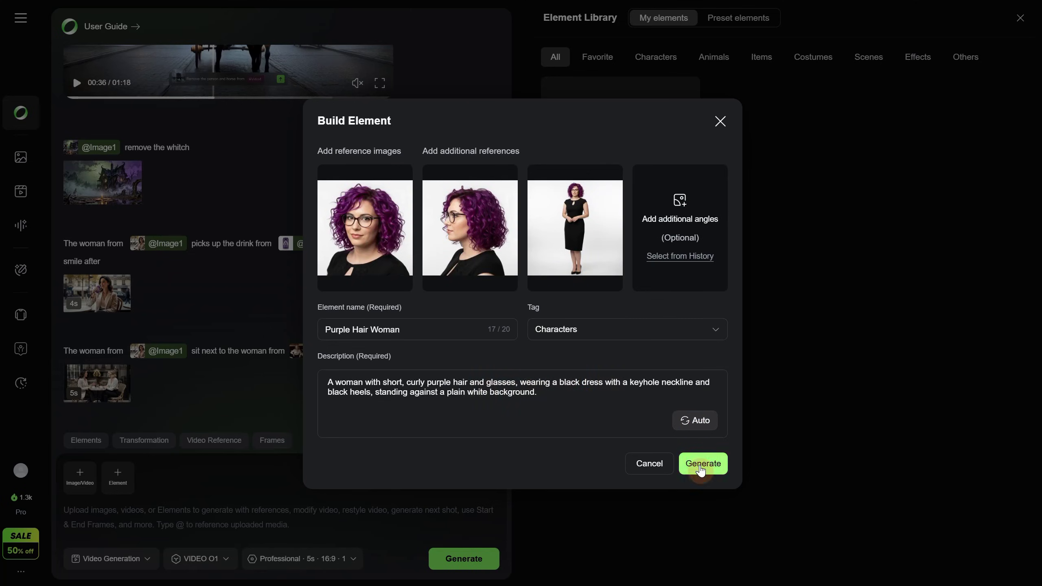
click(701, 465)
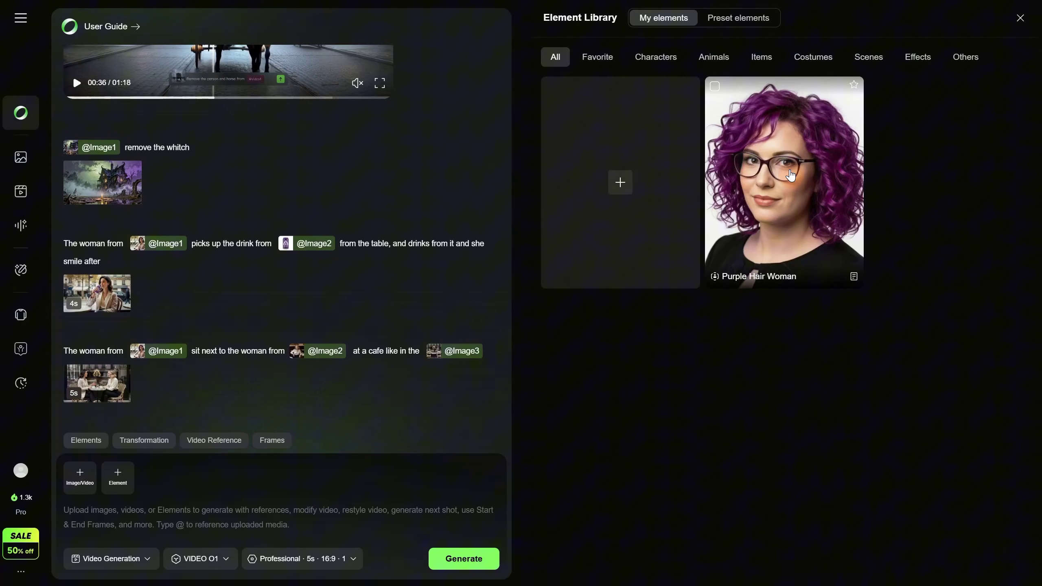
Generate Purple Hair Woman 'walking on a street in Paris at golden hour, cinematic'.
click(791, 176)
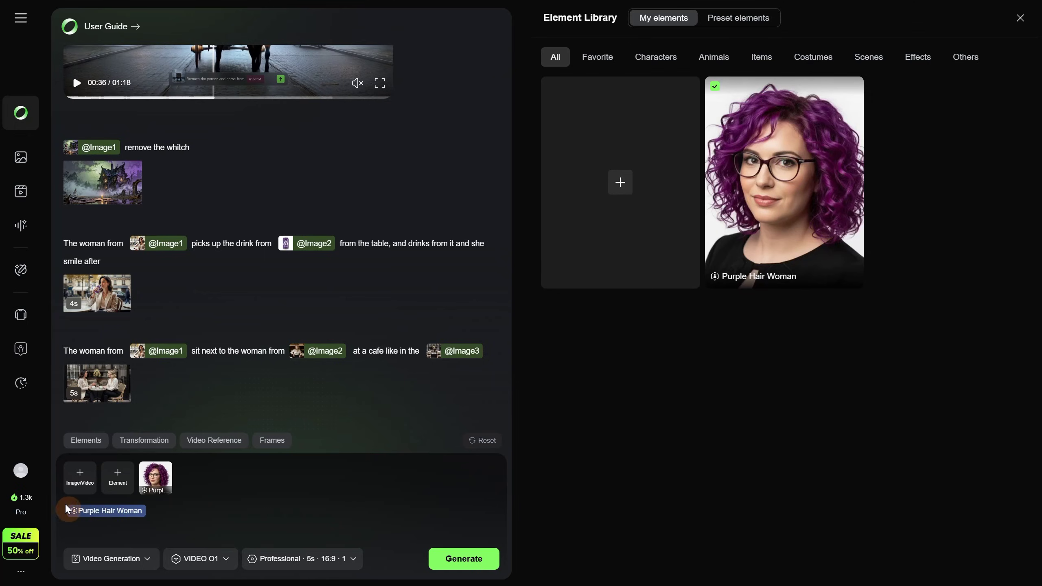
click(154, 514)
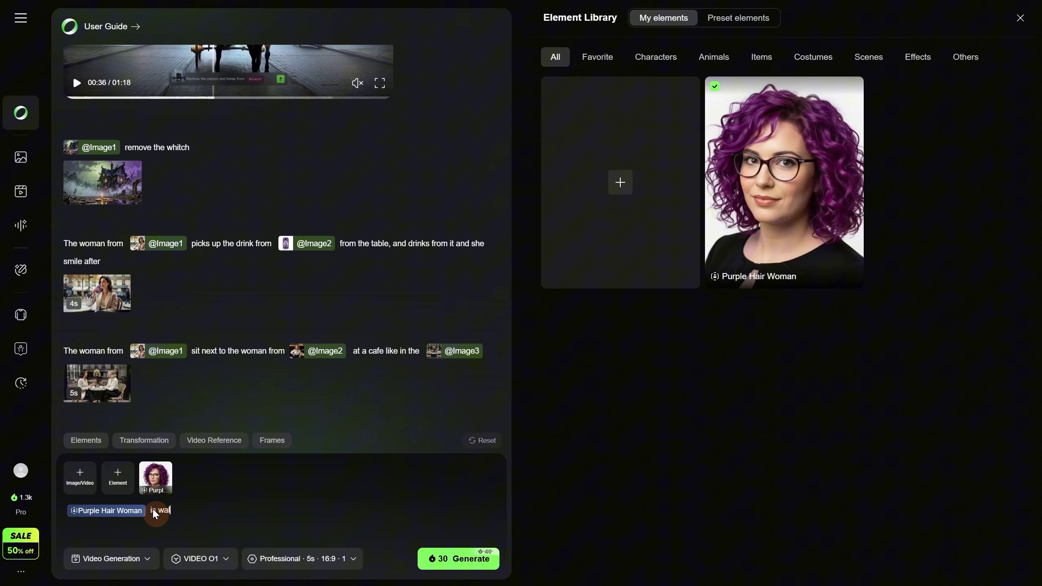
text(is walking on a street in Paris at golden hour, cinem)
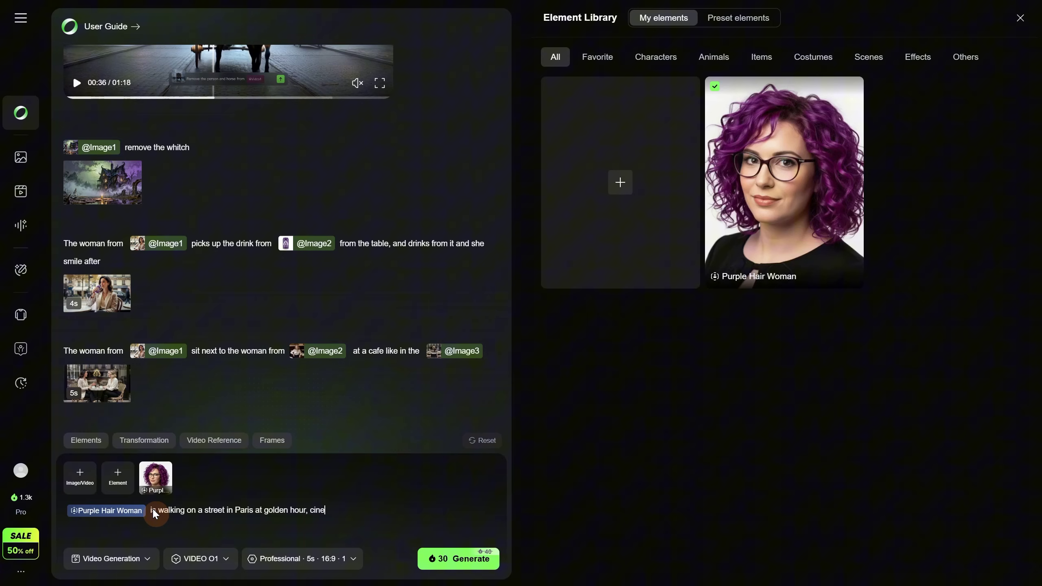
click(459, 559)
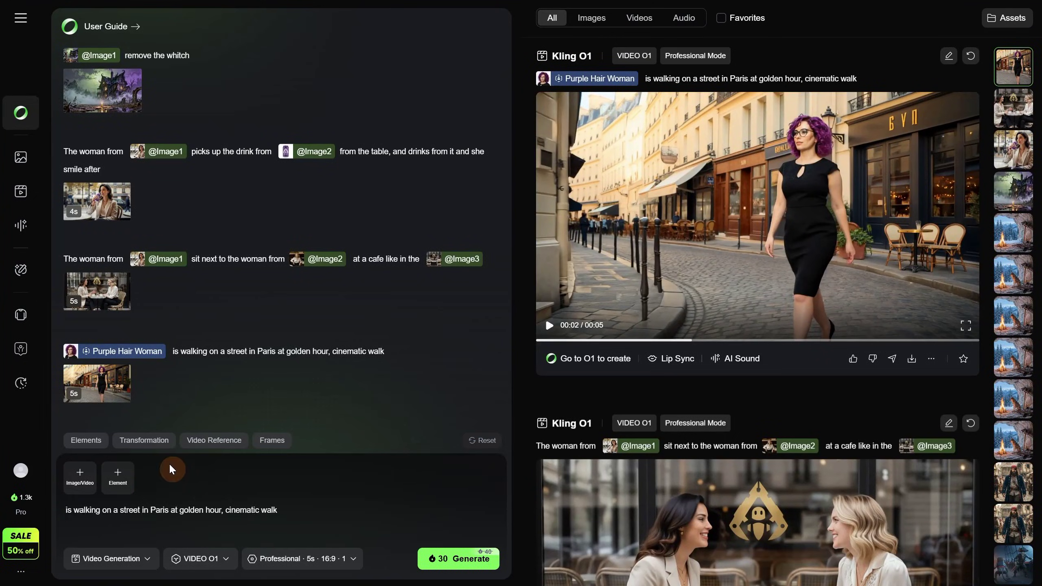
Replace the prompt with 'the woman from [Purple Hair Woman] wears the outfit'.
triple_click(286, 506)
key(BackSpace)
click(117, 478)
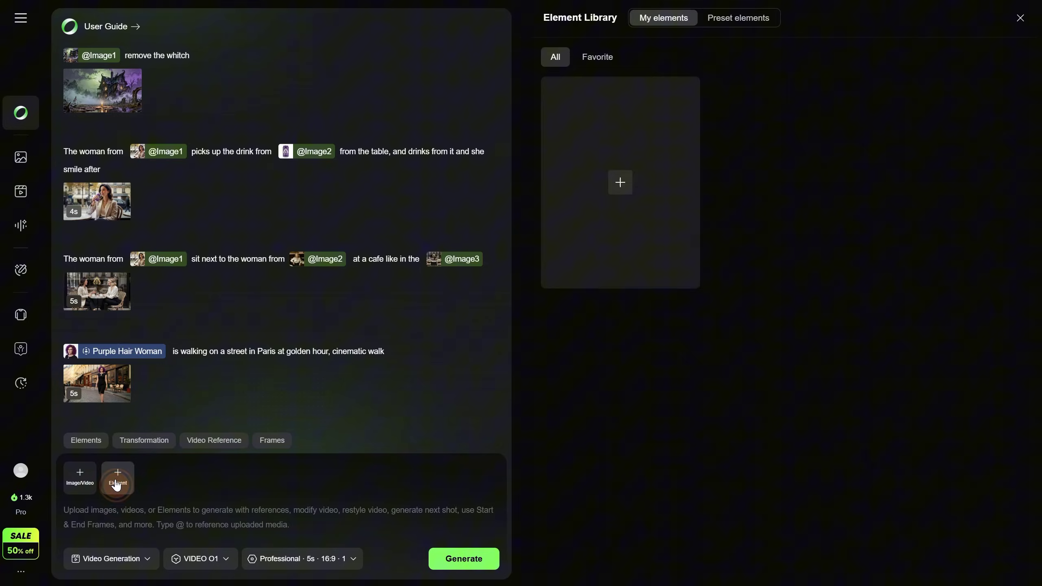
click(779, 244)
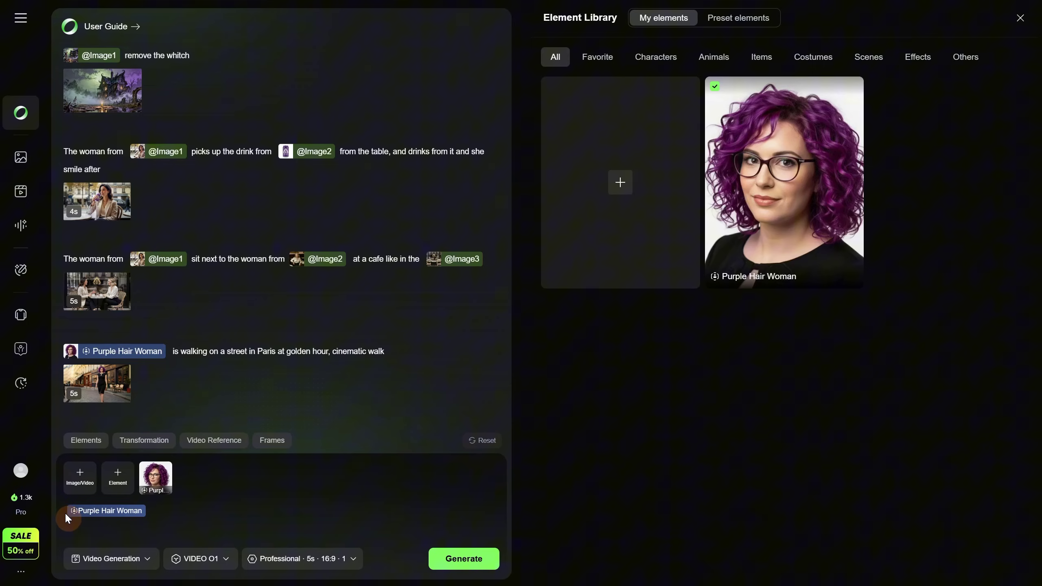
click(87, 508)
text(the woman from)
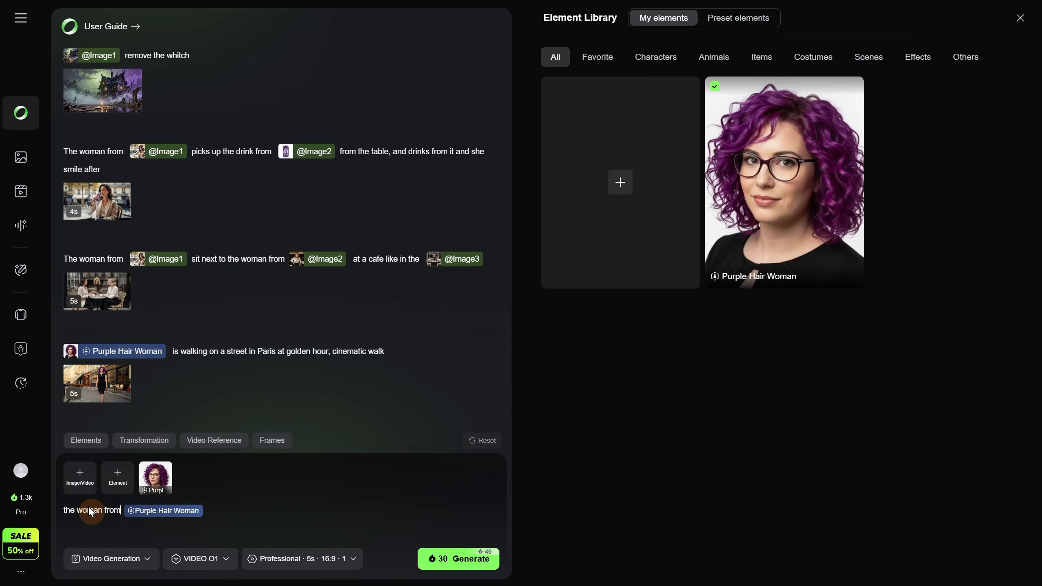
click(225, 517)
text(wears the outfit from)
Attach the steampunk outfit and train interior images, finish the moving-train prompt, and generate.
click(80, 476)
double_click(229, 157)
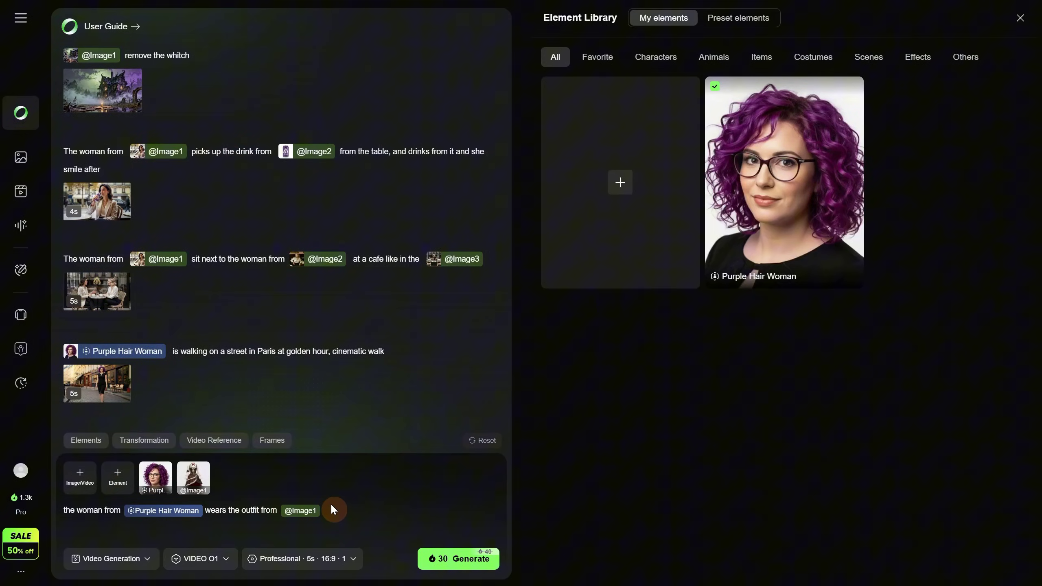
text(and walks inside)
key(BackSpace)
text(de a moving train interior like in the)
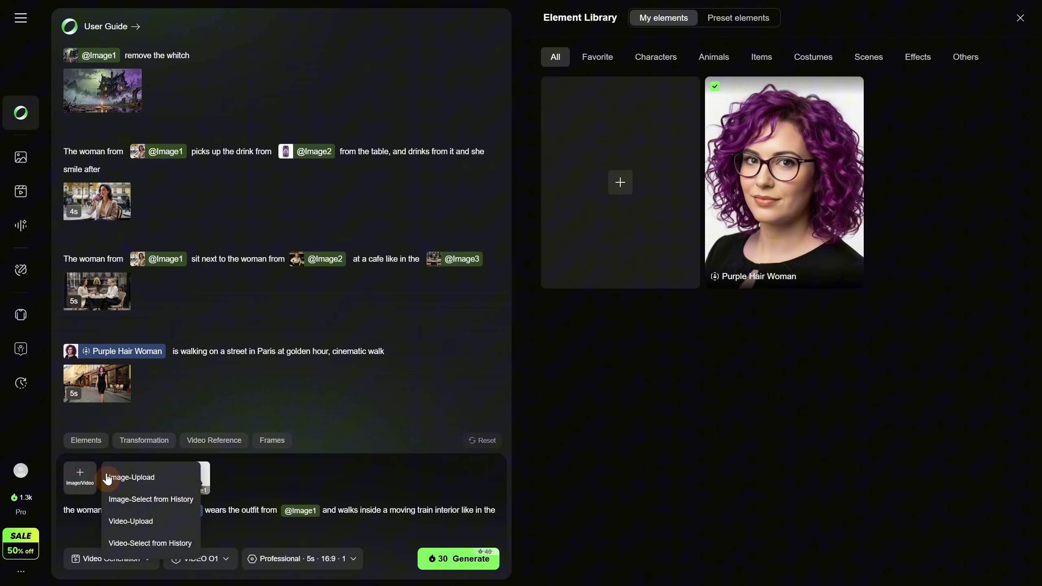
click(112, 475)
double_click(328, 173)
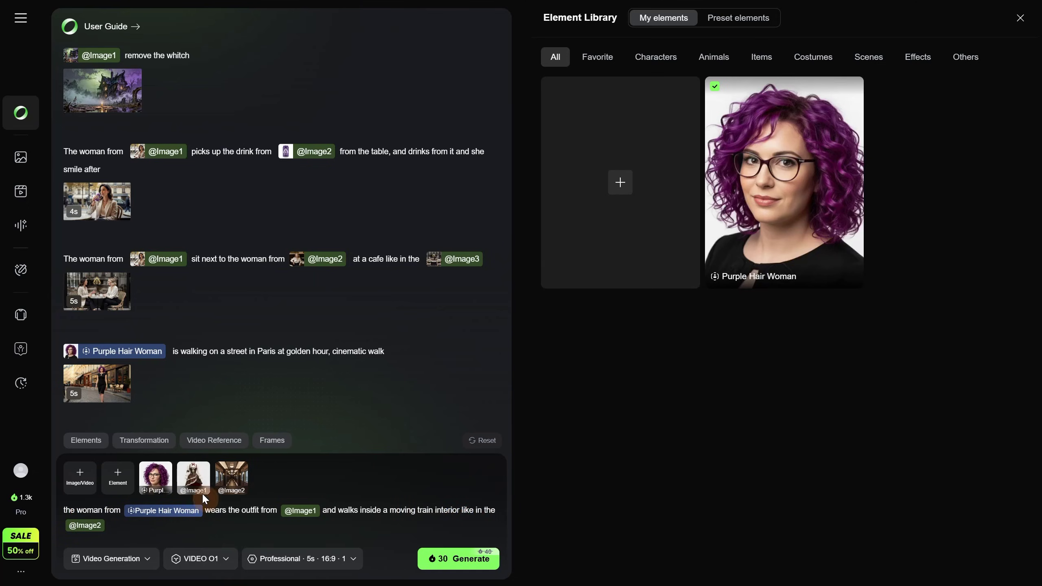
click(446, 562)
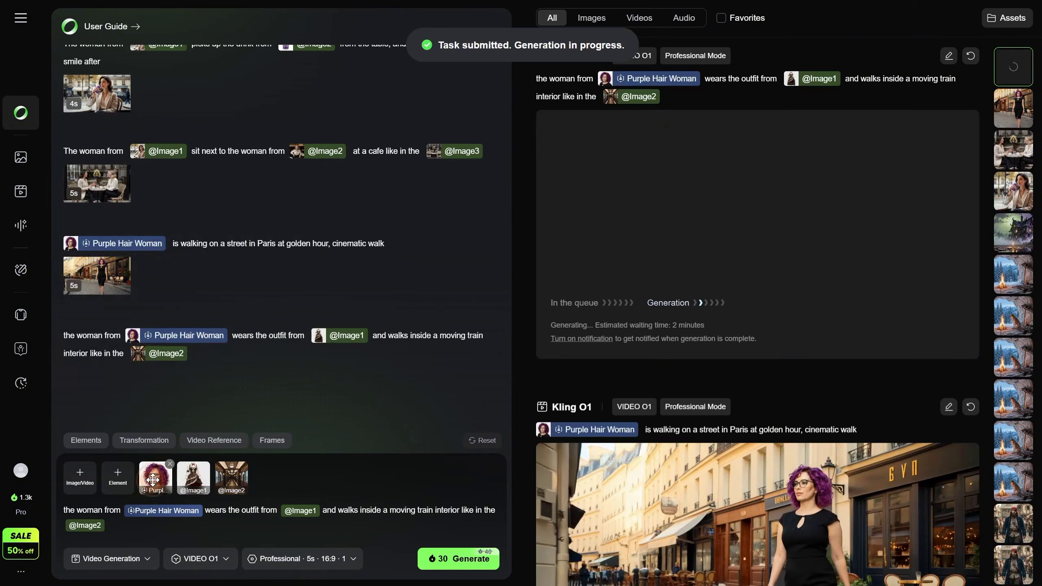
Wait for the 5-second clip of Purple Hair Woman walking through the train to finish generating.
mouse_move(153, 479)
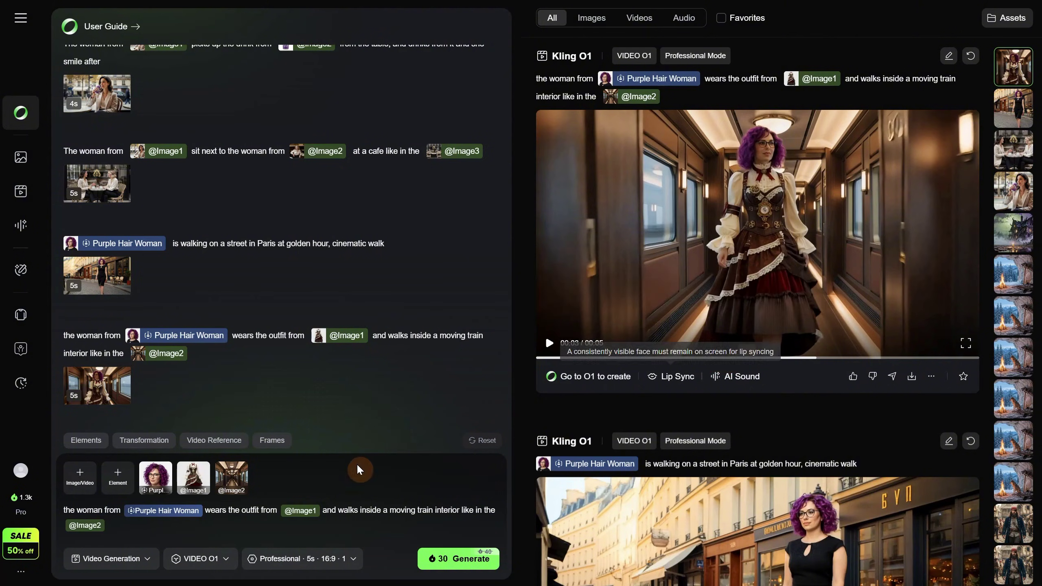
Clear the old prompt and remove the train interior, steampunk outfit and Purple Hair Woman references.
drag(147, 523, 58, 514)
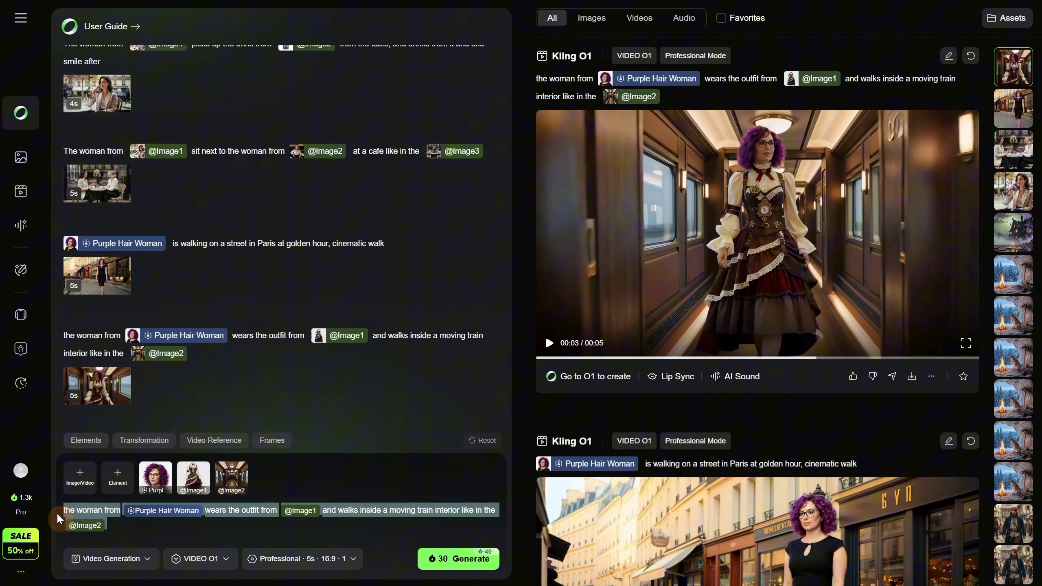
key(BackSpace)
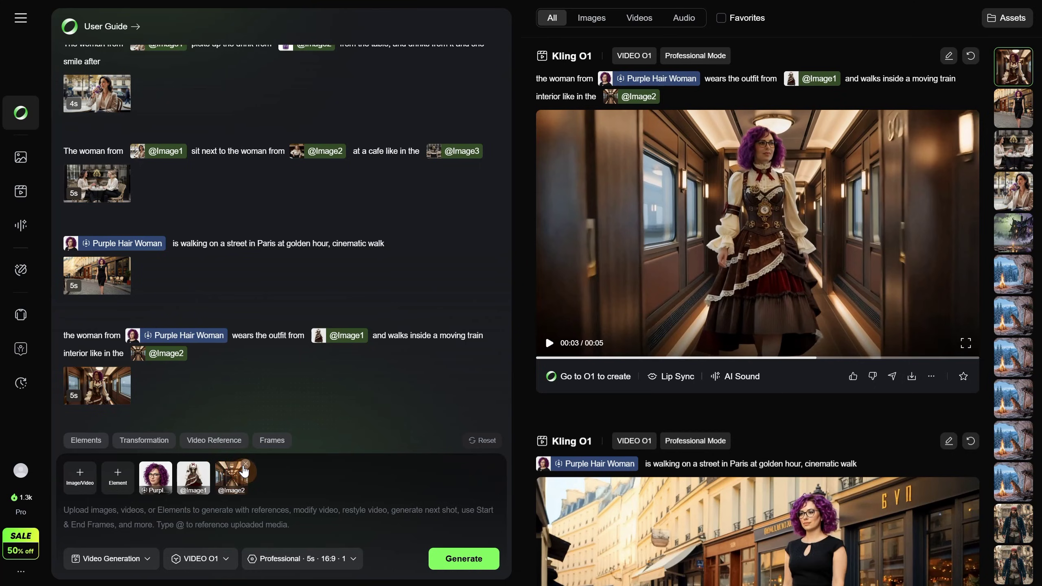
click(245, 465)
click(207, 465)
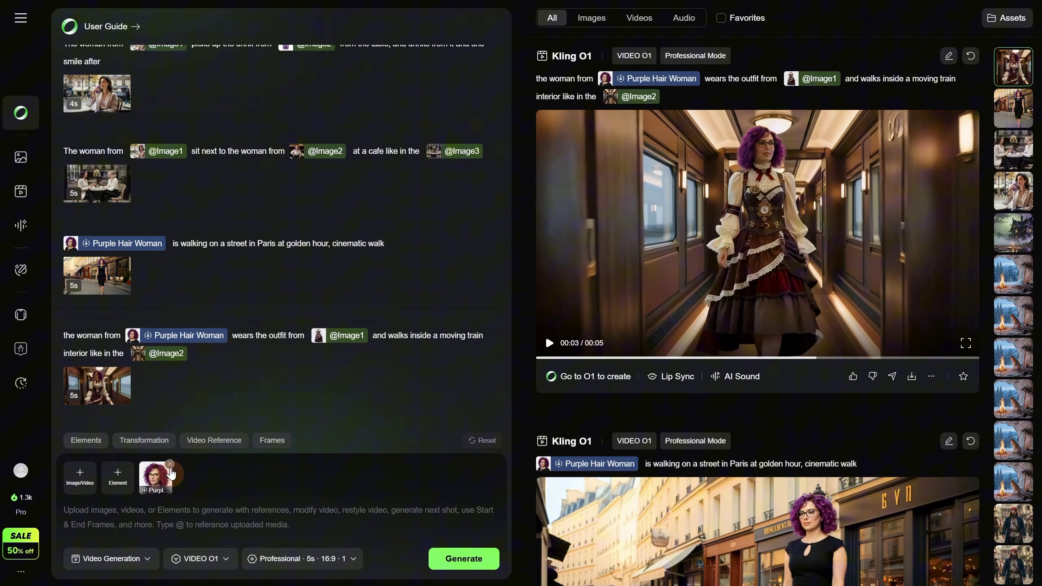
click(169, 465)
click(79, 486)
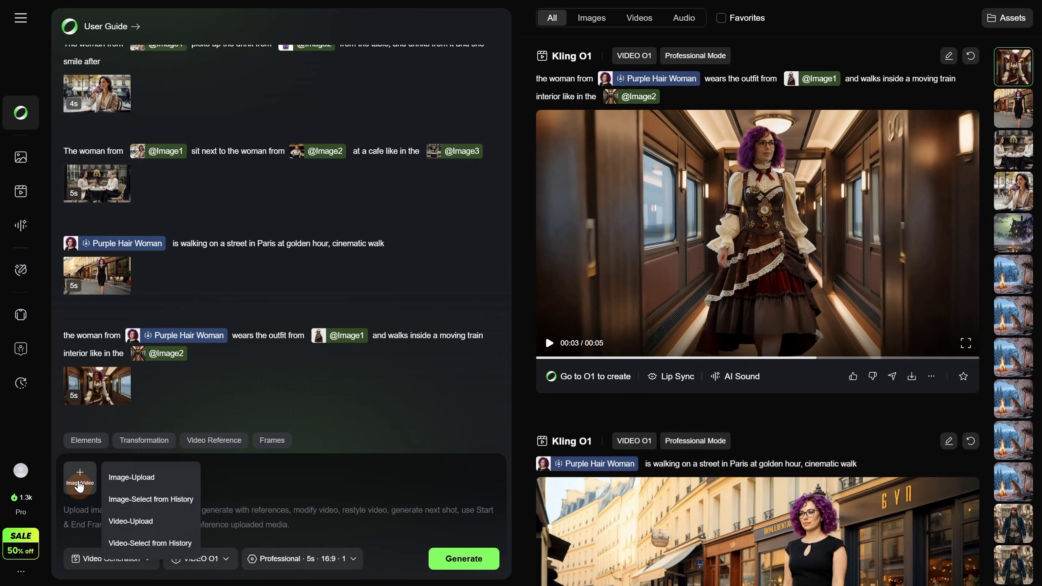
click(122, 472)
double_click(121, 132)
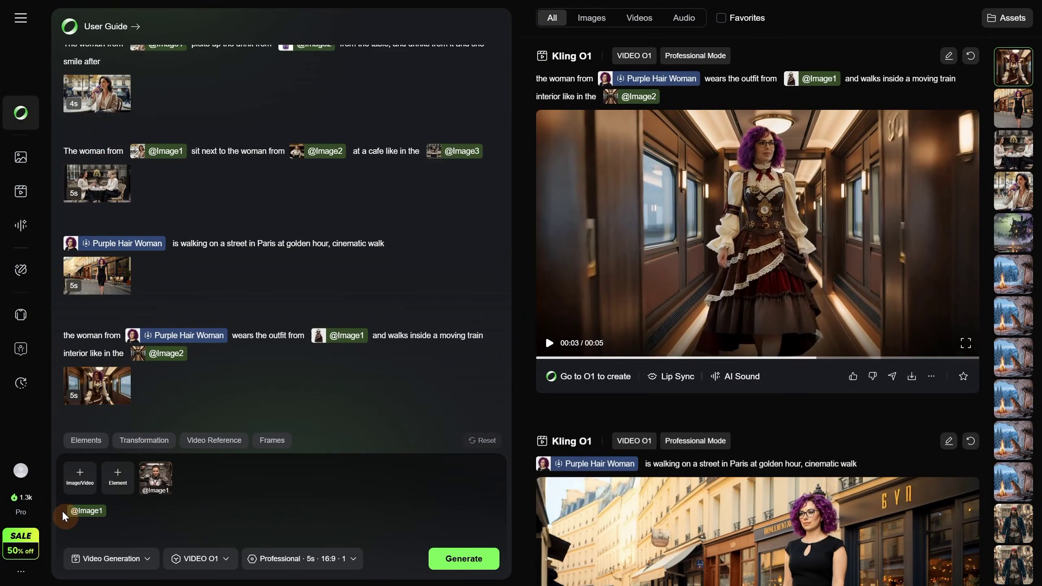
text(animate the woman in @Image1 )
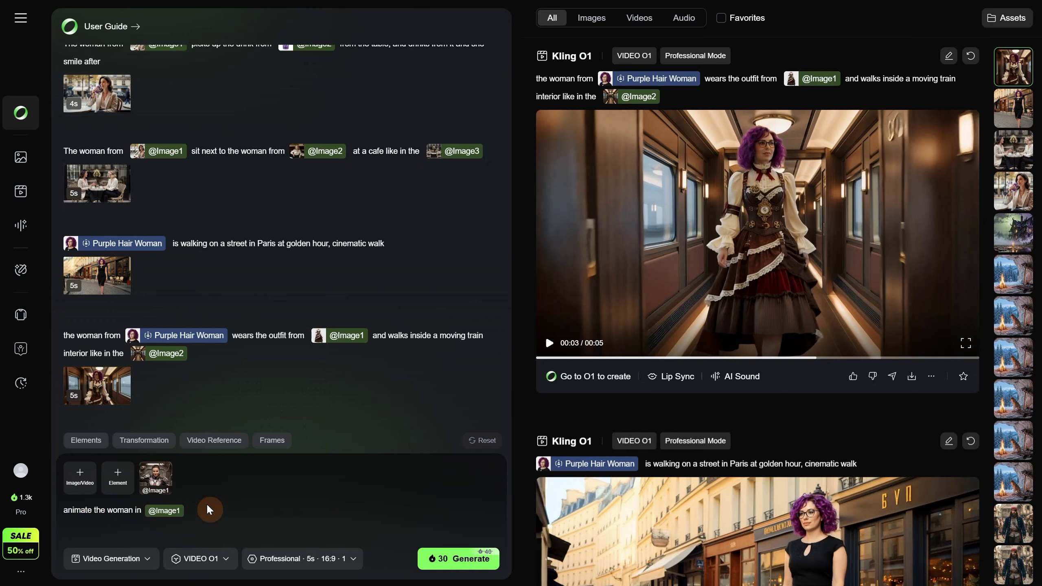
text(with the same motion as the woman in the)
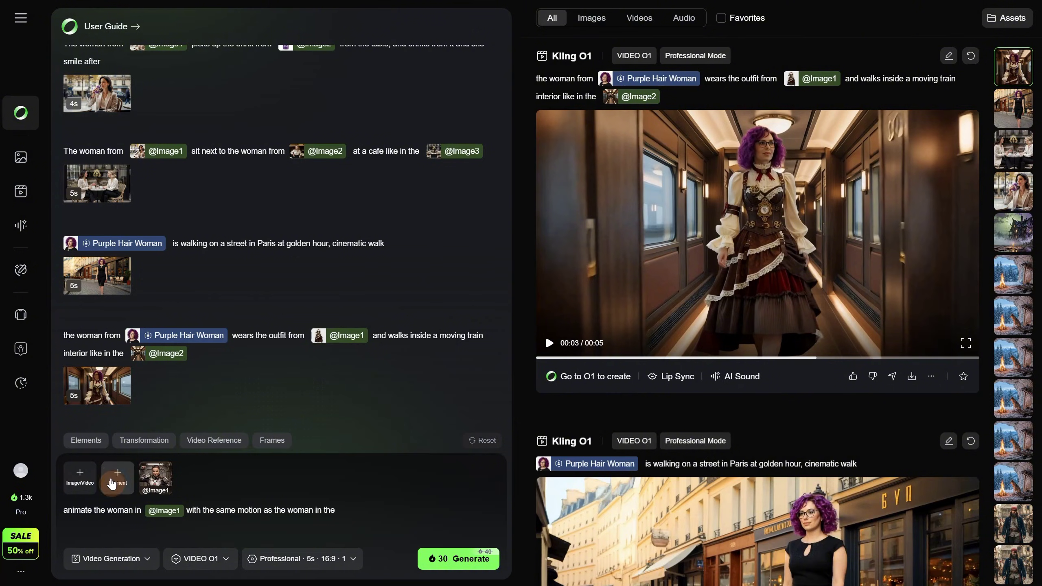
click(112, 484)
click(151, 521)
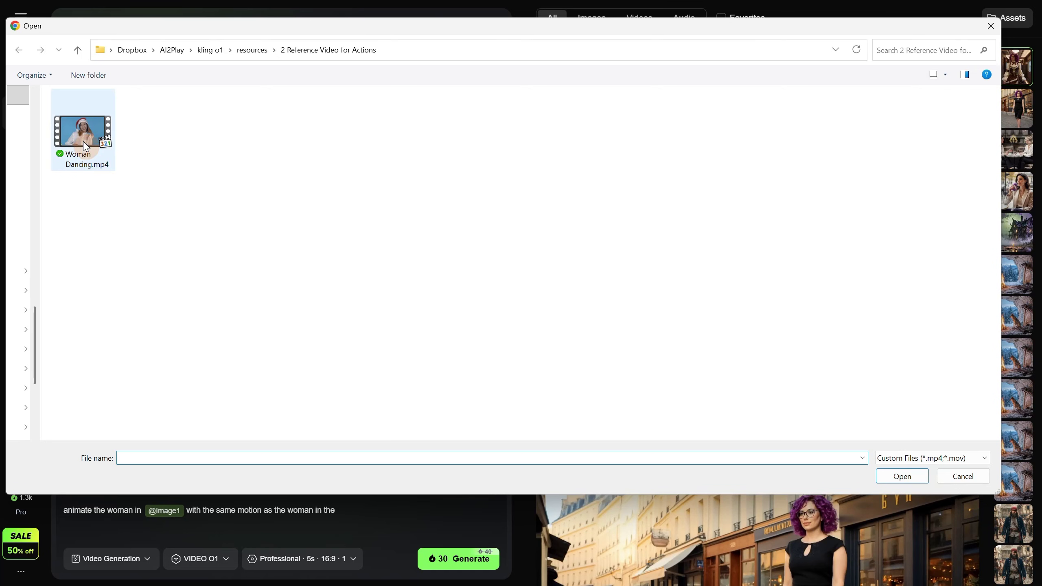
double_click(85, 145)
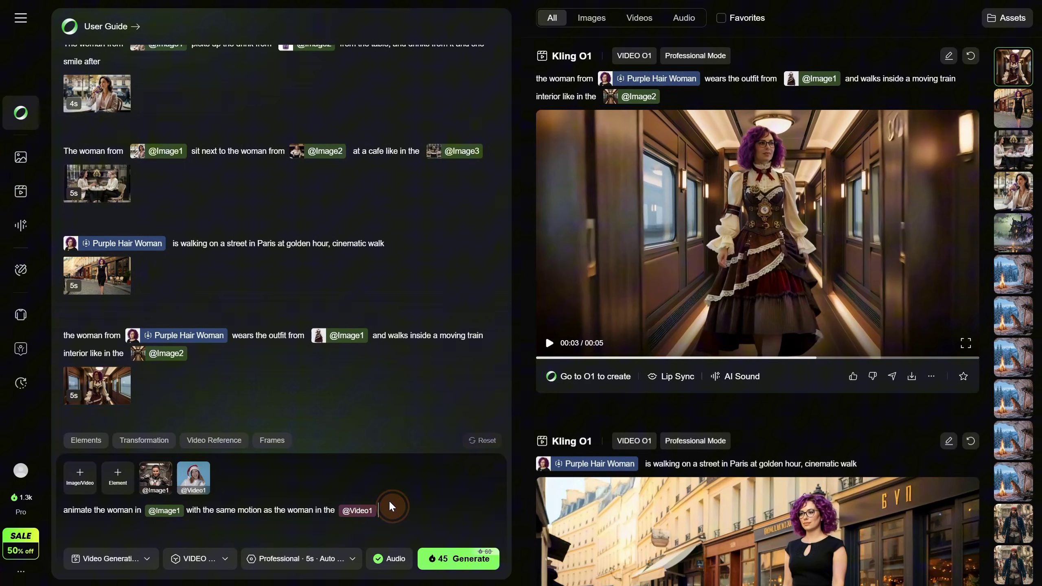
click(461, 558)
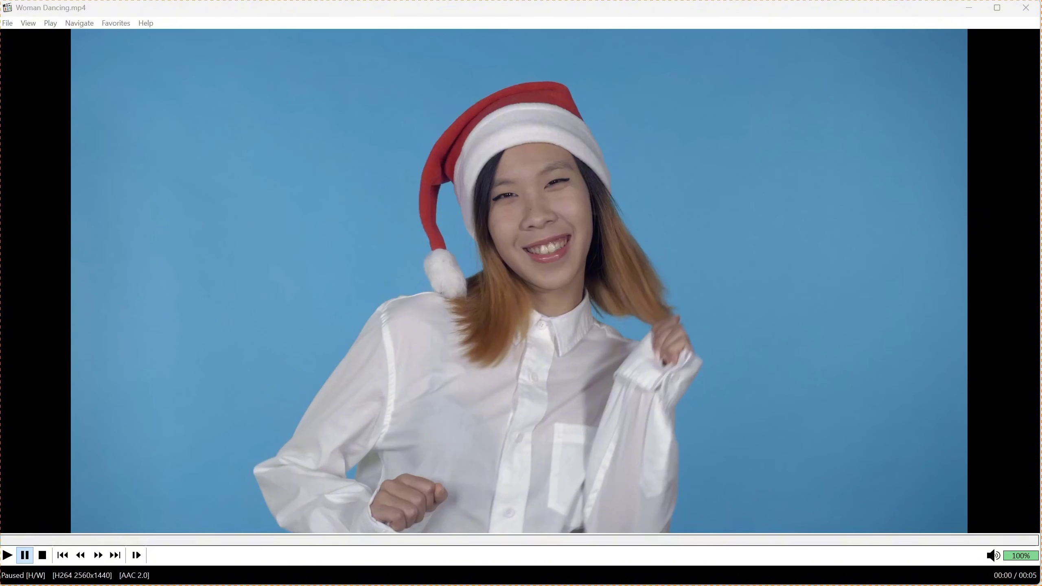
Play the Woman Dancing.mp4 clip in the media player.
click(7, 555)
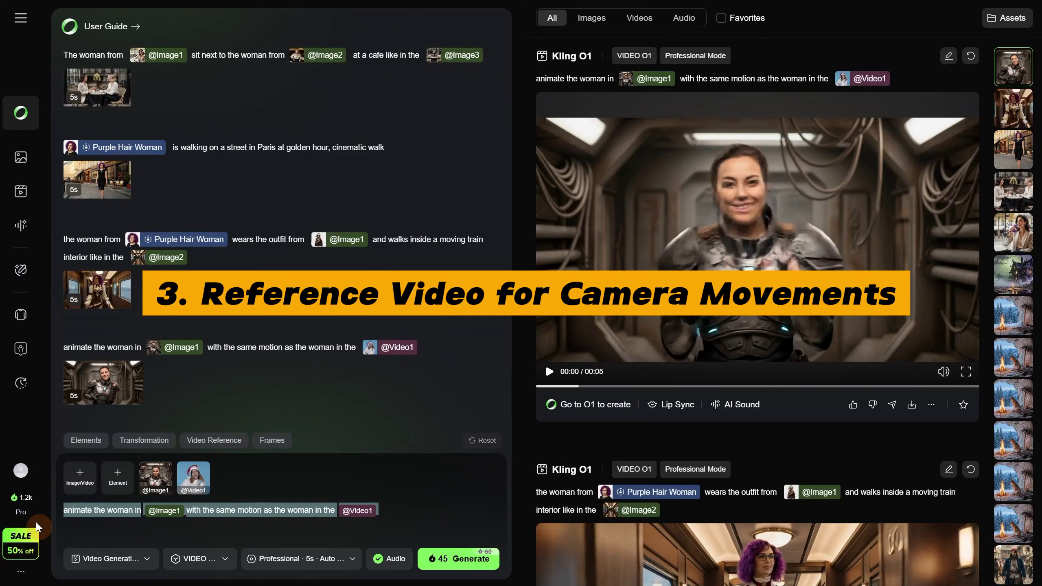
key(BackSpace)
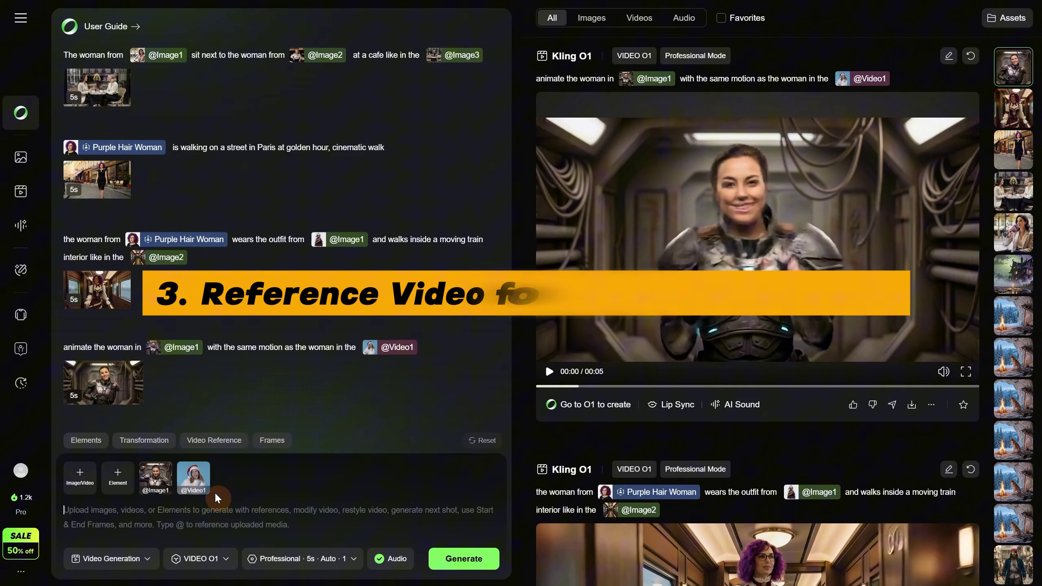
click(208, 464)
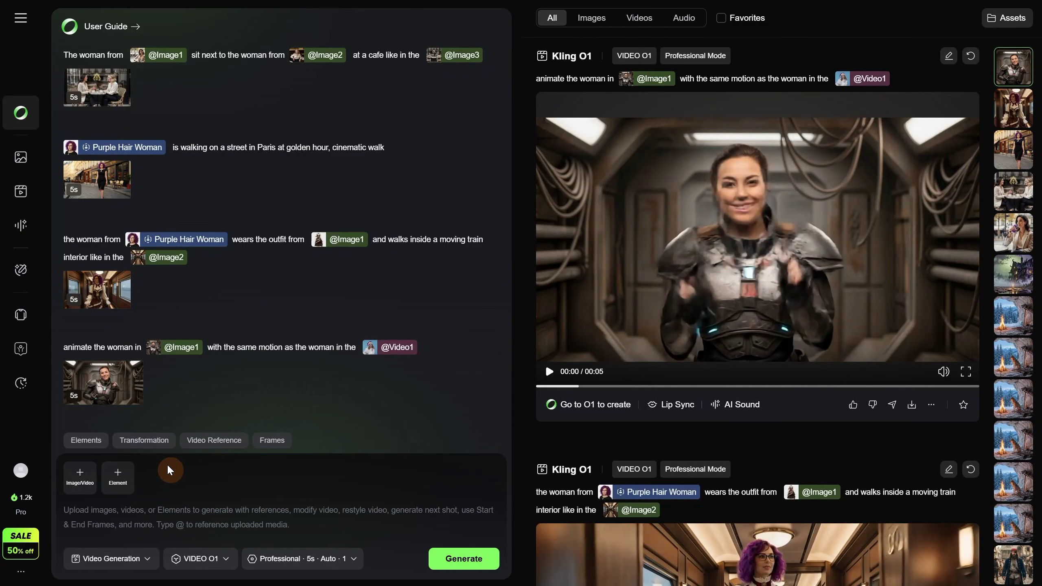
text(us)
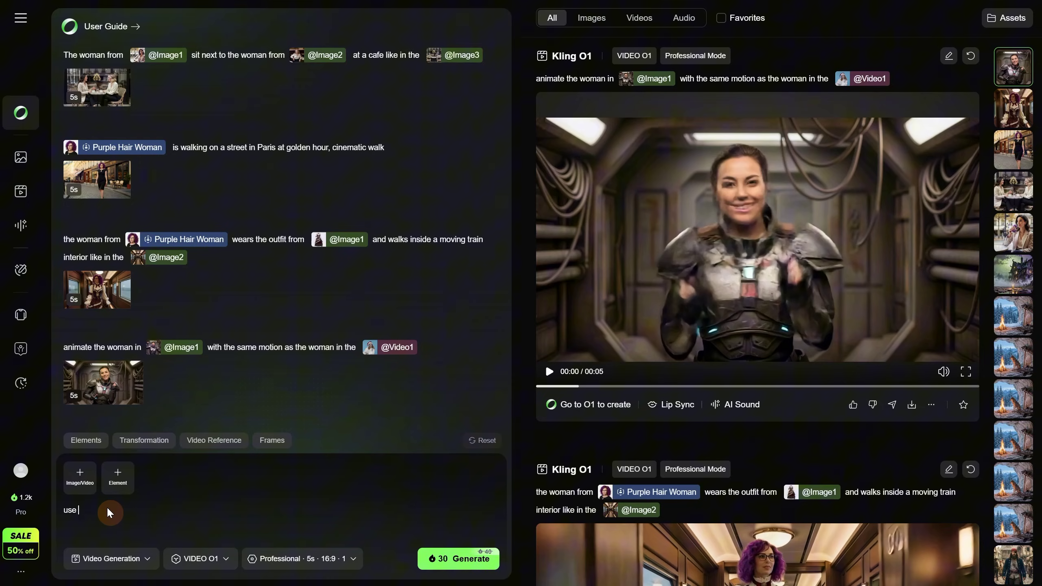
text(e)
mouse_move(80, 477)
click(133, 479)
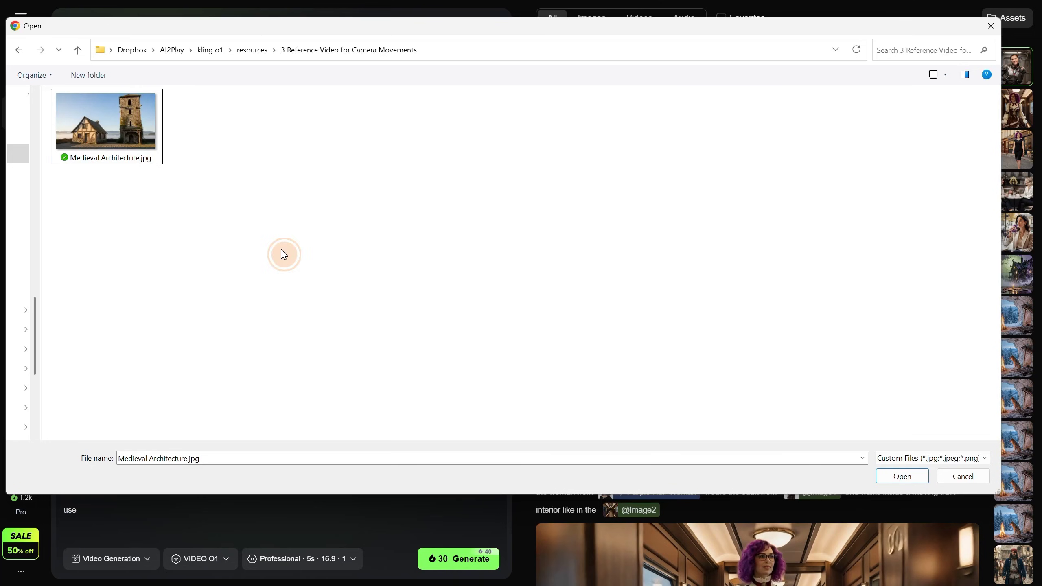
double_click(121, 143)
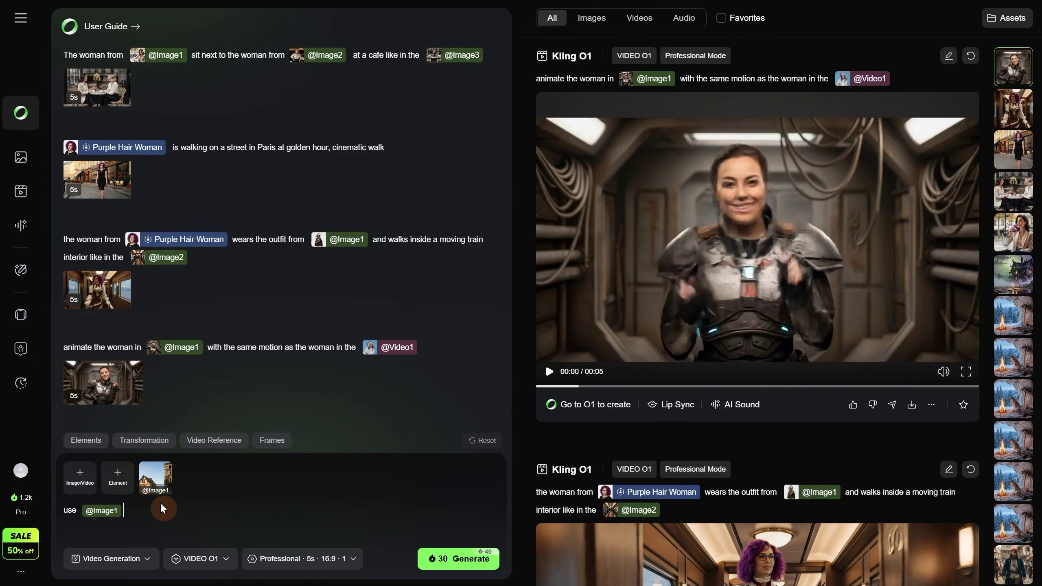
text(as the first frame and apply the camera movement from)
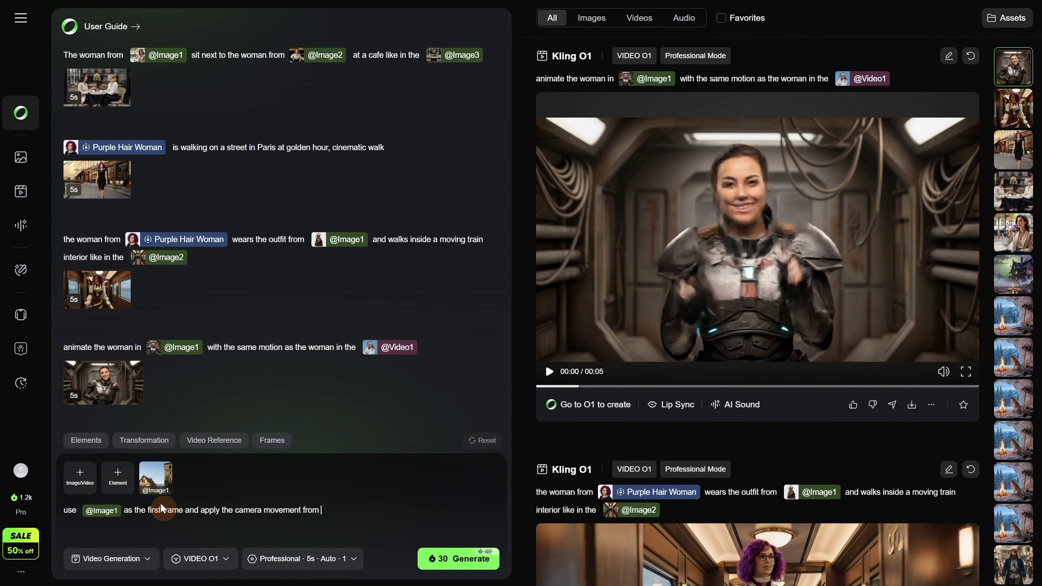
mouse_move(80, 477)
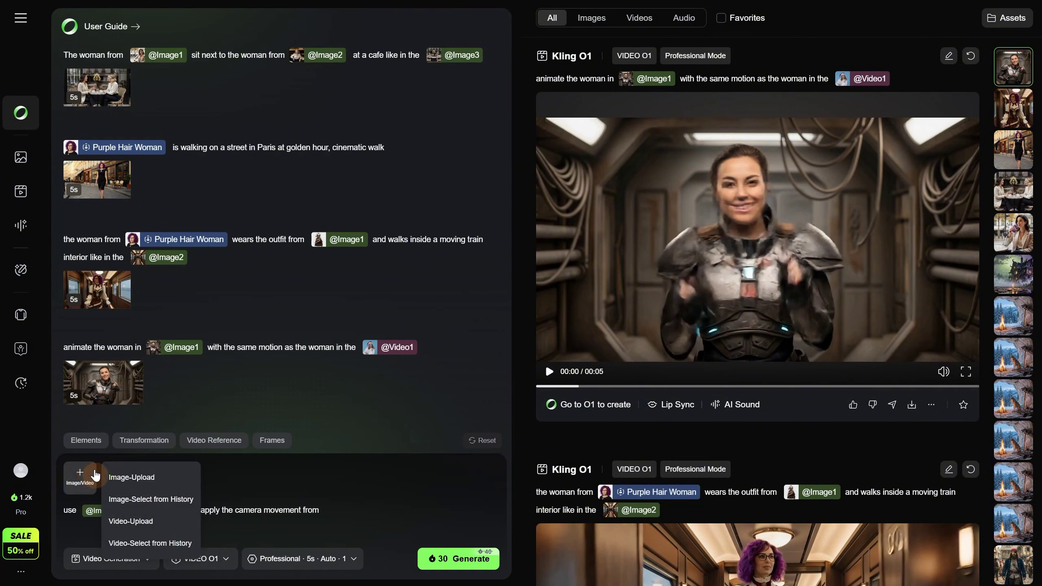
click(128, 522)
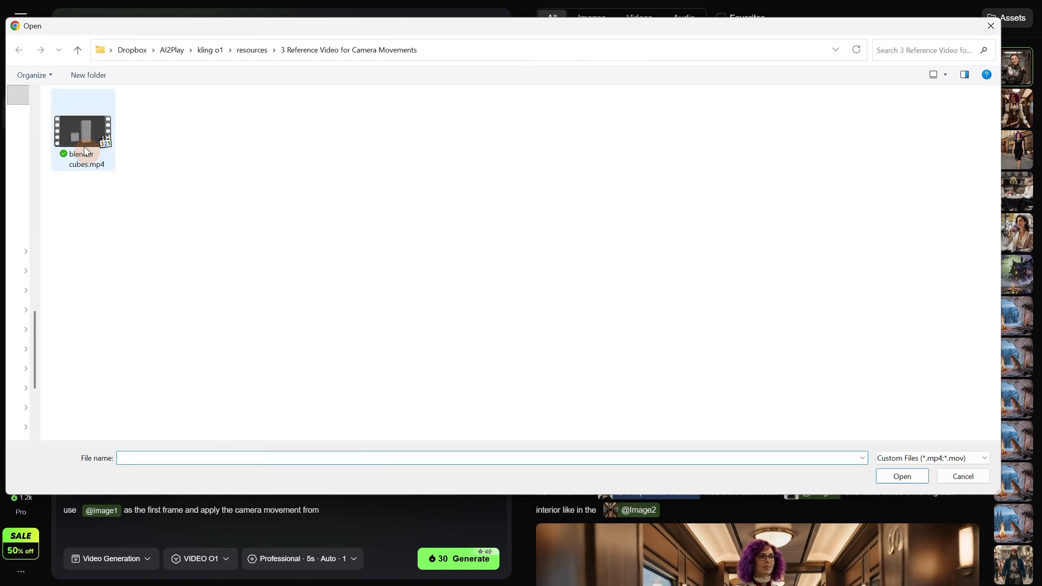
double_click(85, 146)
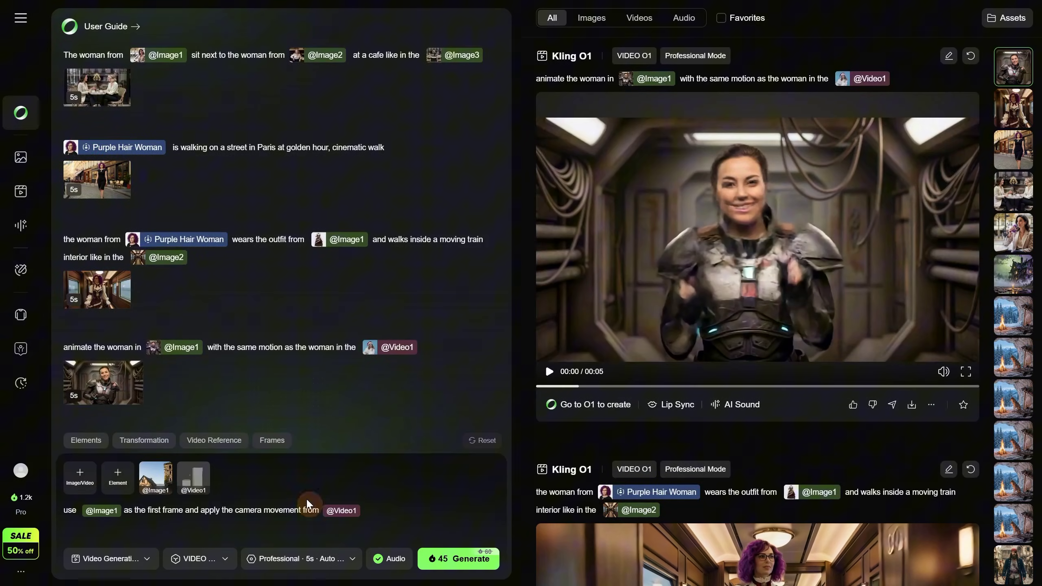
text(to @)
click(421, 561)
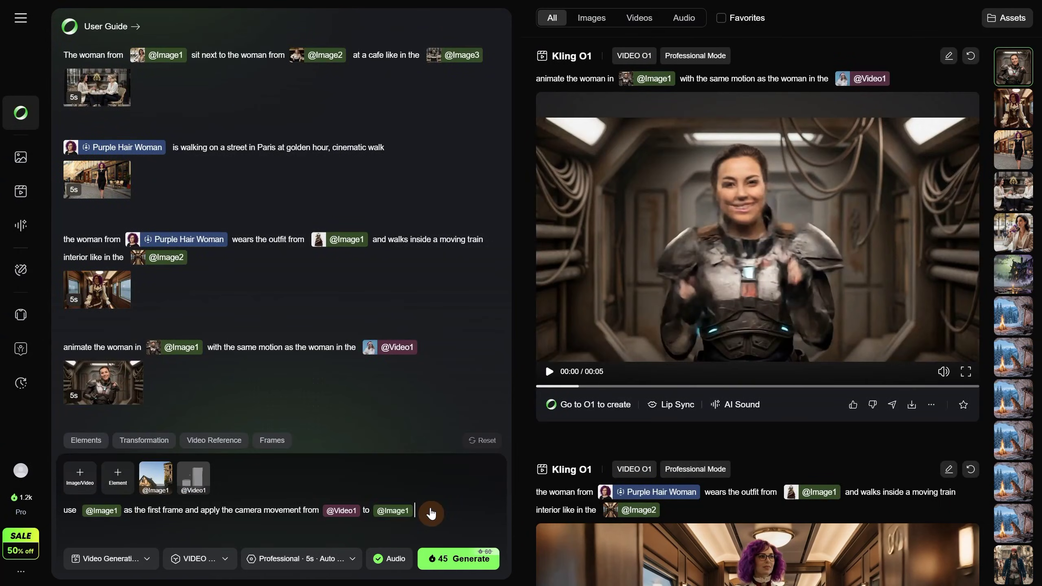
click(443, 559)
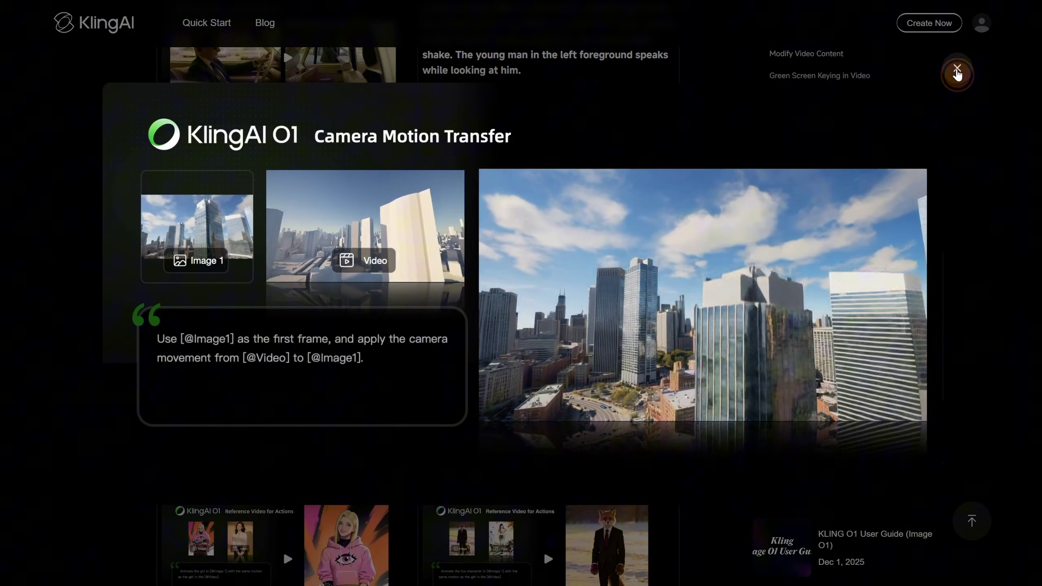
View another Camera Motion Transfer example in the Kling O1 guide.
click(957, 68)
click(310, 203)
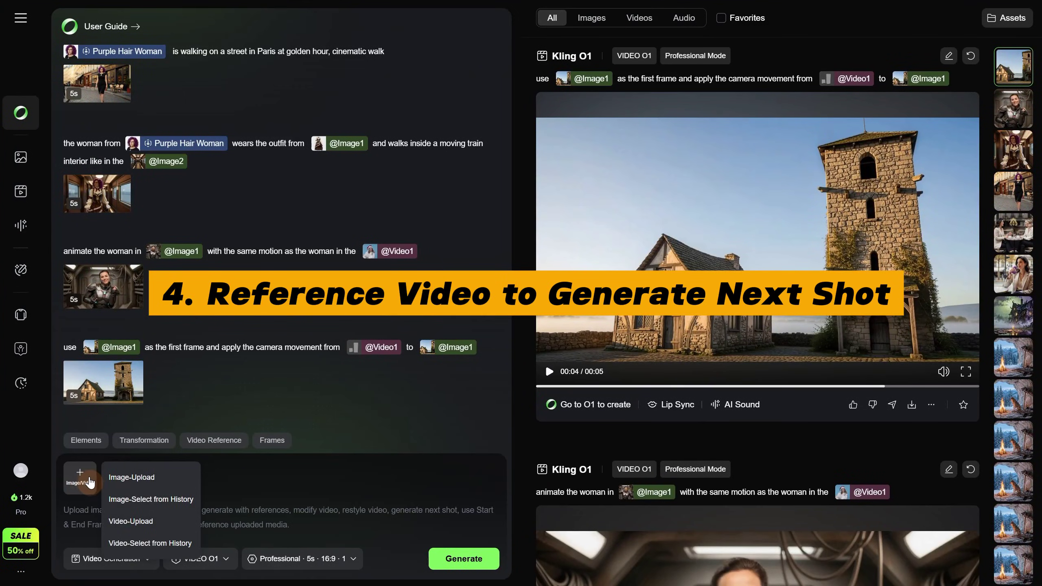
click(168, 521)
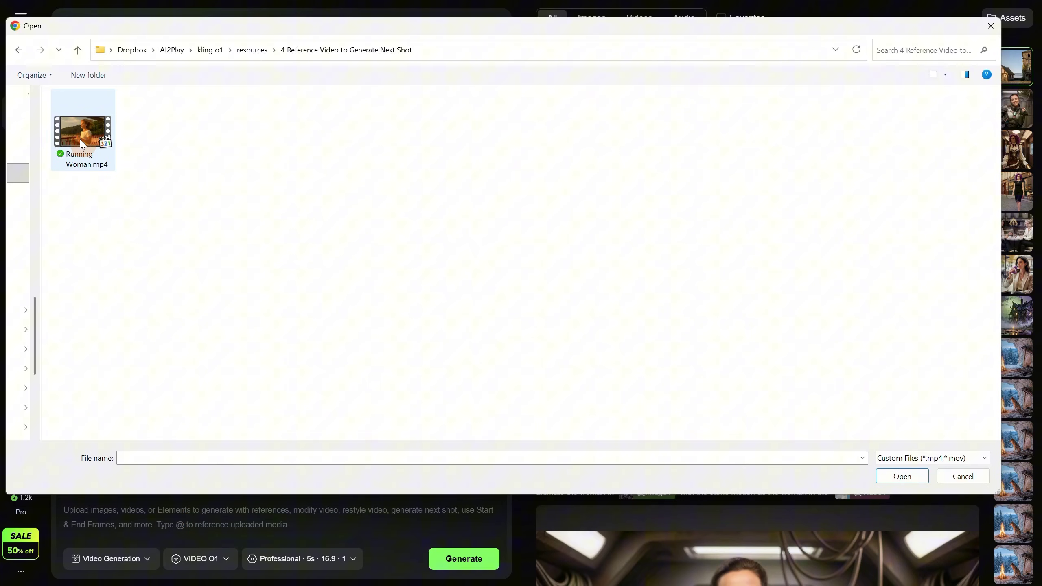
double_click(82, 140)
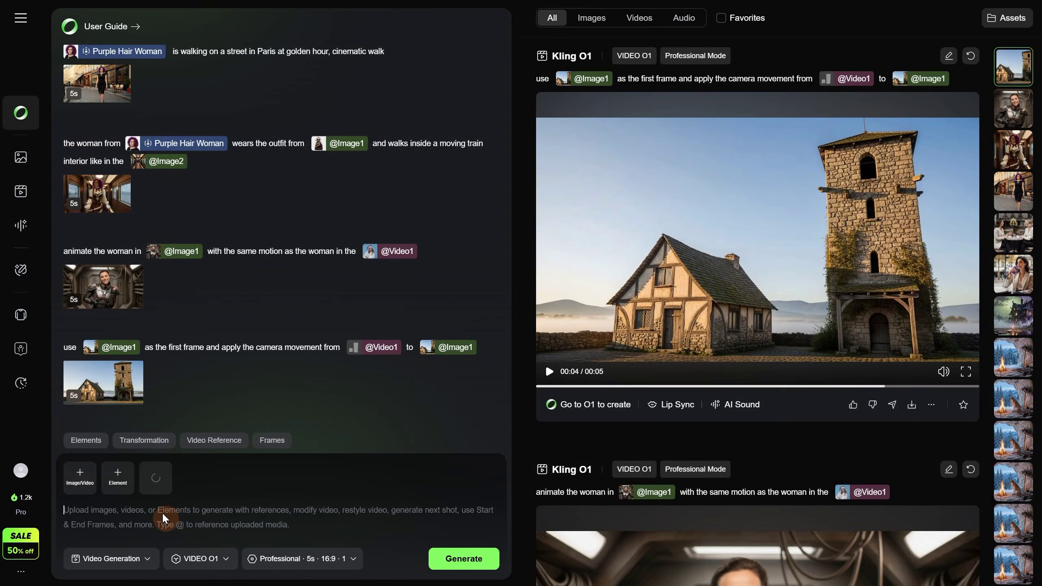
text(based on )
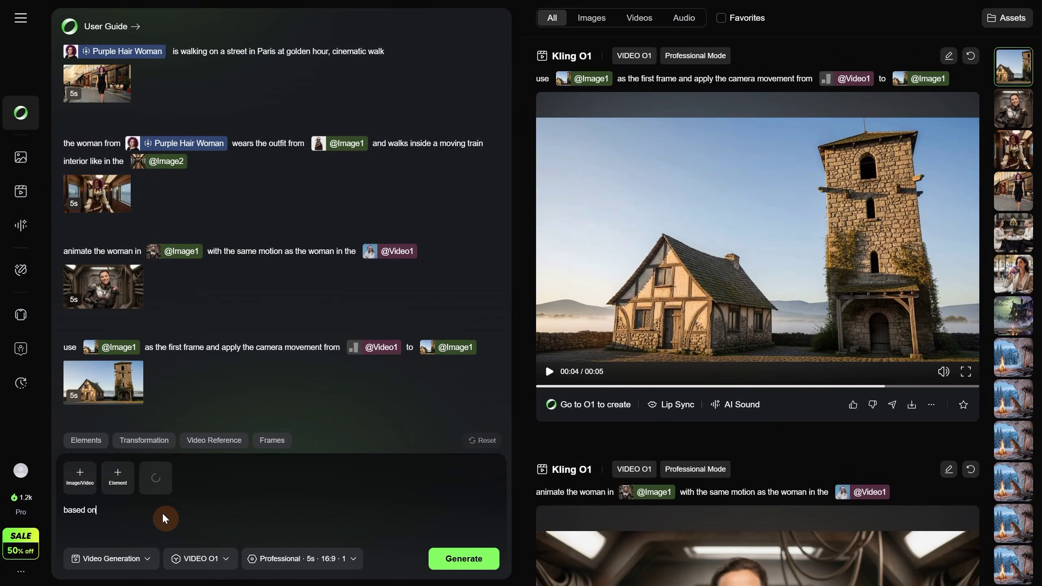
text(@Video1)
click(98, 503)
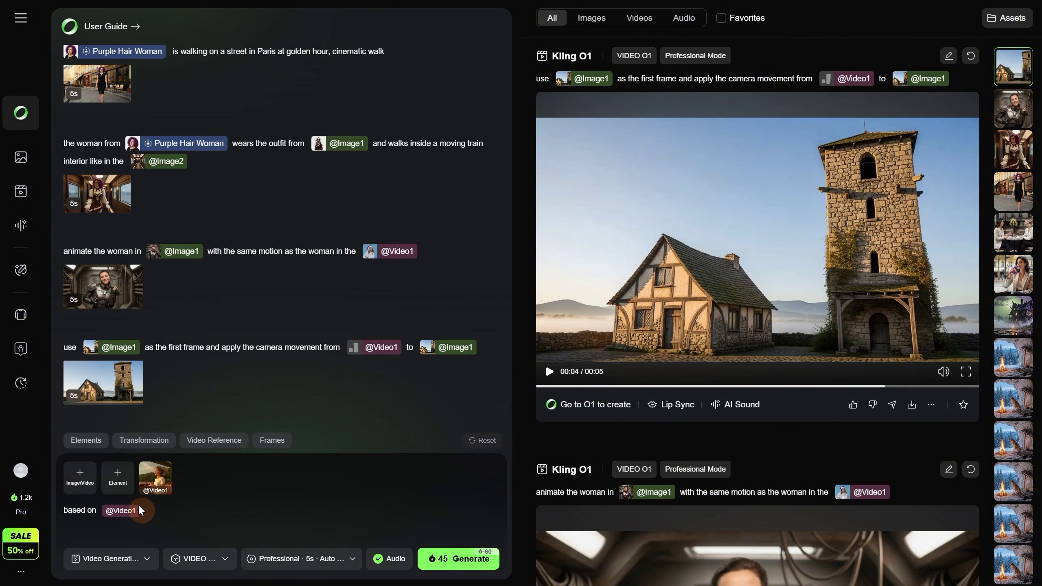
Prompt the next shot of a front-view running woman chased by a bear, fix 'runing', and generate.
text(generate the next shot: front view camera showing a)
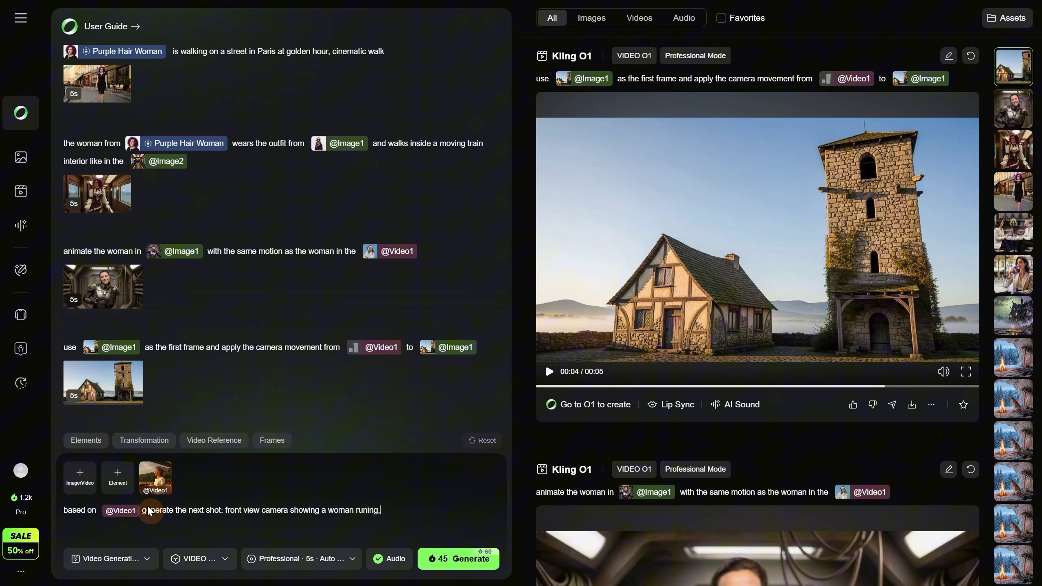
text( woman running, and behind her is a bear chasing her)
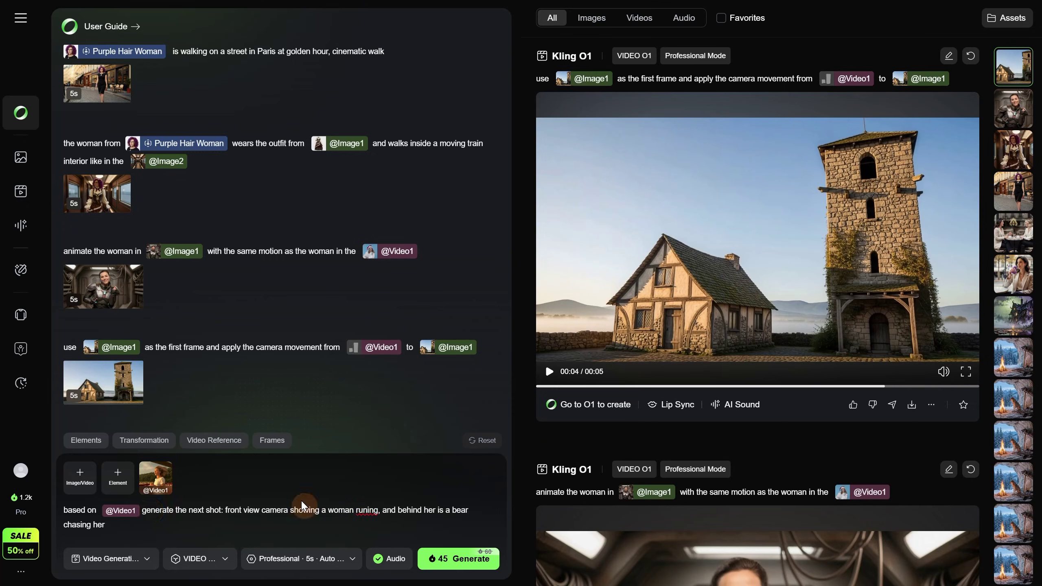
right_click(365, 510)
click(394, 210)
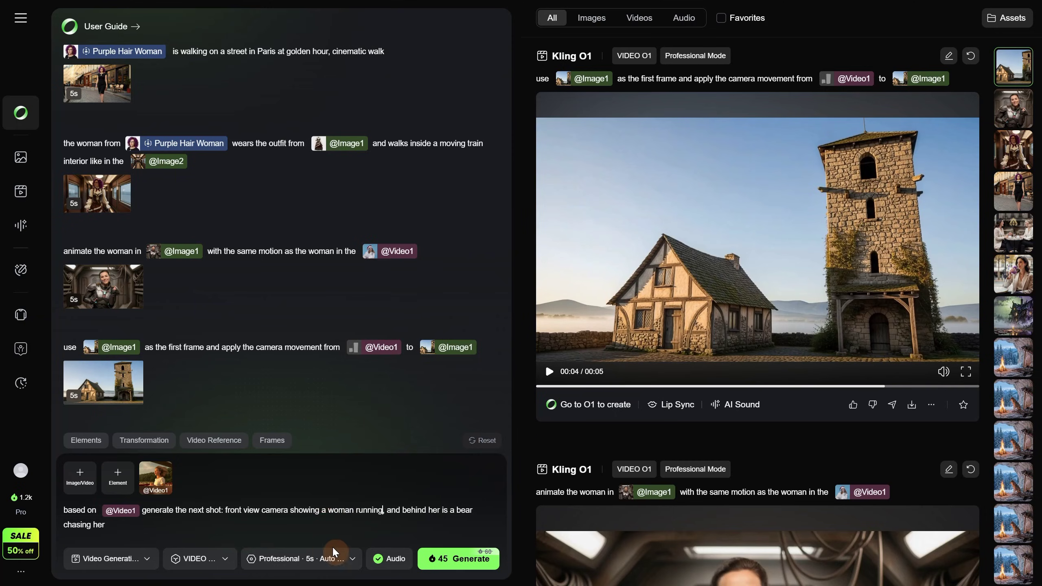
click(449, 560)
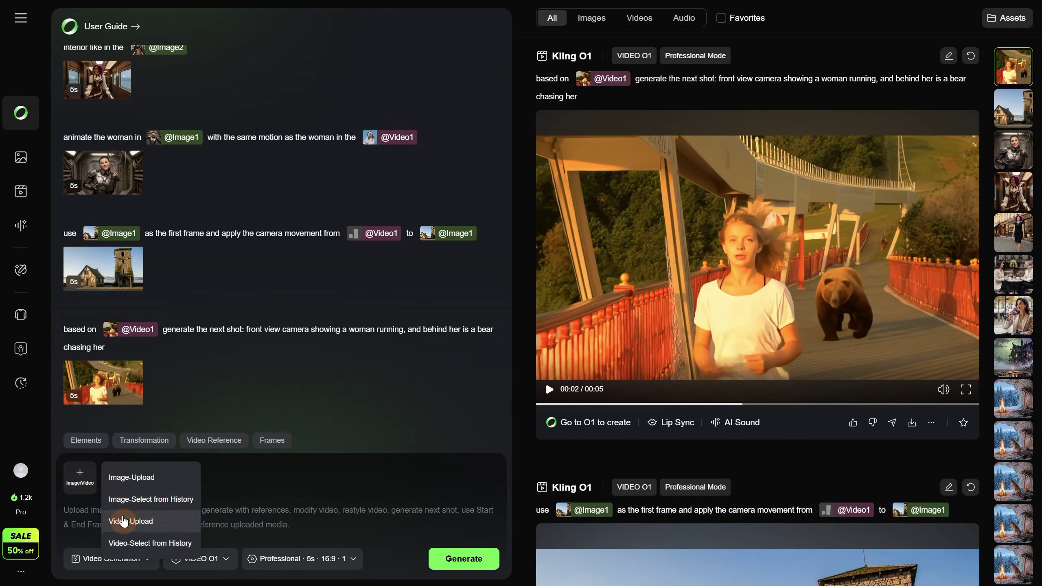
click(124, 521)
double_click(82, 132)
click(72, 507)
text(Change the statue from)
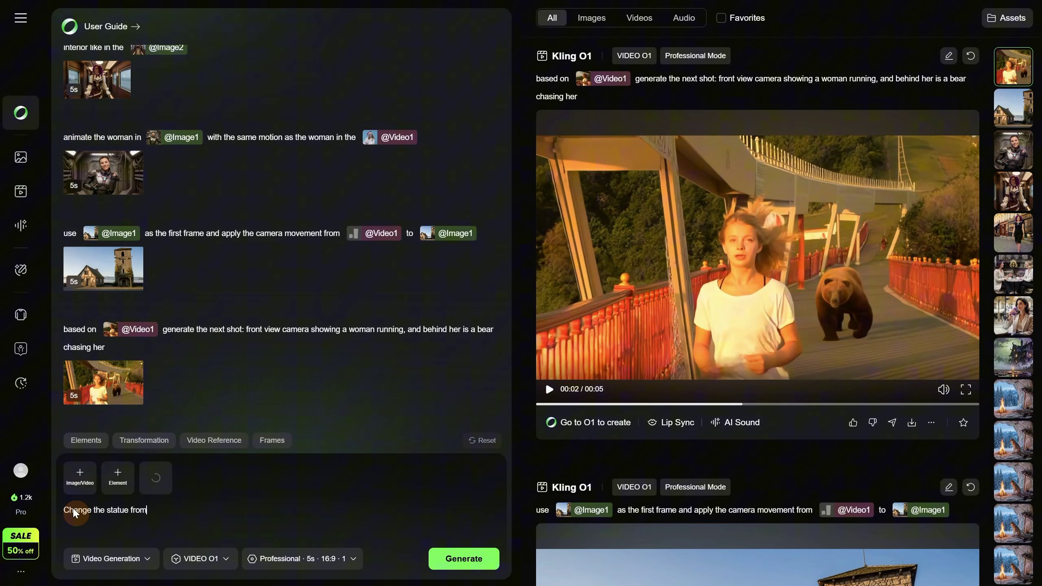
text( @Video1 to the statue from)
click(68, 488)
double_click(82, 127)
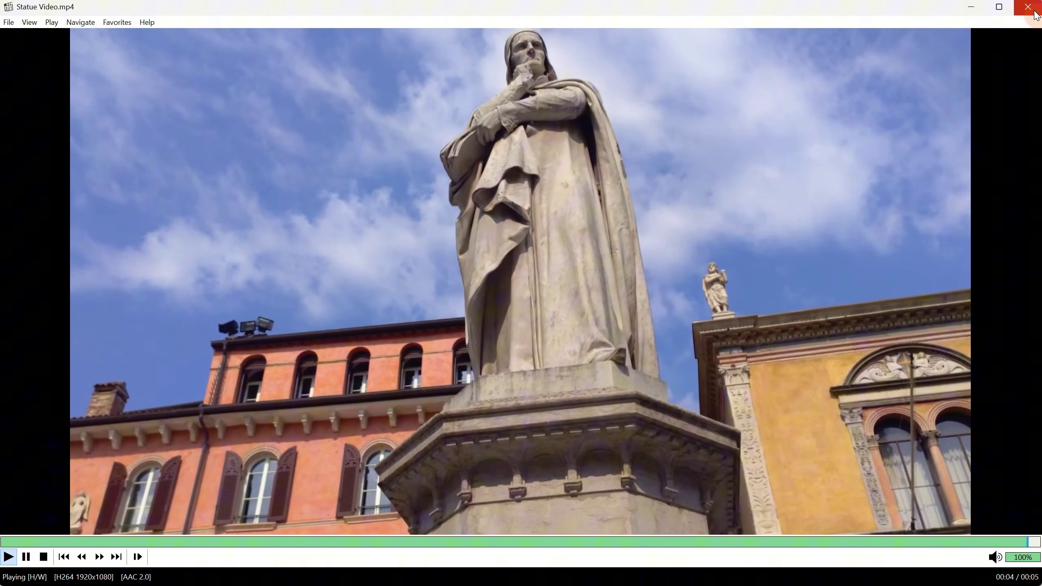
Close the media player showing Statue Video.mp4.
click(1028, 7)
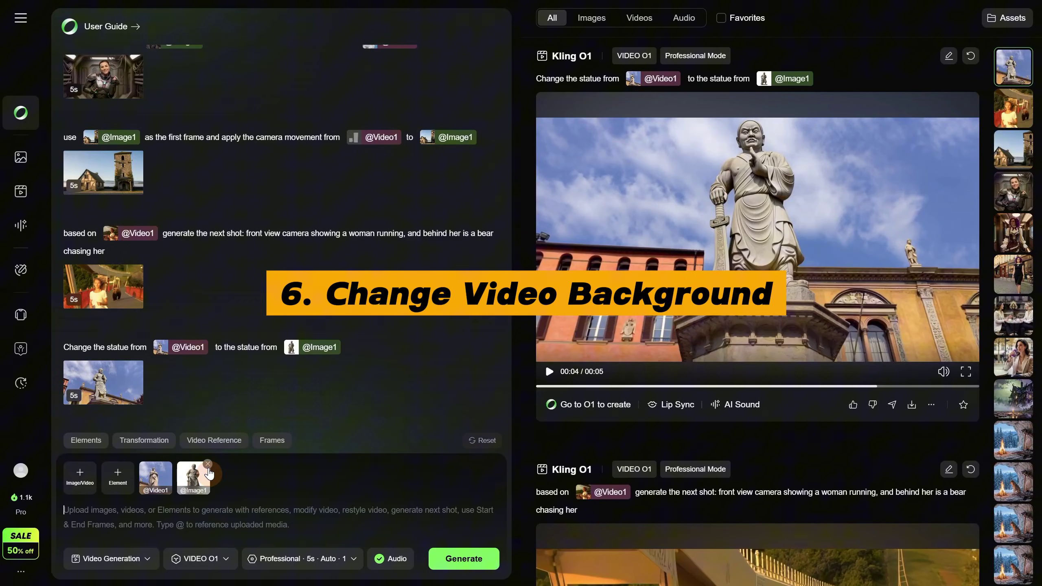
click(79, 480)
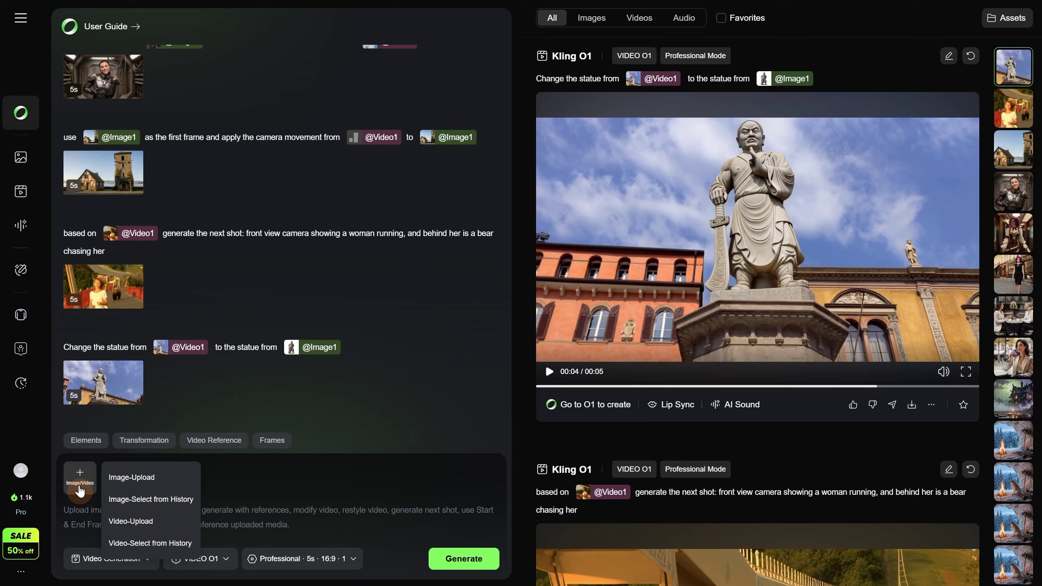
click(132, 521)
double_click(84, 132)
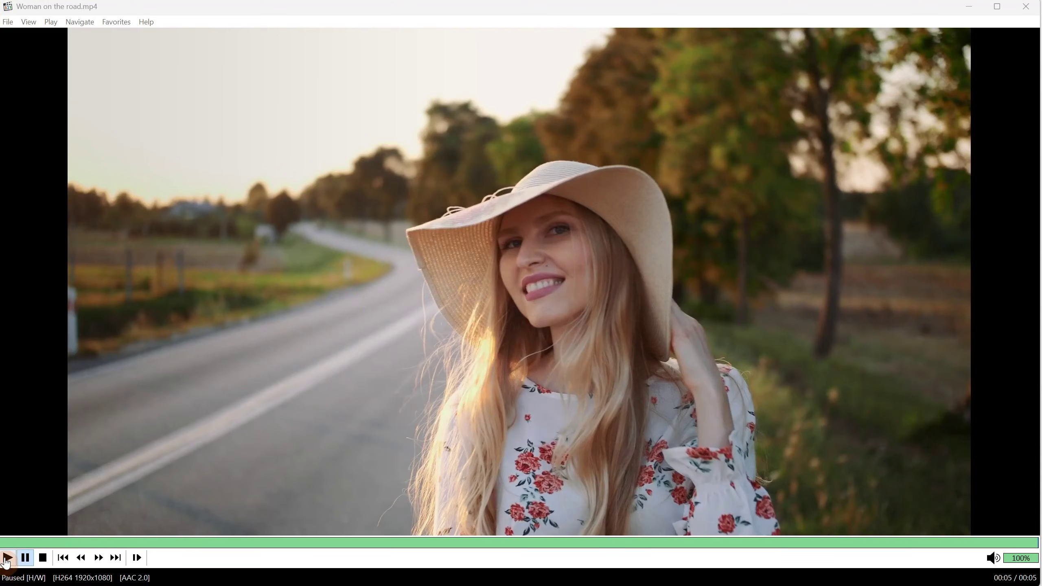
click(7, 560)
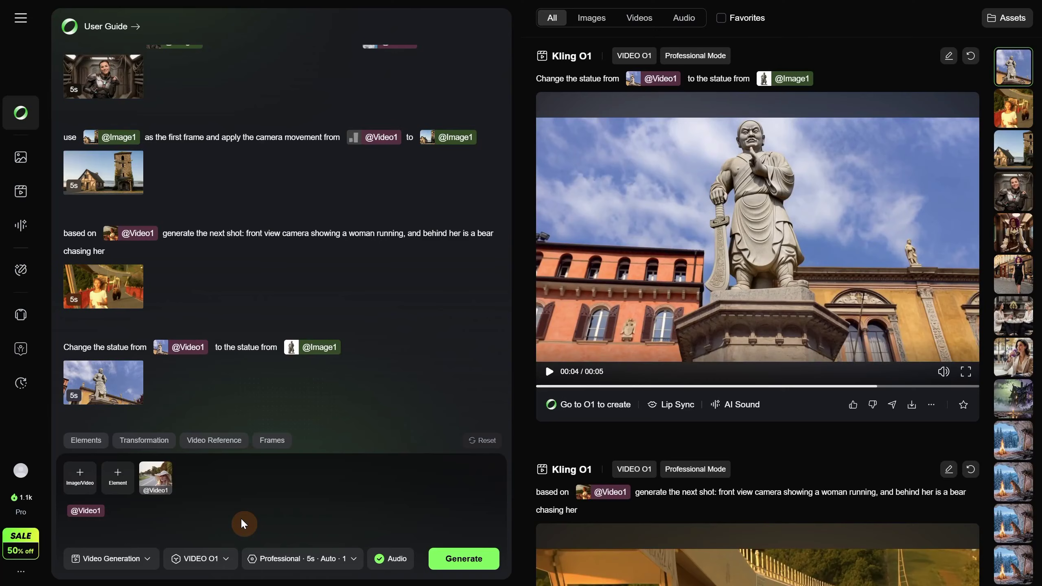
text(change the)
text( background in the)
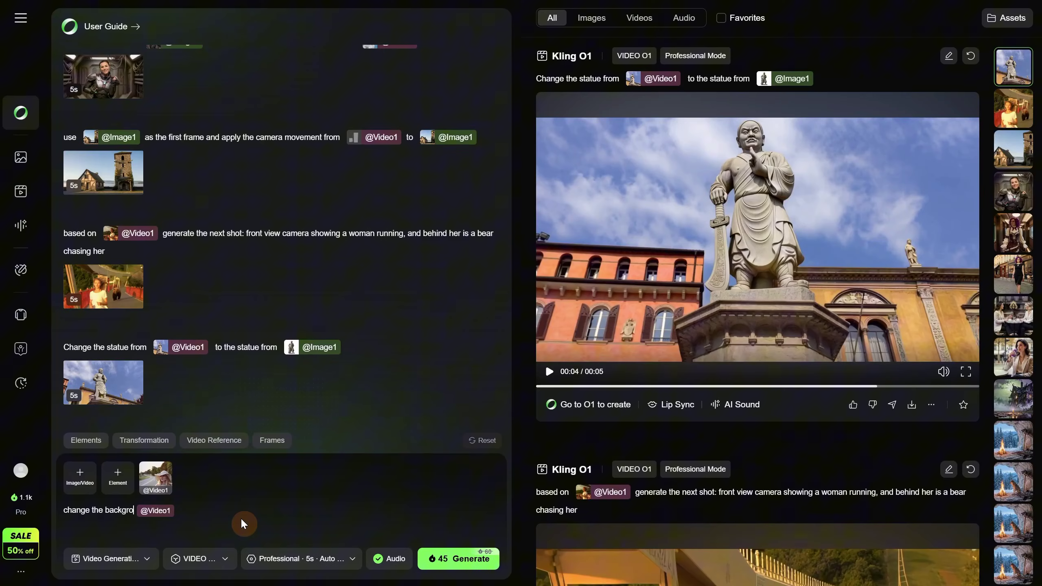
text( @Video1 with grand canyon at sunset)
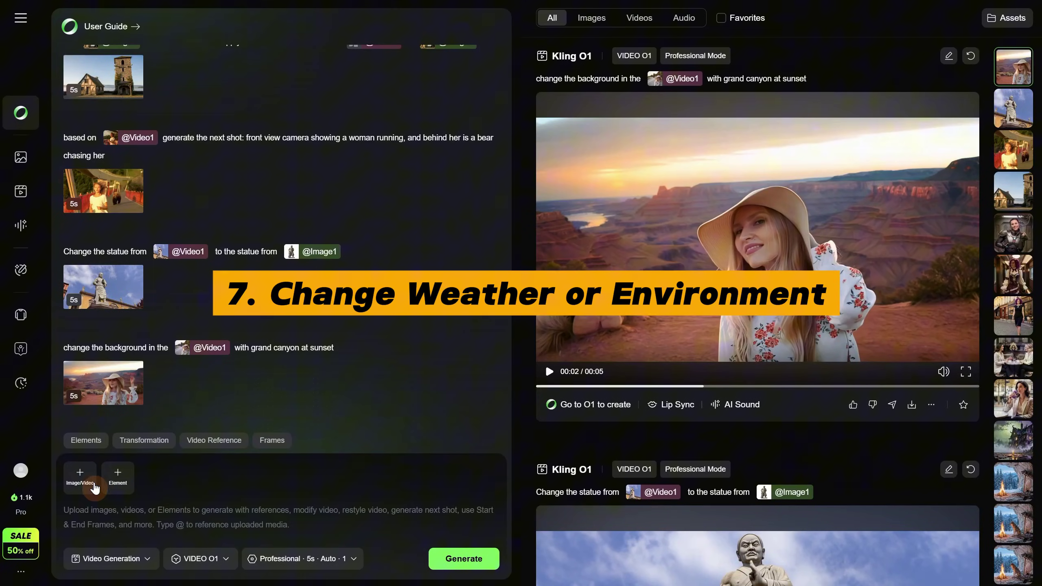
click(75, 491)
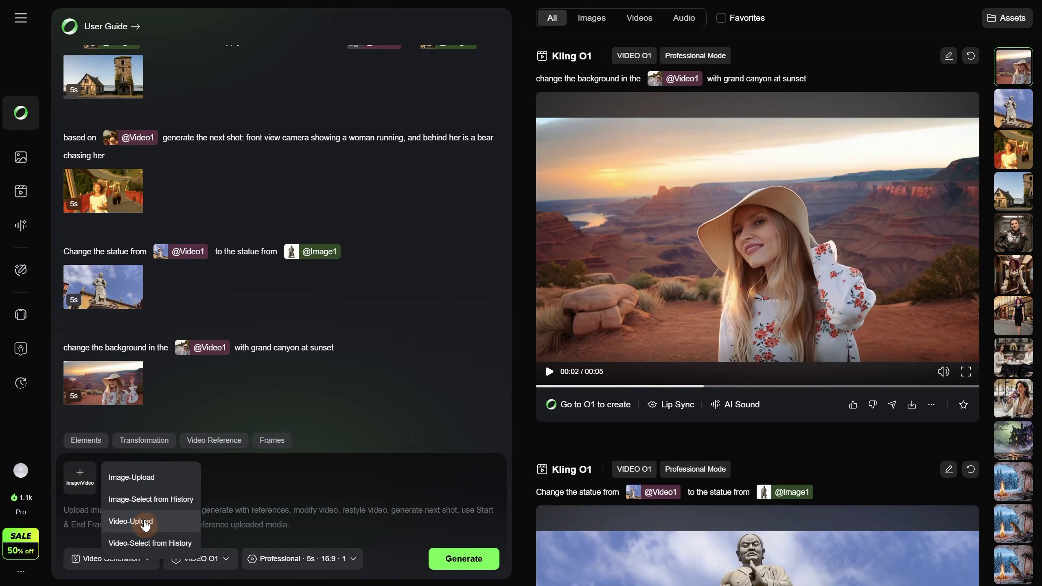
click(131, 521)
double_click(152, 154)
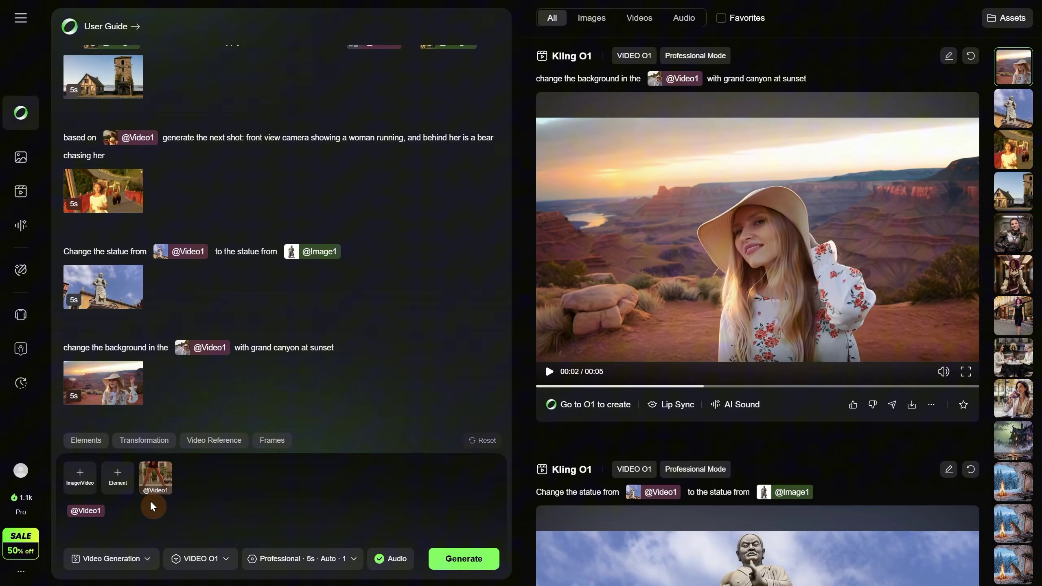
text(change the)
key(End)
text(to show the woman)
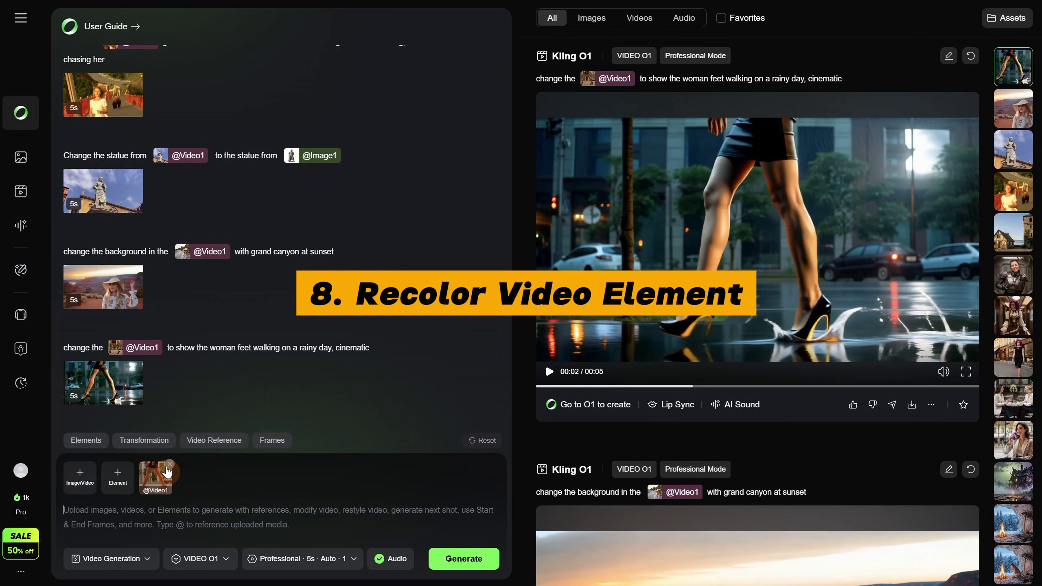
Attach the bunny video and Purple.jpg, prompting to change the green t-shirt to the purple colour.
click(83, 490)
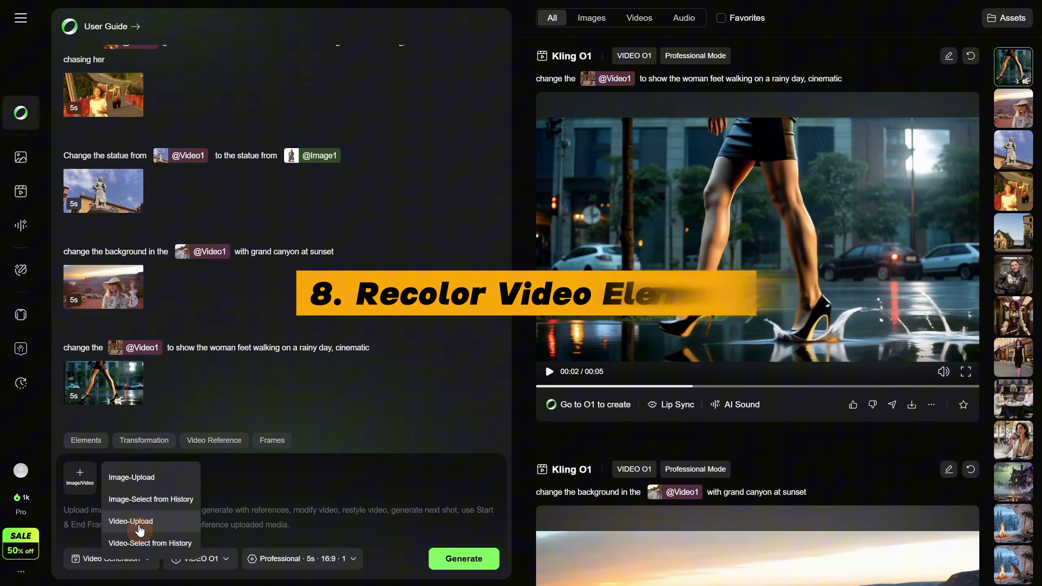
click(123, 523)
double_click(83, 128)
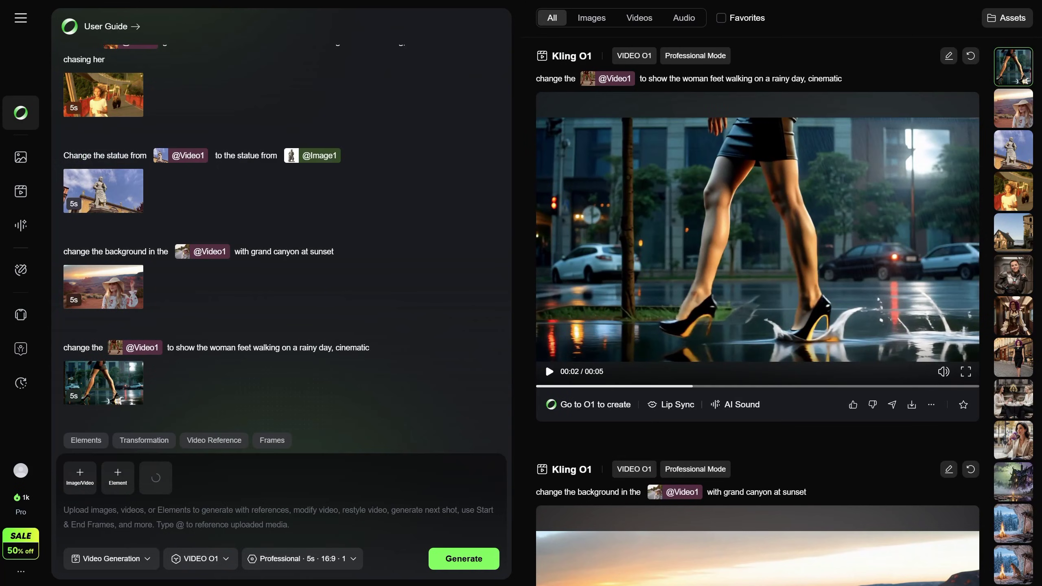
click(113, 510)
text(c)
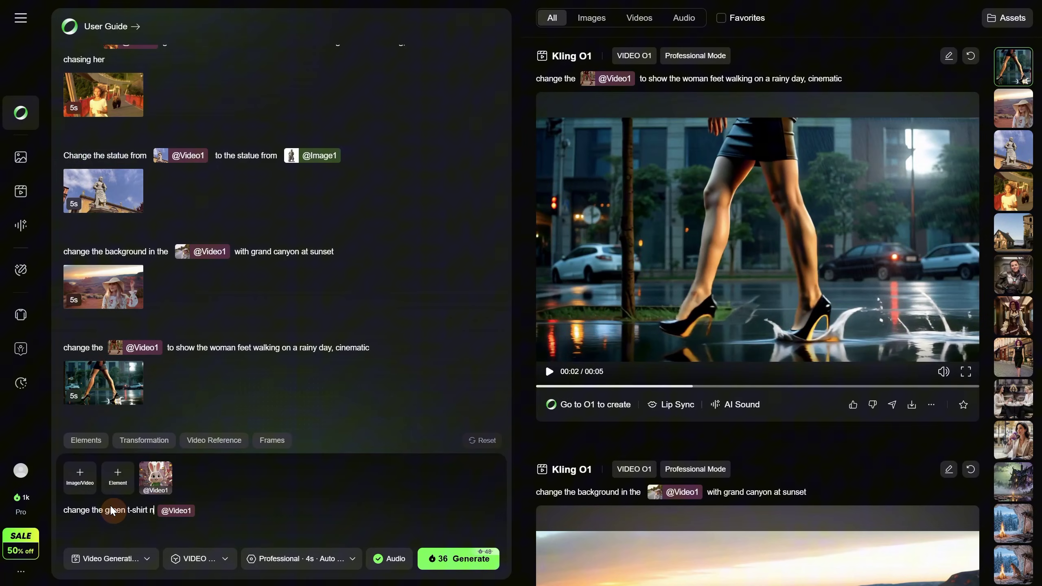
mouse_move(156, 477)
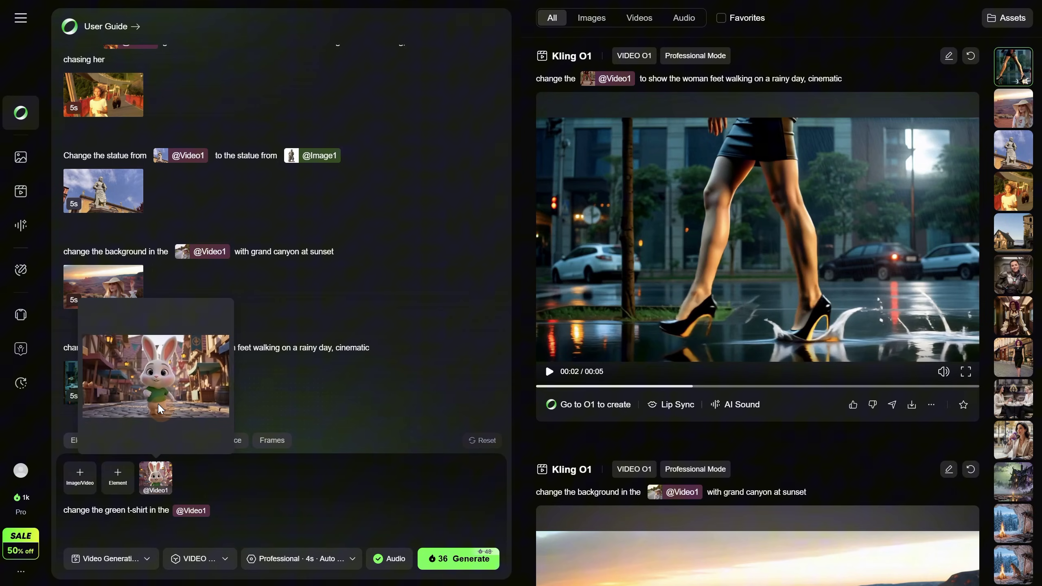
text(to the )
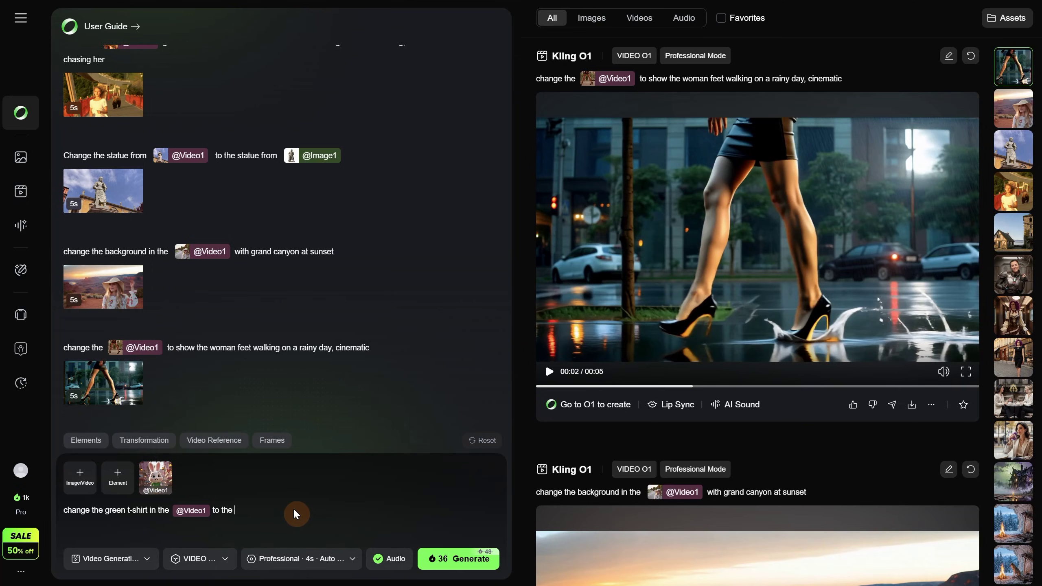
text(purple color from)
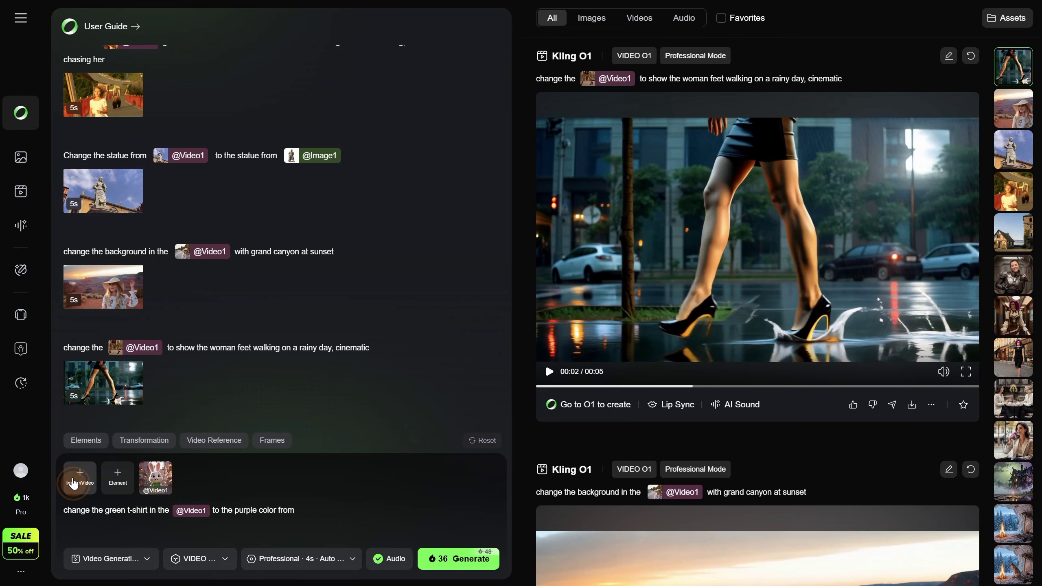
click(73, 483)
click(122, 468)
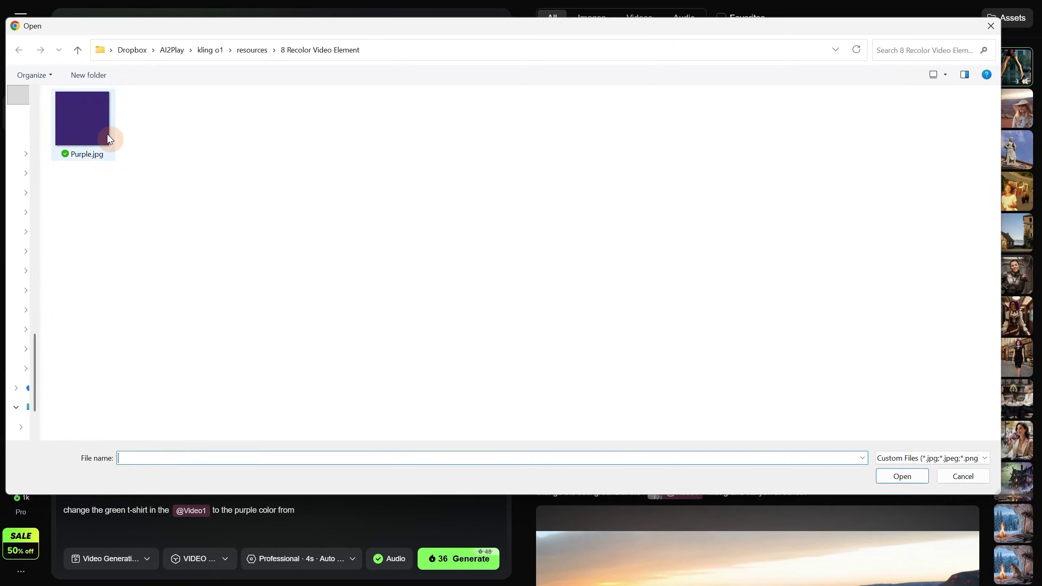
double_click(101, 133)
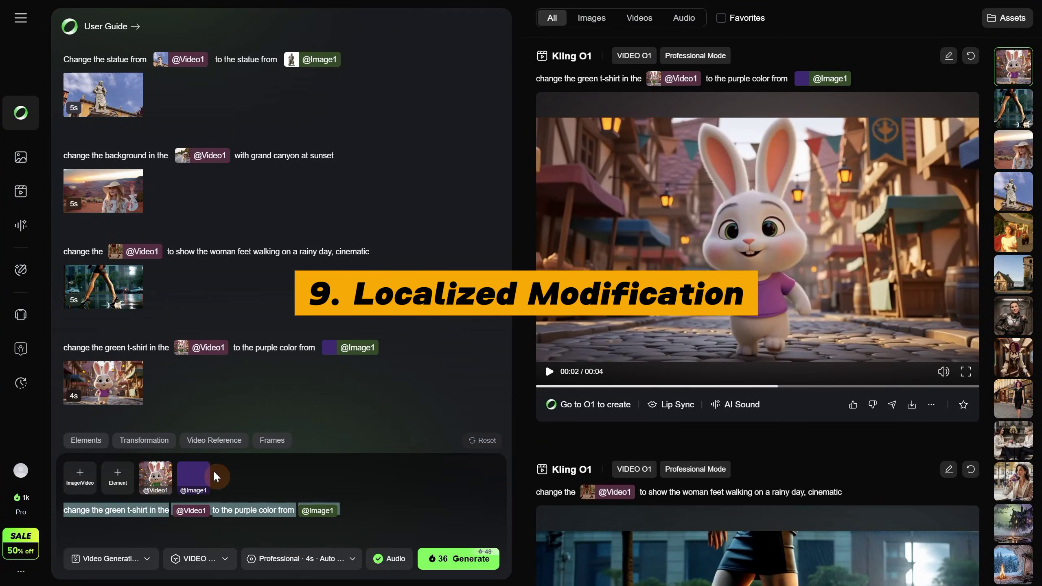
Clear the prompt and remove the bunny video reference to start a new video reference.
key(BackSpace)
click(170, 464)
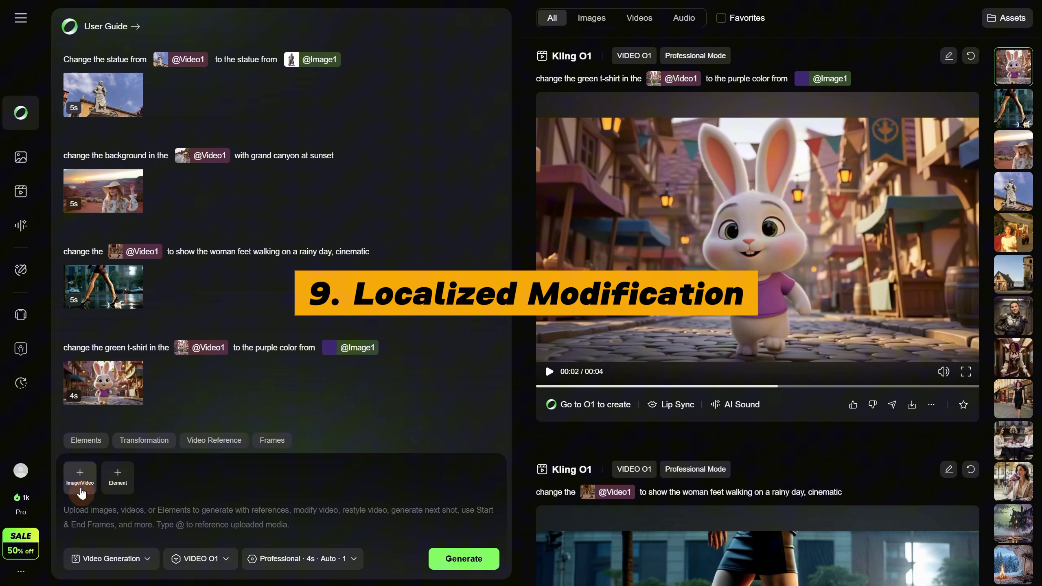
click(80, 476)
Attach the woman-holding-a-pumpkin video and Creature.png as references.
click(143, 523)
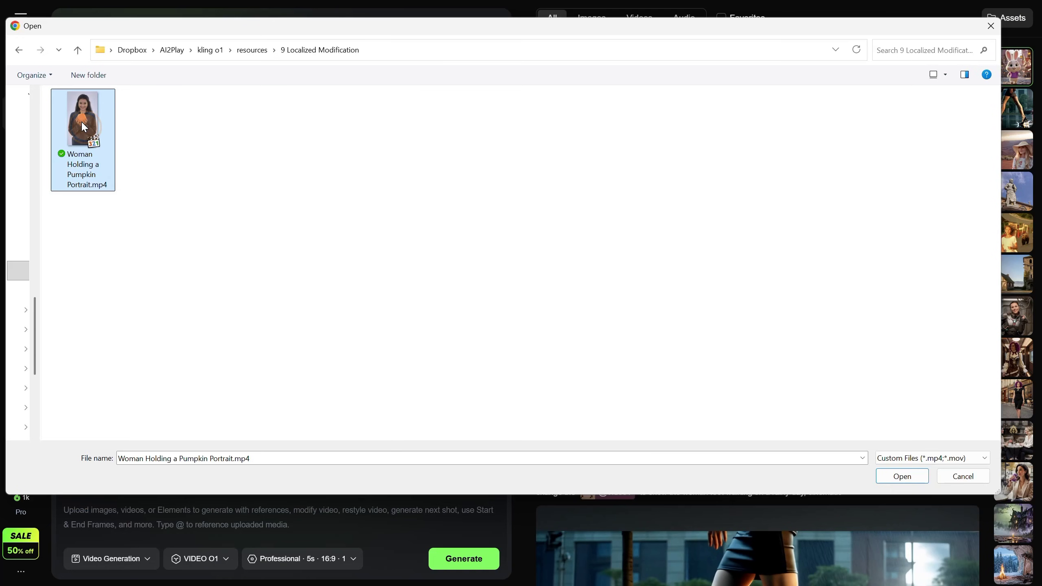
double_click(81, 120)
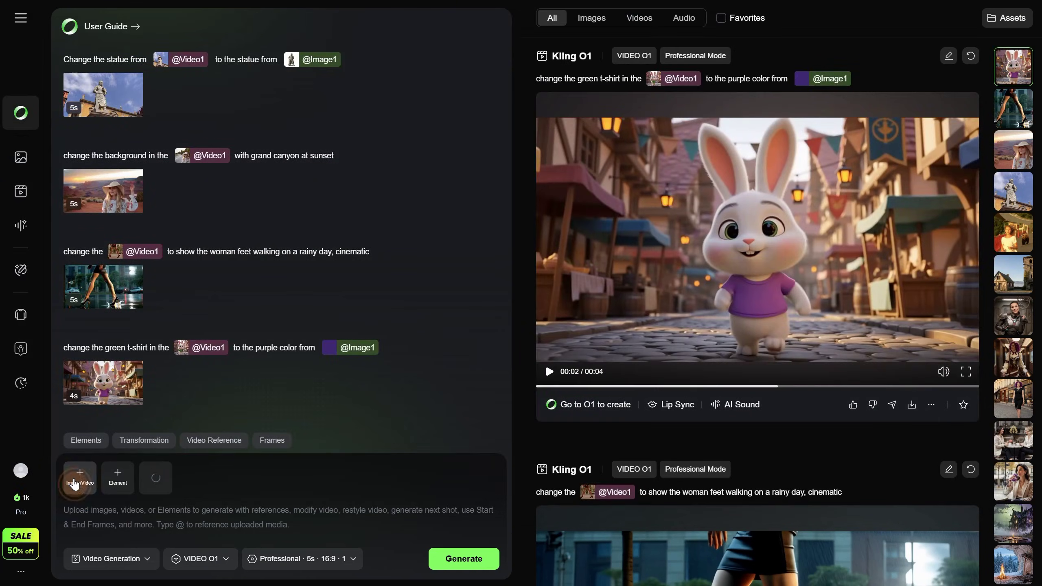
click(74, 483)
click(123, 478)
double_click(83, 116)
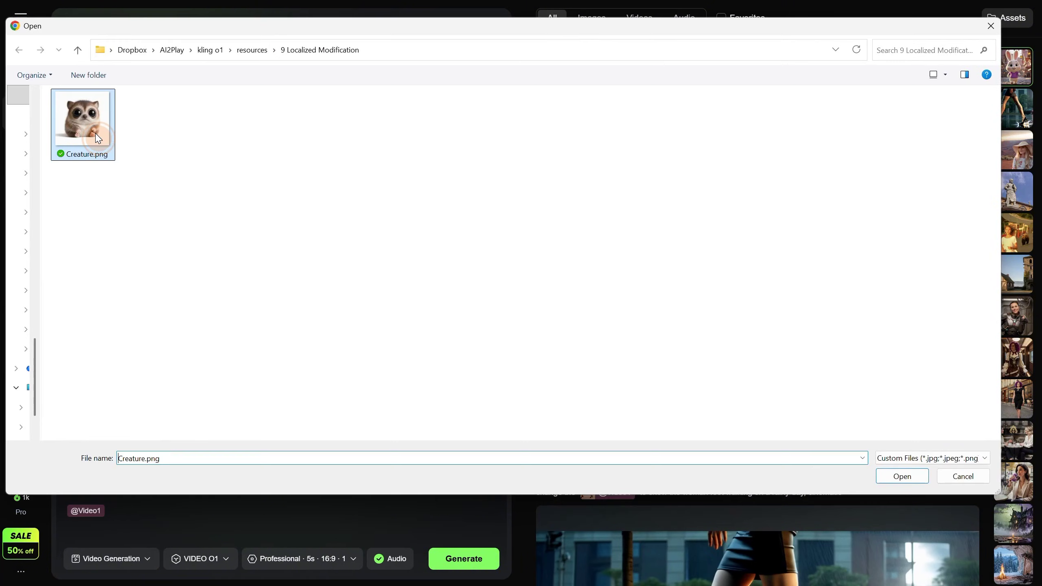
mouse_move(155, 477)
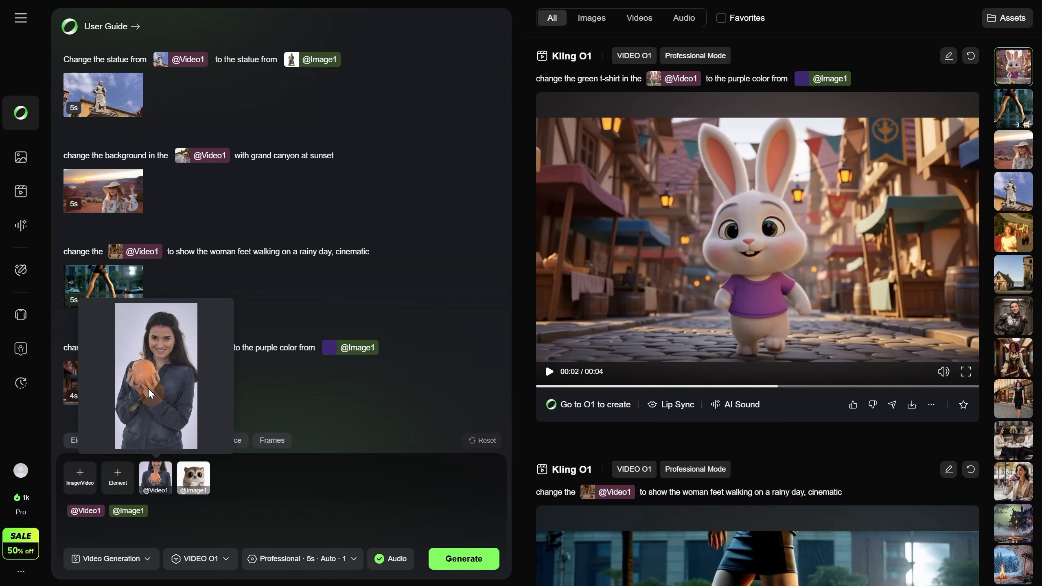
mouse_move(191, 481)
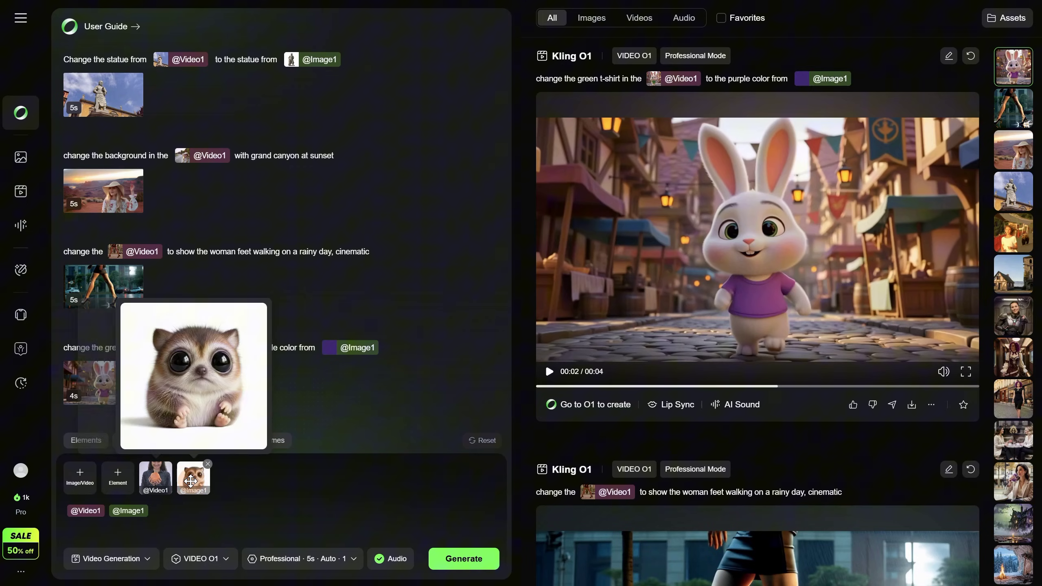
click(215, 515)
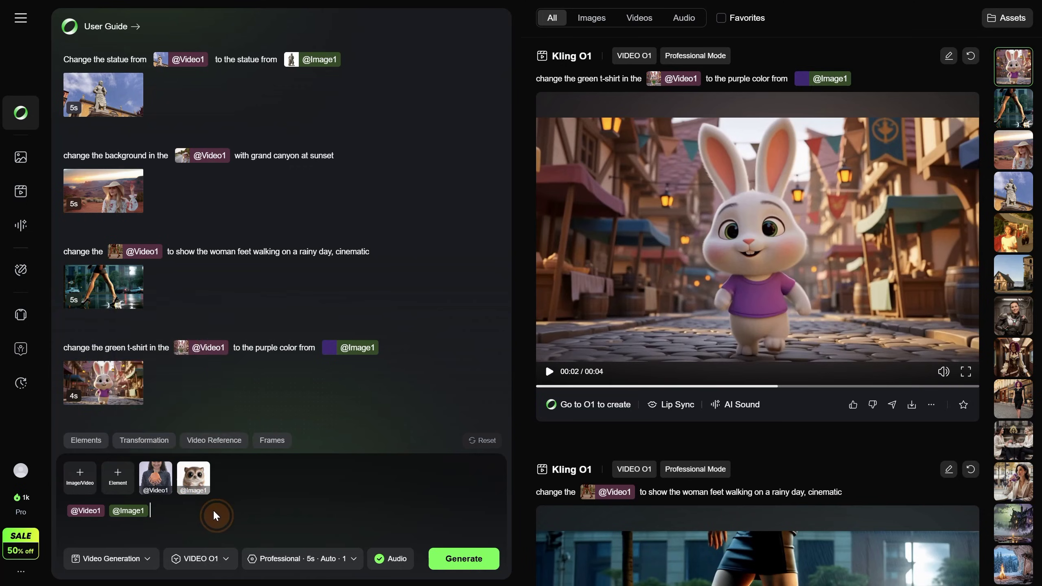
click(64, 510)
text(change the pumpkin from the woman )
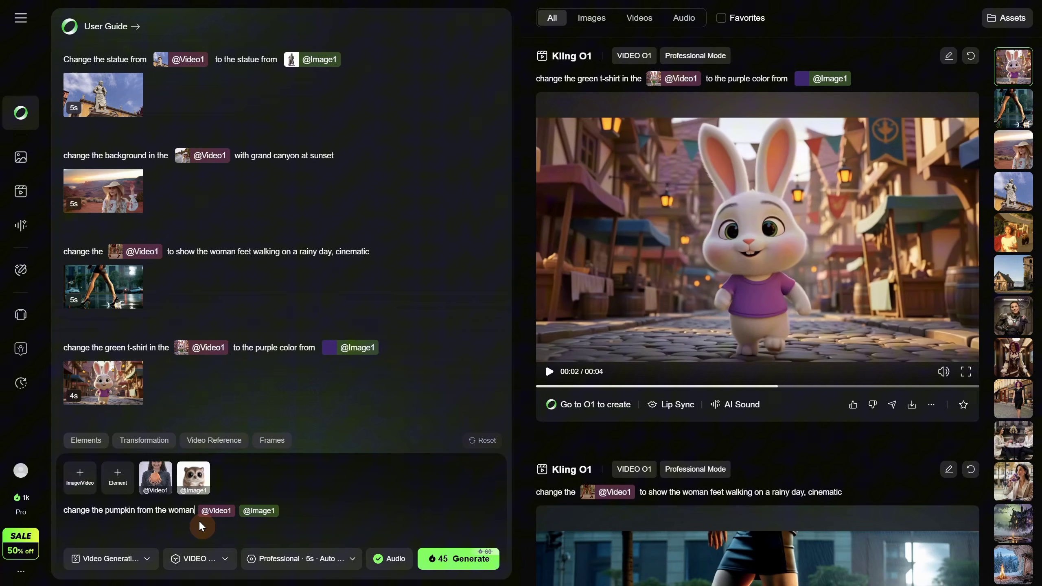
text('s hand in)
key(Right)
text(ti tge)
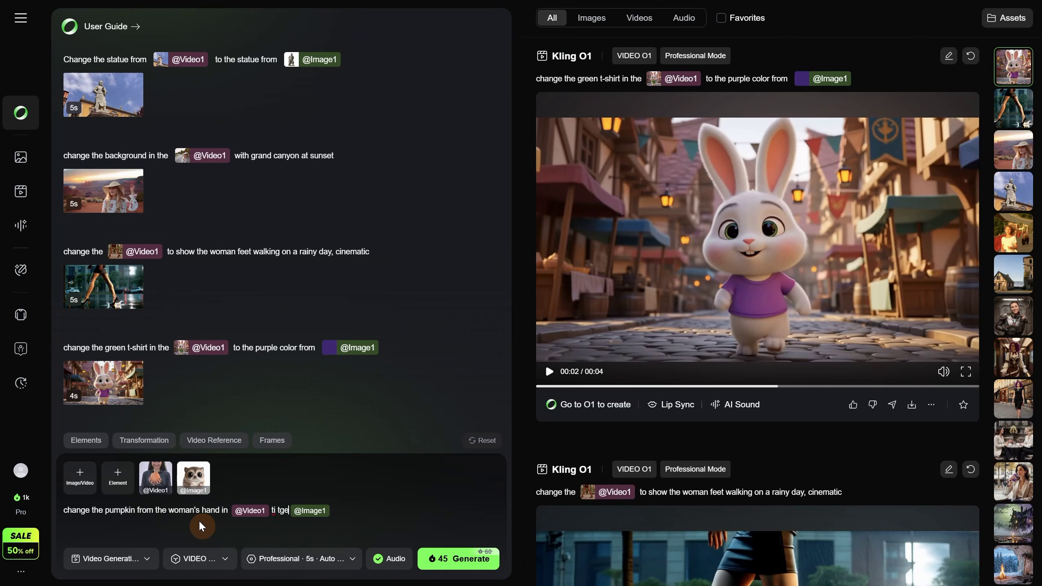
key(BackSpace)
key(BackSpace)
key(BackSpace)
key(BackSpace)
key(BackSpace)
text(o the creature from @Image1 , cute)
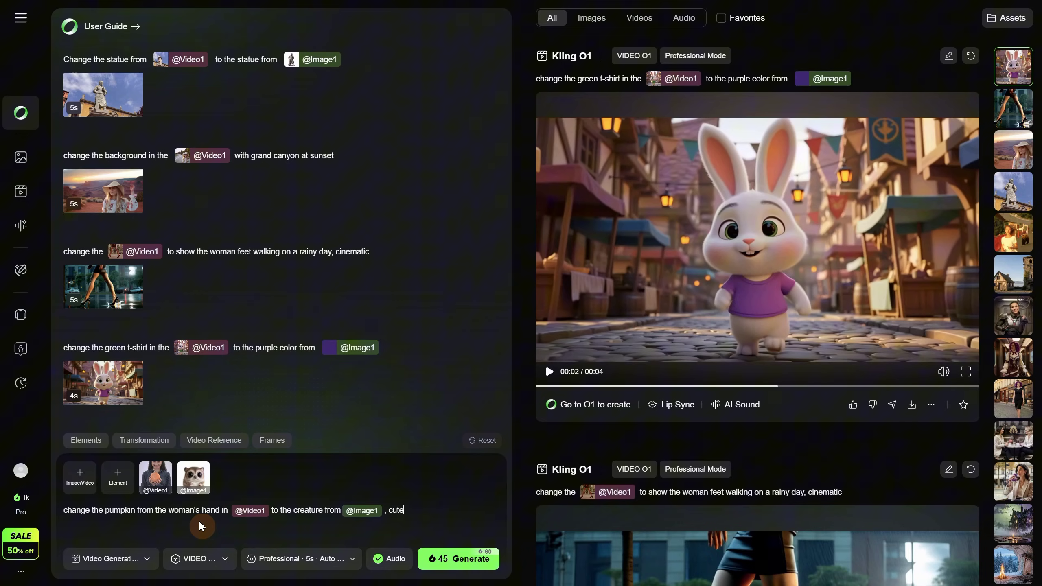
text( adorable creature looking curious)
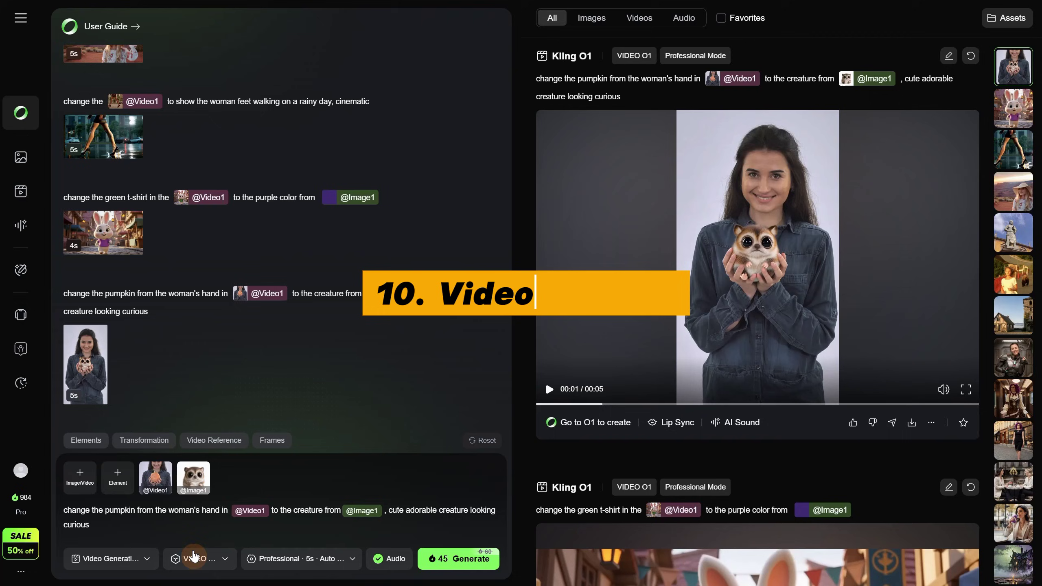
Clear the old prompt and video, then attach the woman walking on the street video from 10 Video Restyle.
key(ctrl+a)
key(BackSpace)
click(169, 467)
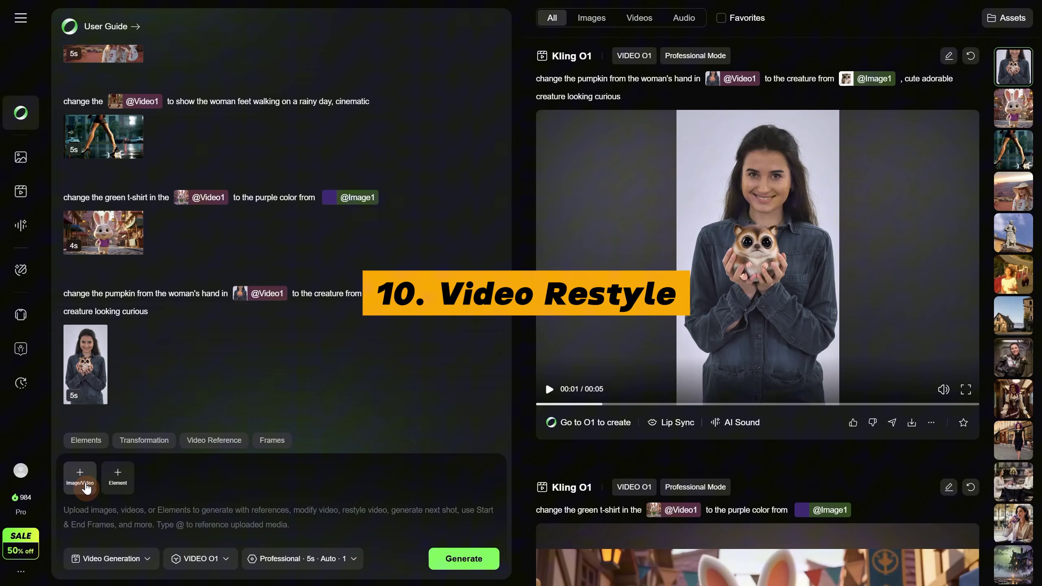
click(80, 476)
click(135, 508)
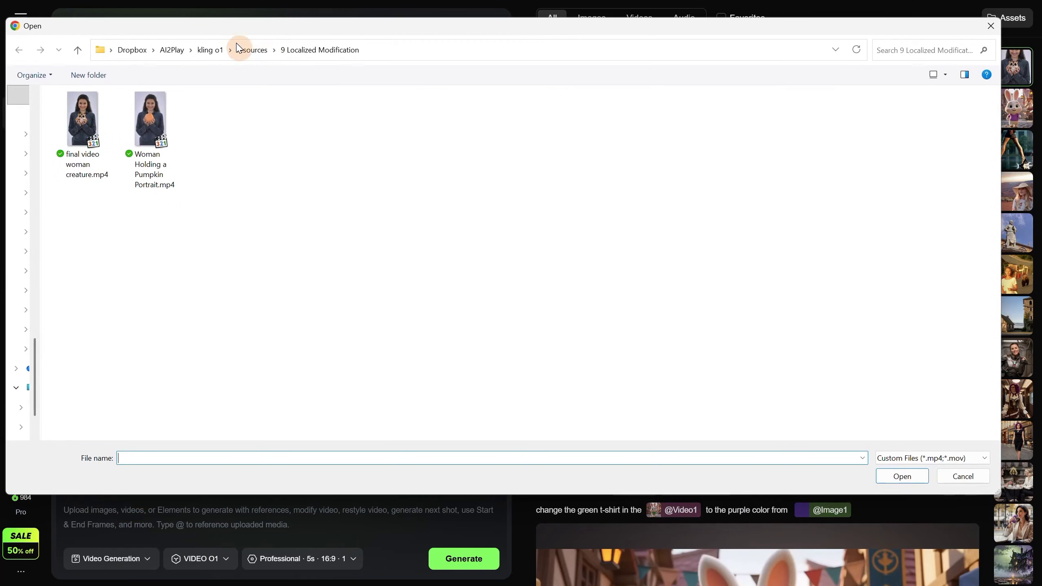
click(243, 49)
double_click(127, 284)
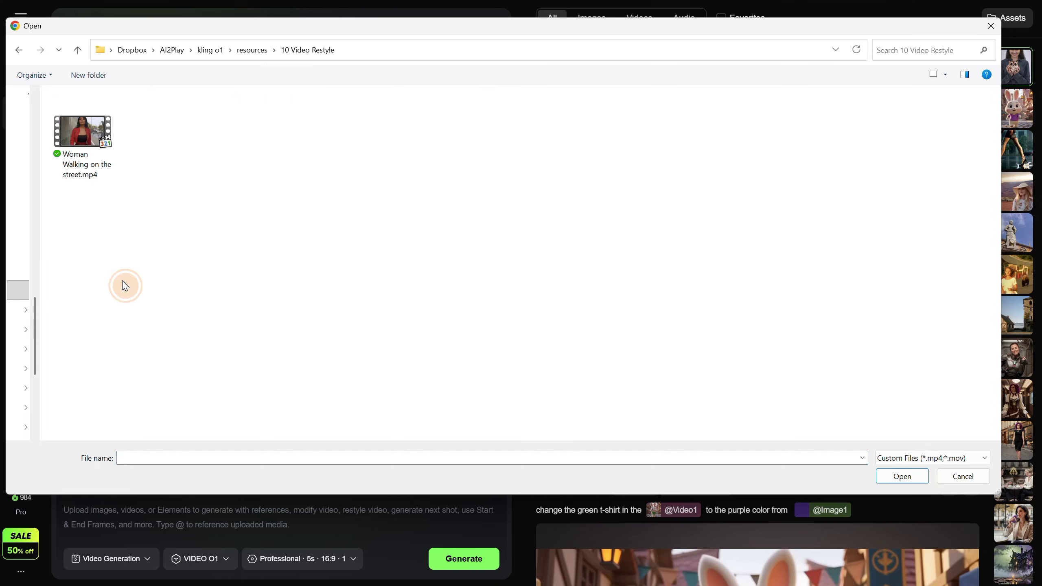
double_click(90, 139)
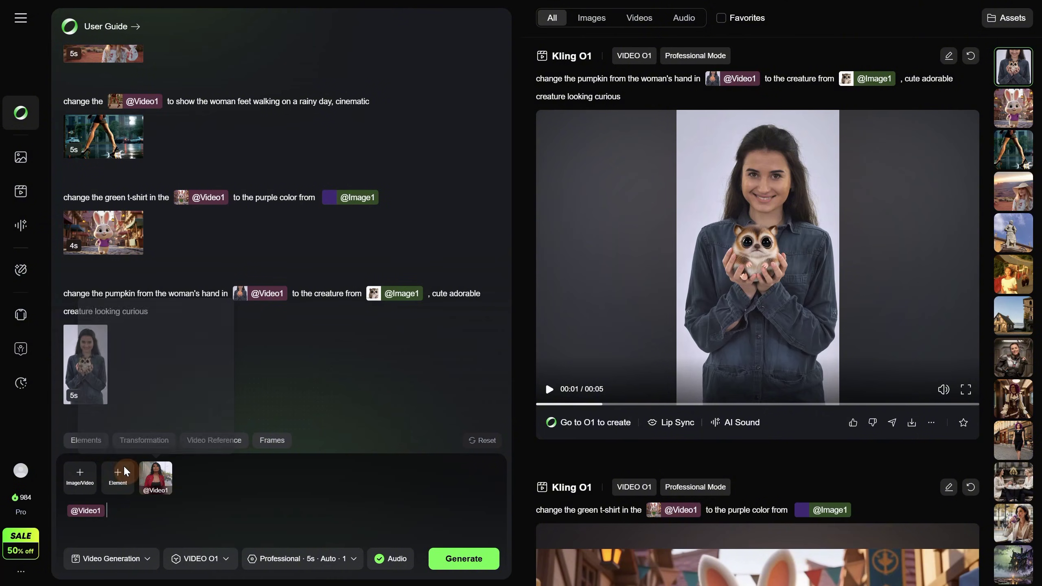
text(convert)
key(End)
text(to a cyberpunk style)
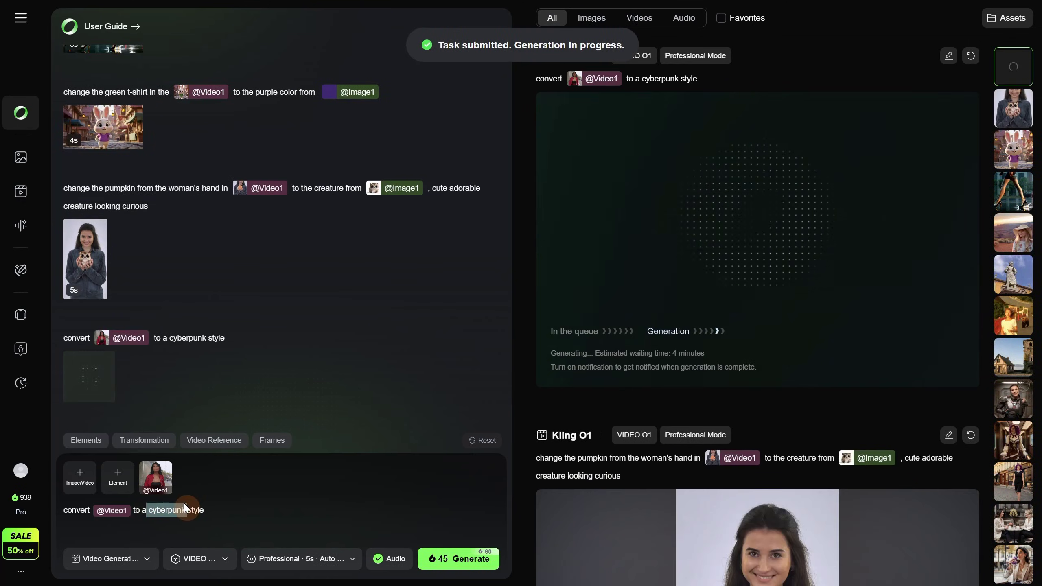
drag(184, 508, 240, 498)
key(BackSpace)
text(the style of)
Attach 3d style.jpeg as the style reference and reword the prompt to 'Monet style'.
click(83, 485)
click(103, 476)
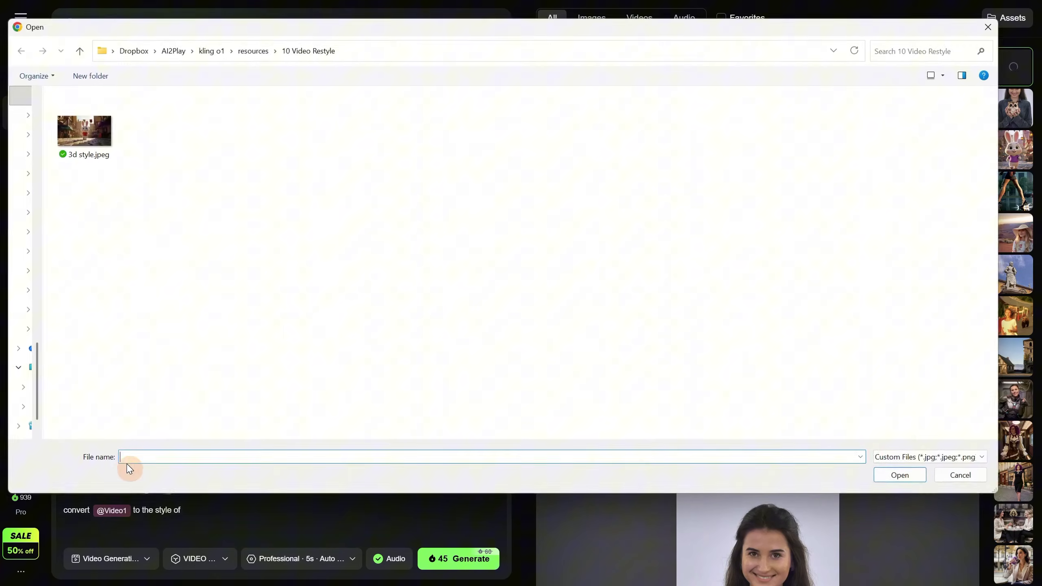
double_click(88, 141)
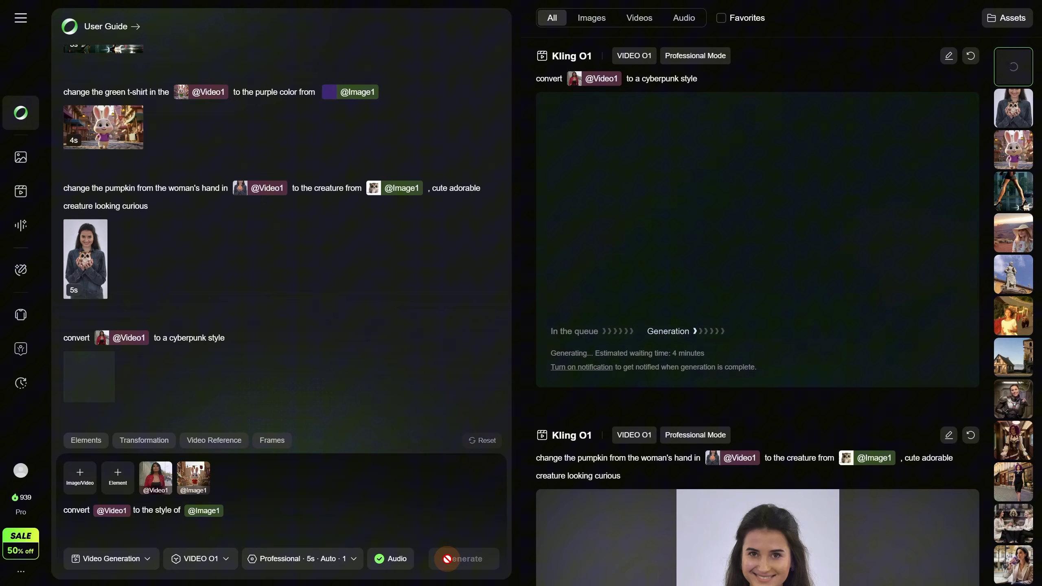
drag(223, 510, 155, 510)
text(Monet st)
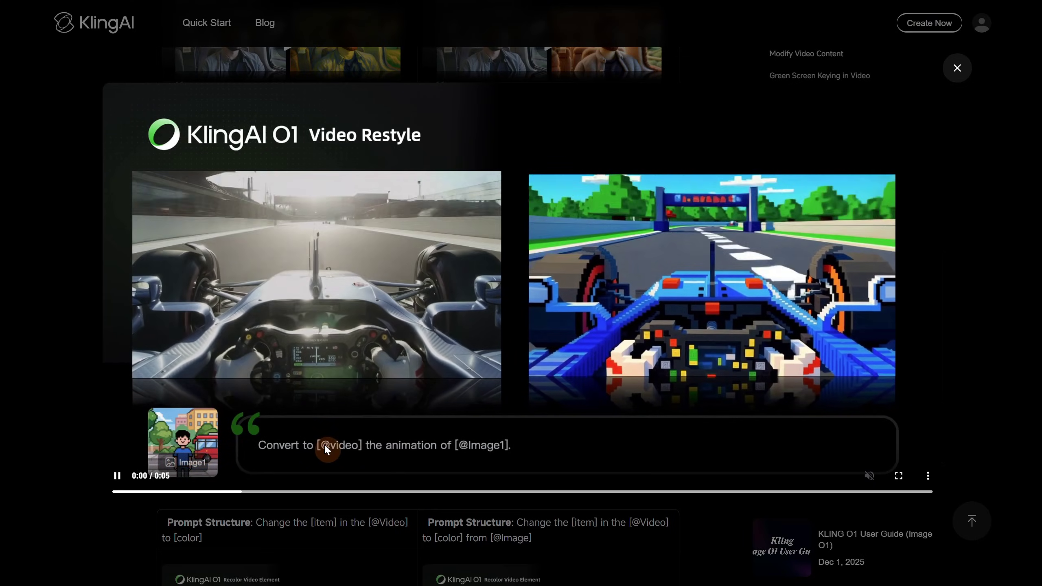
Pause the restyle example, reload the bunny restyle prompt and delete 'to the style of'.
click(117, 476)
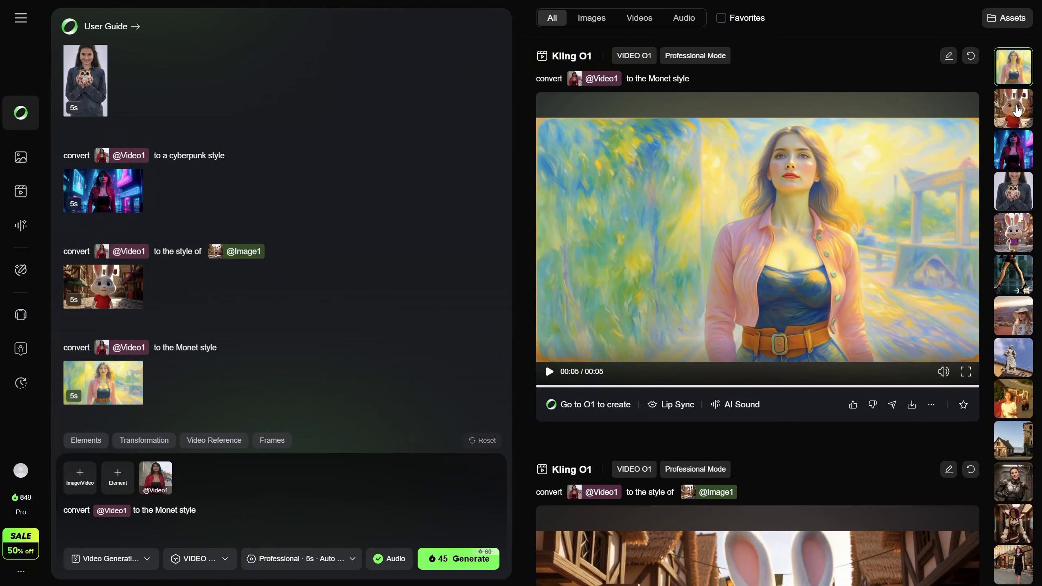
scroll(804, 216, down, 5)
scroll(804, 216, up, 3)
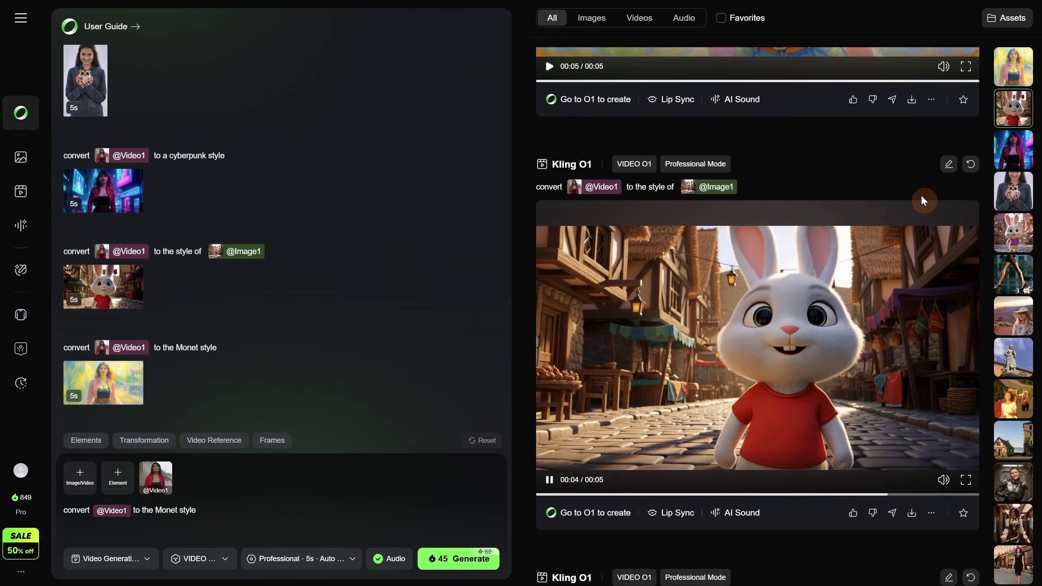
click(948, 168)
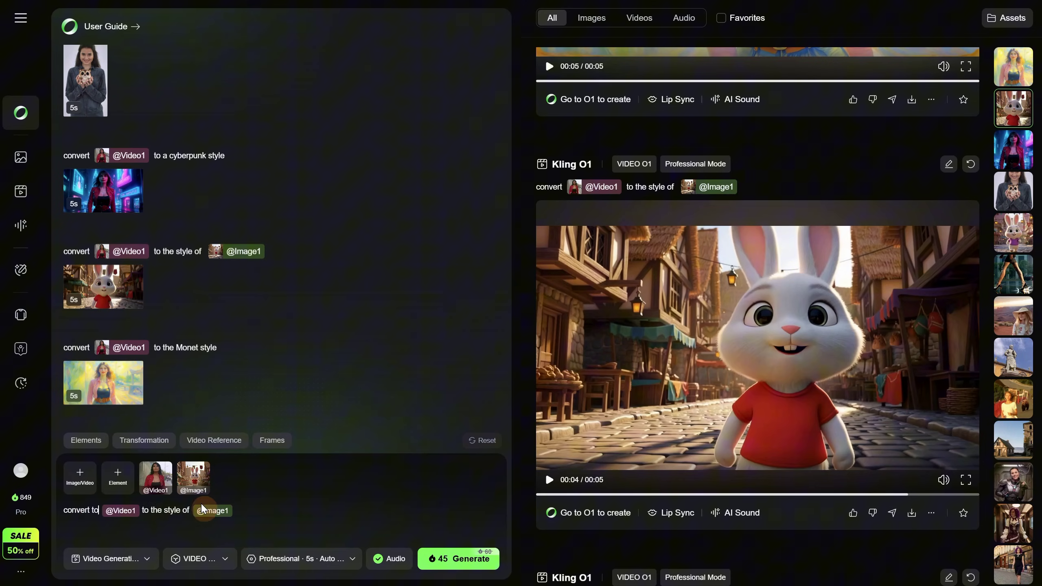
drag(191, 510, 141, 510)
key(BackSpace)
Insert 'the animation of', generate the bunny conversion and play the result.
text(the animation of)
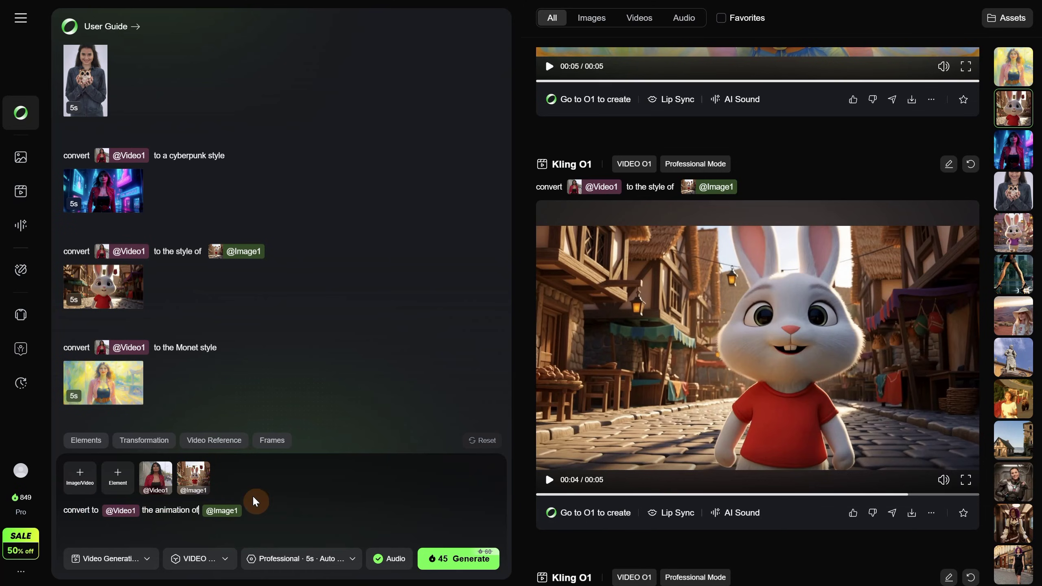
click(458, 565)
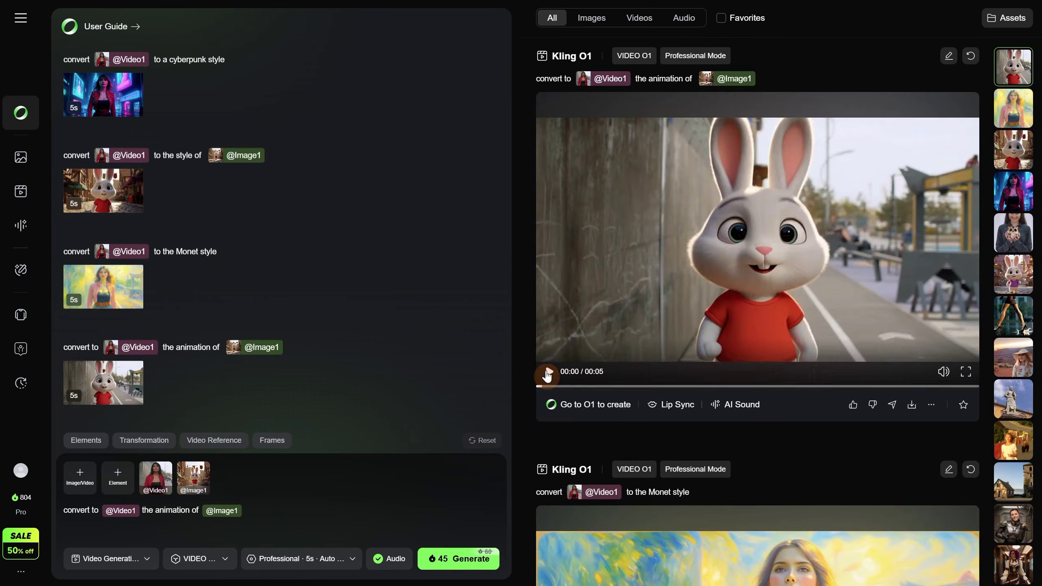
click(549, 372)
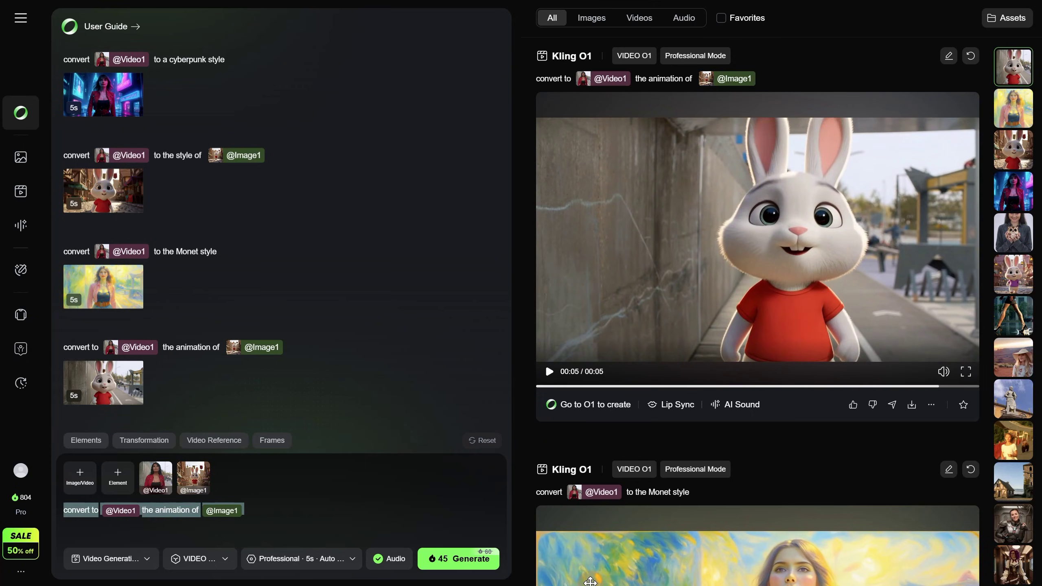
key(BackSpace)
text(change the style of the @vi @Video1 to match t)
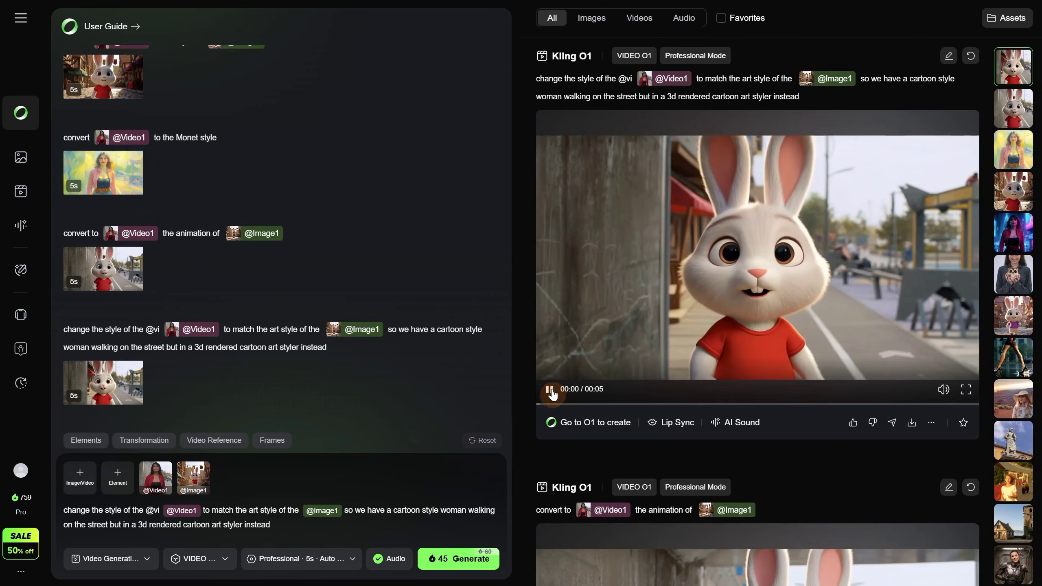
click(550, 390)
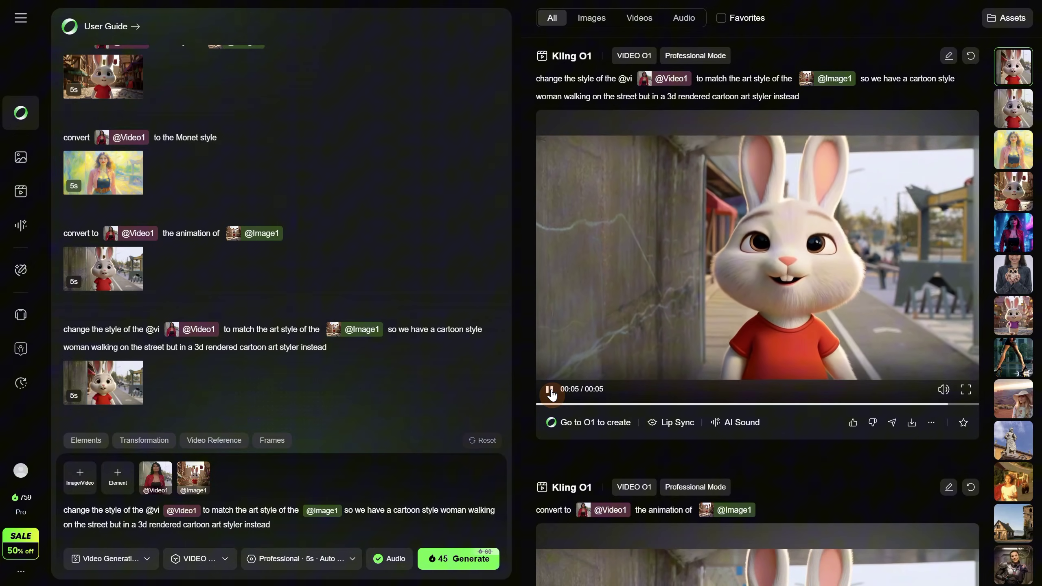
Review the armored-woman clip and reload its prompt and references for editing.
click(550, 390)
click(1009, 570)
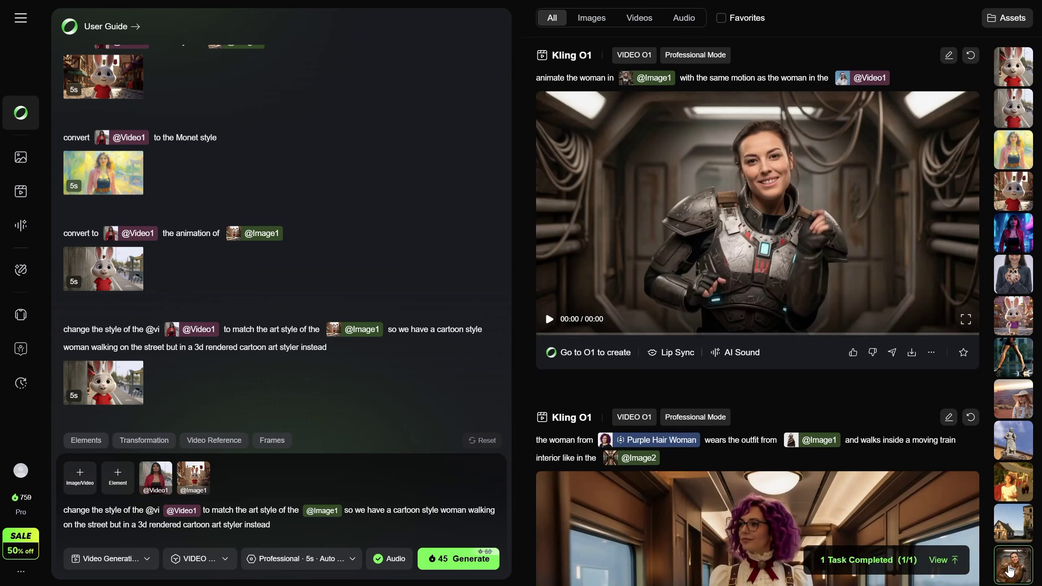
click(549, 320)
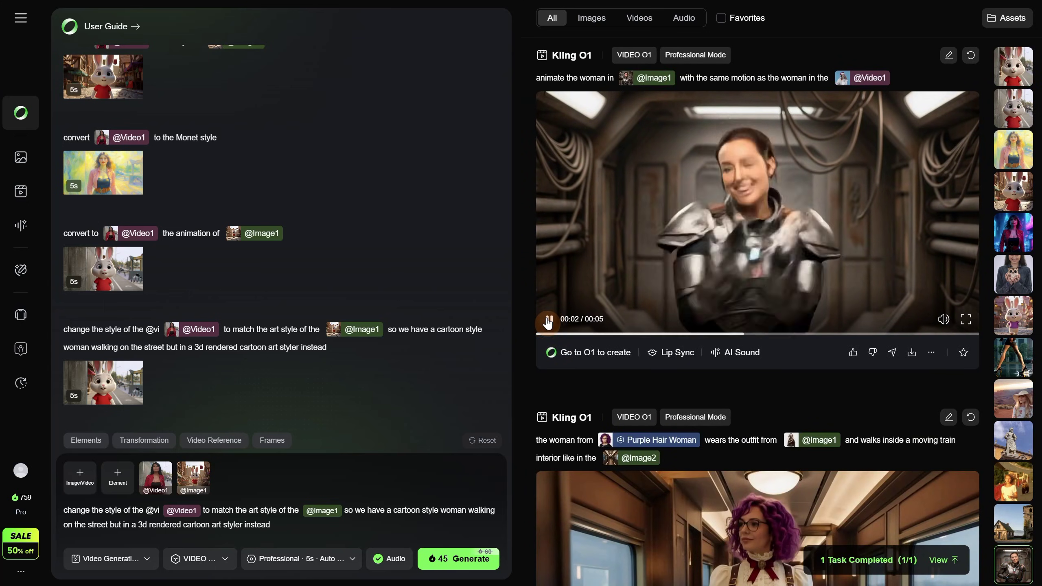
click(549, 320)
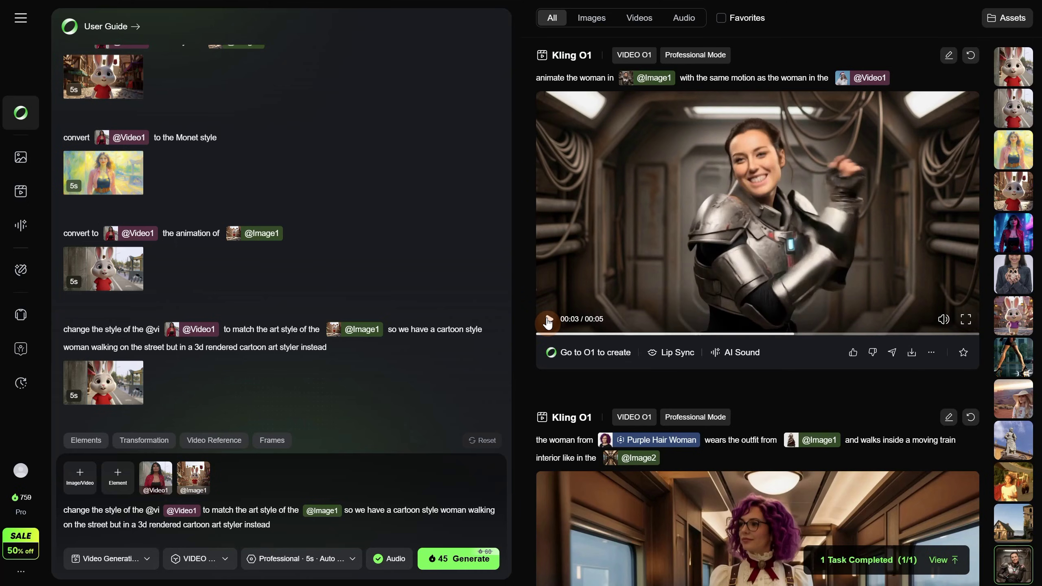
click(947, 61)
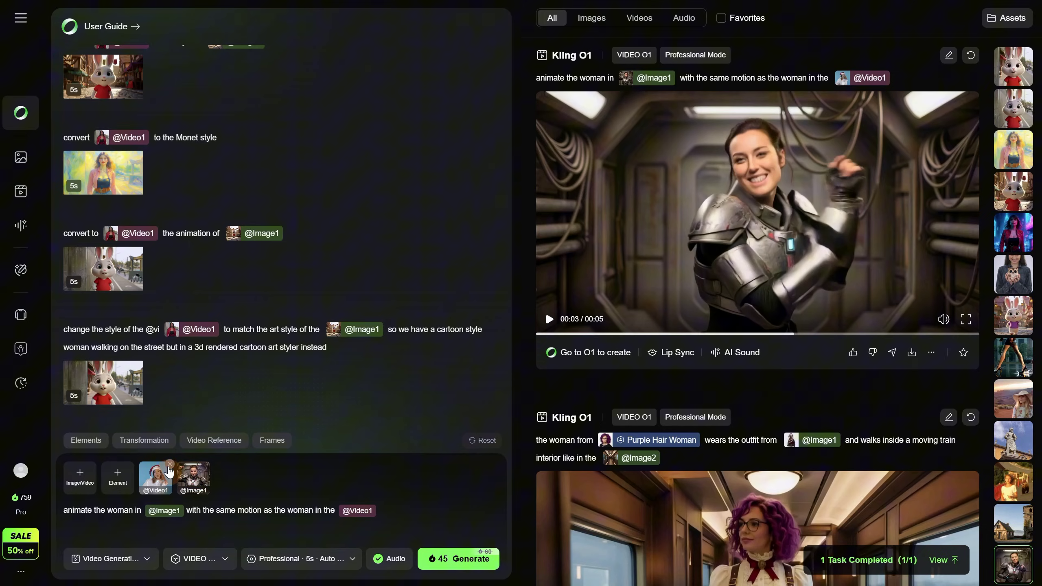
Replace the motion reference with dancing man.mp4, change 'woman' to 'man', and generate.
click(170, 464)
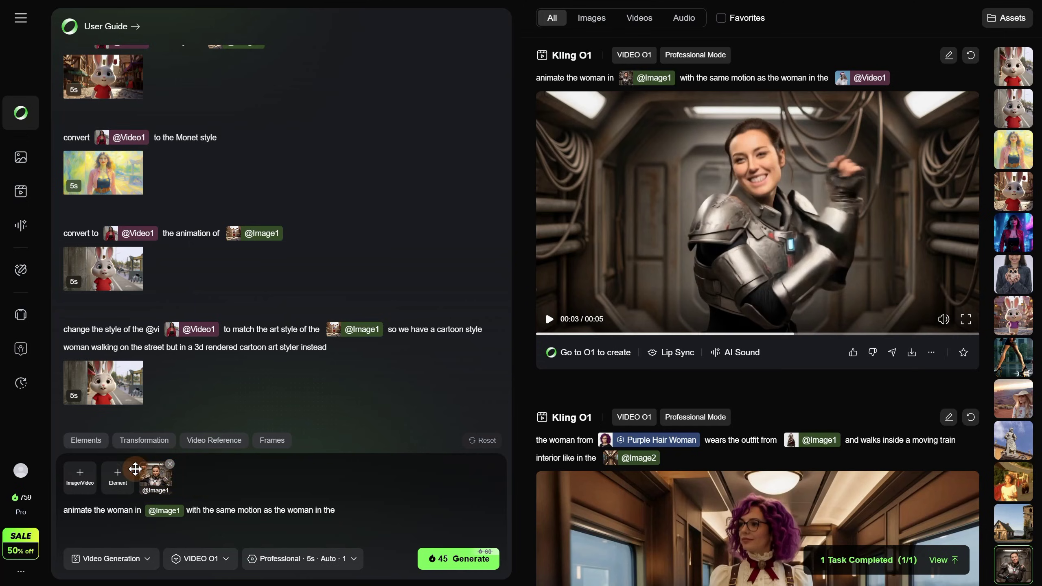
click(80, 476)
click(119, 520)
click(252, 49)
click(165, 134)
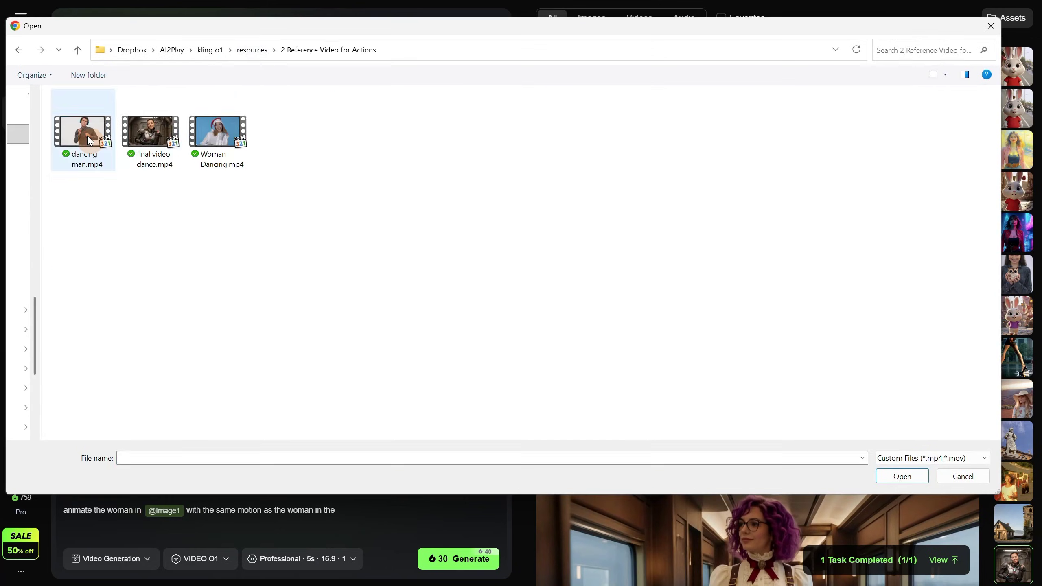
double_click(89, 141)
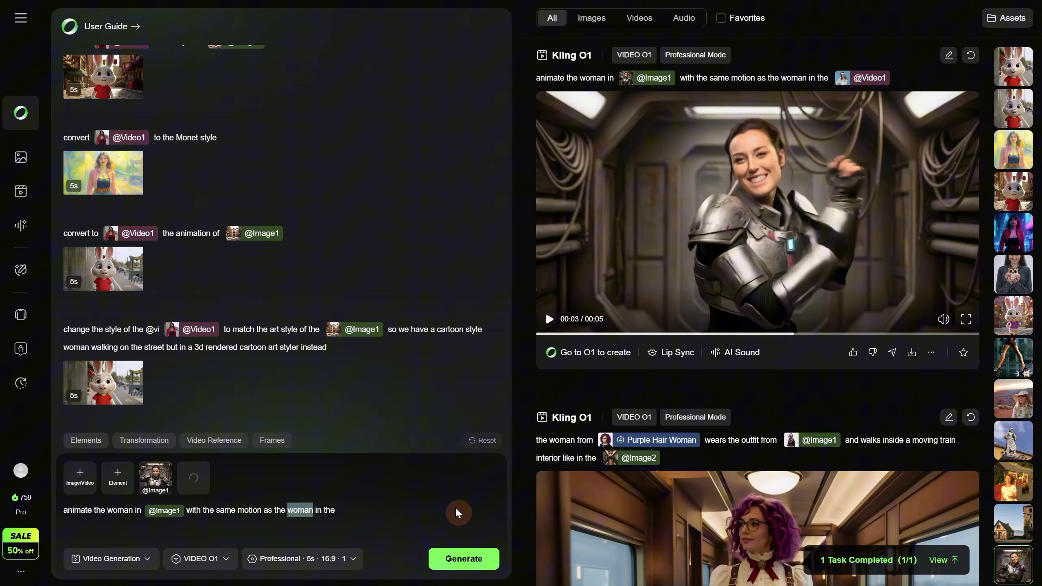
text(man)
mouse_move(192, 474)
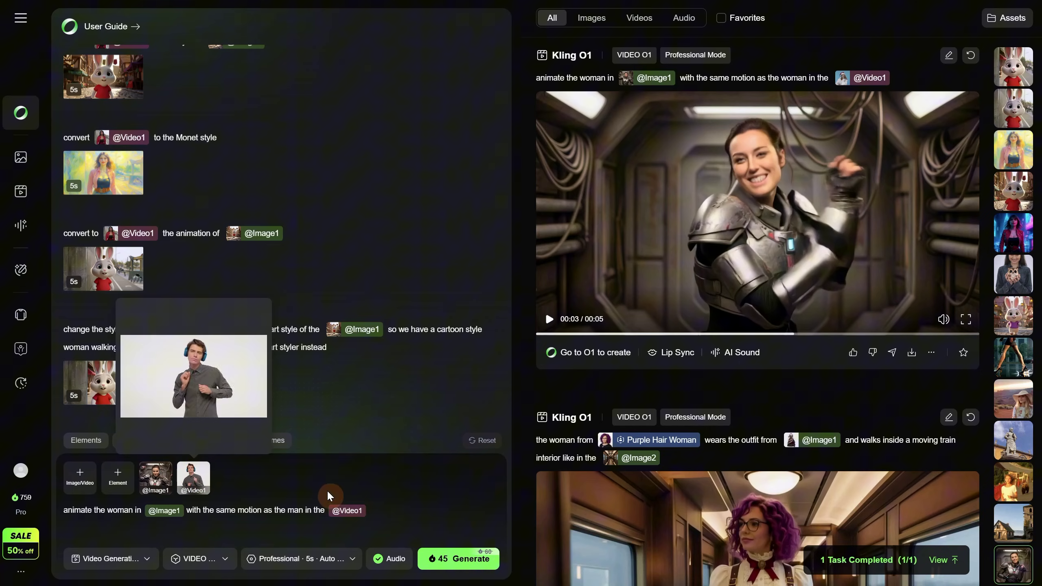
click(458, 558)
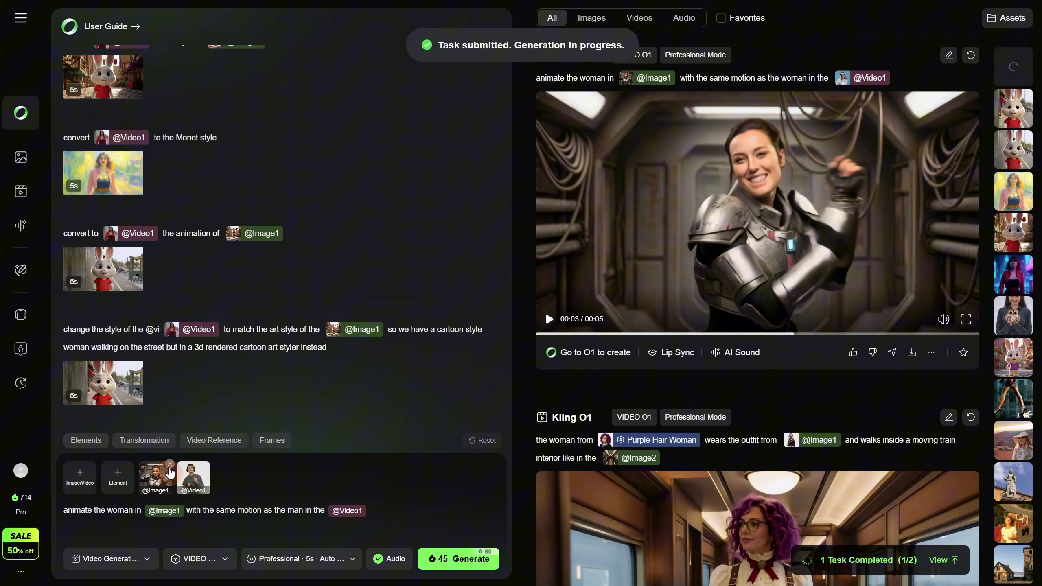
Replace the armored-woman reference image with bunny.jpeg.
click(170, 465)
click(80, 476)
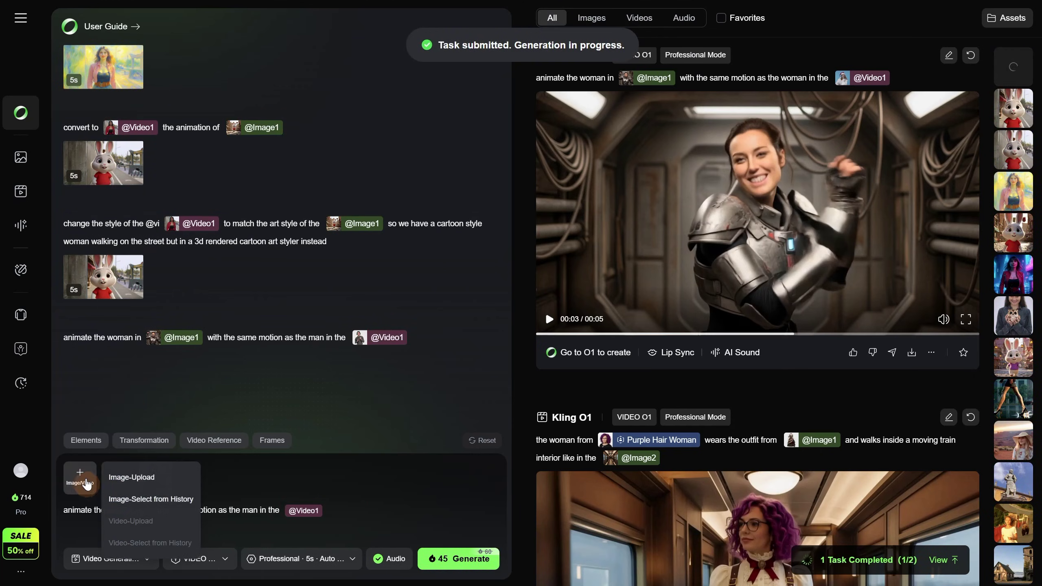
click(117, 486)
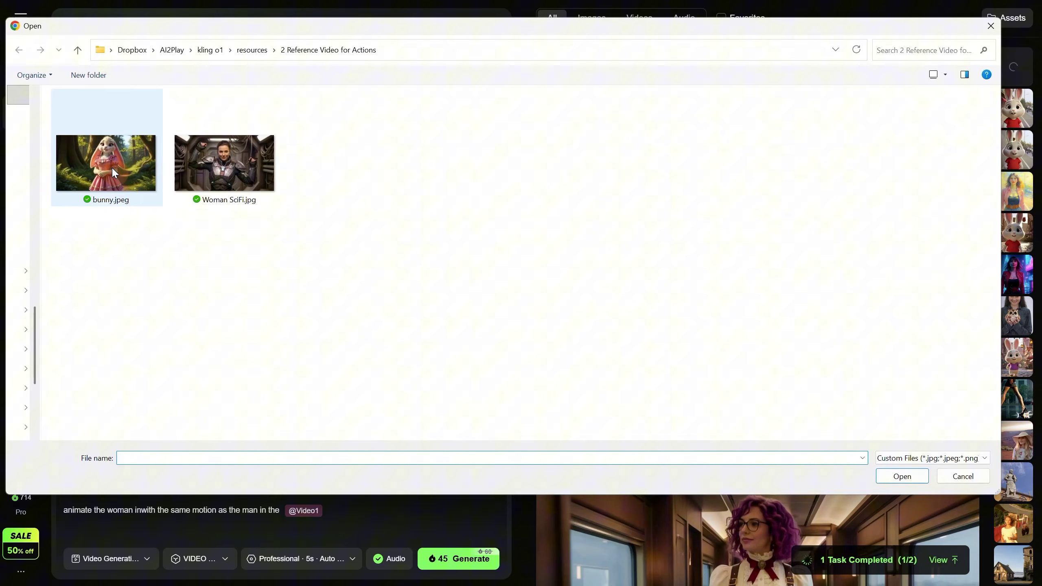
click(111, 166)
double_click(111, 166)
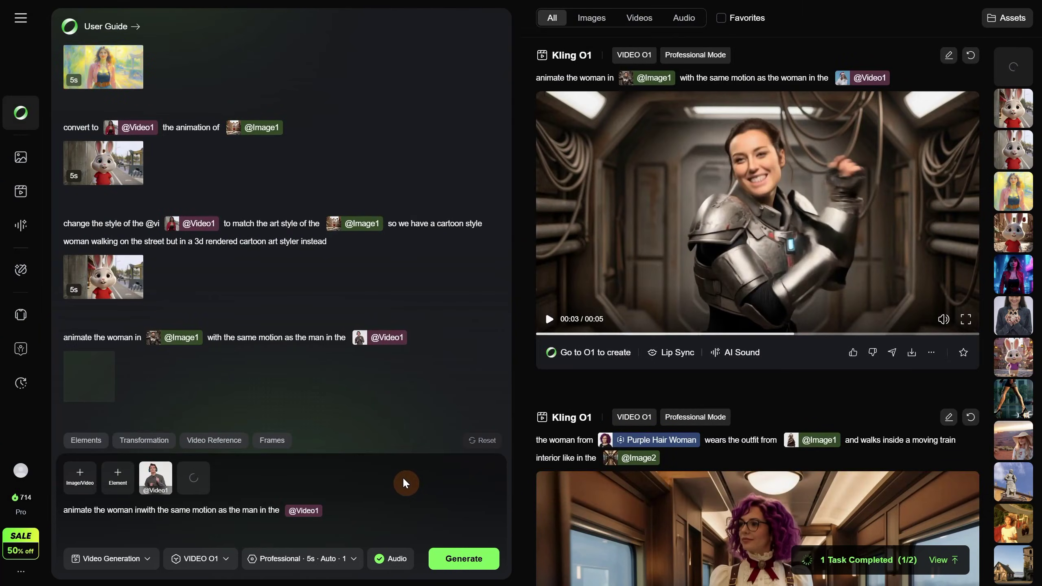
mouse_move(189, 480)
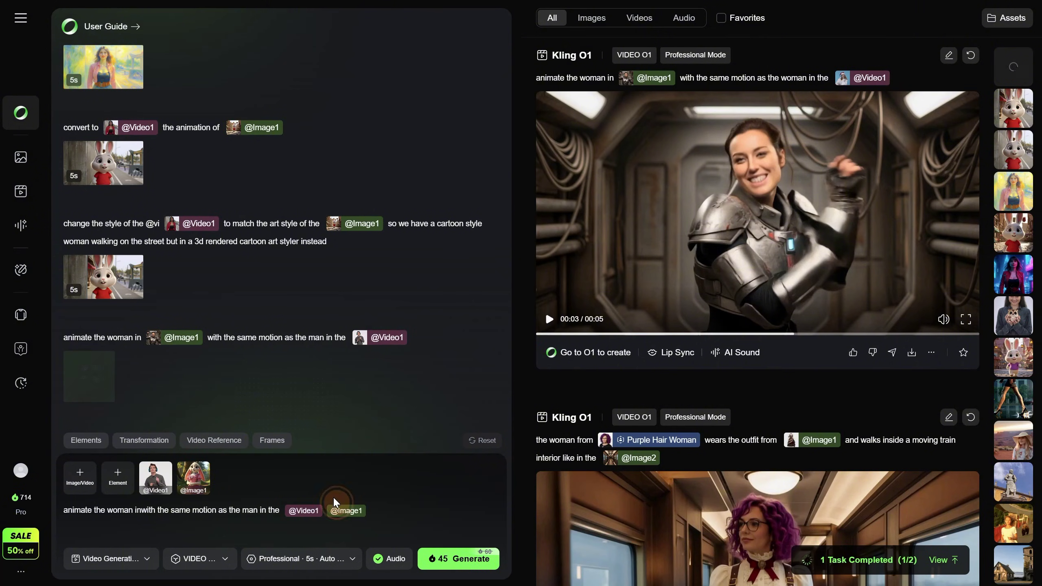
text(@)
key(Return)
click(107, 512)
click(454, 559)
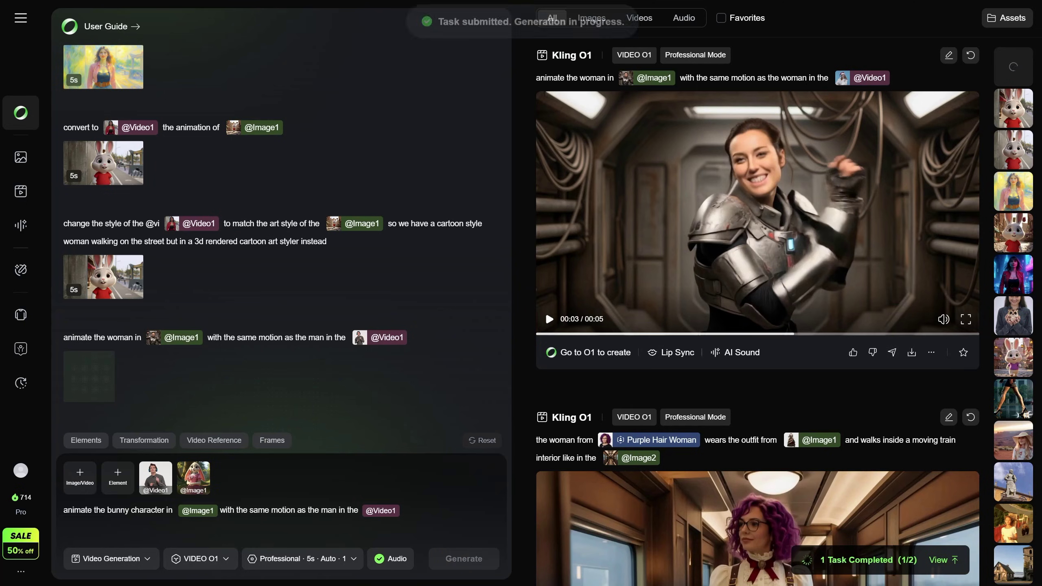